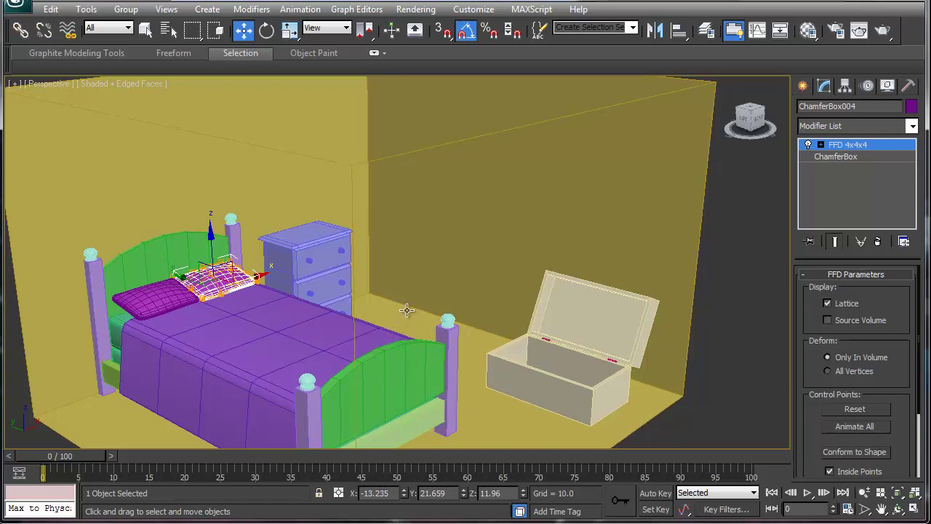
- Create a door-sized box about 18.4 long, 1.5 wide and 39.2 high against the wall between the dresser and the chest
click(821, 145)
click(823, 145)
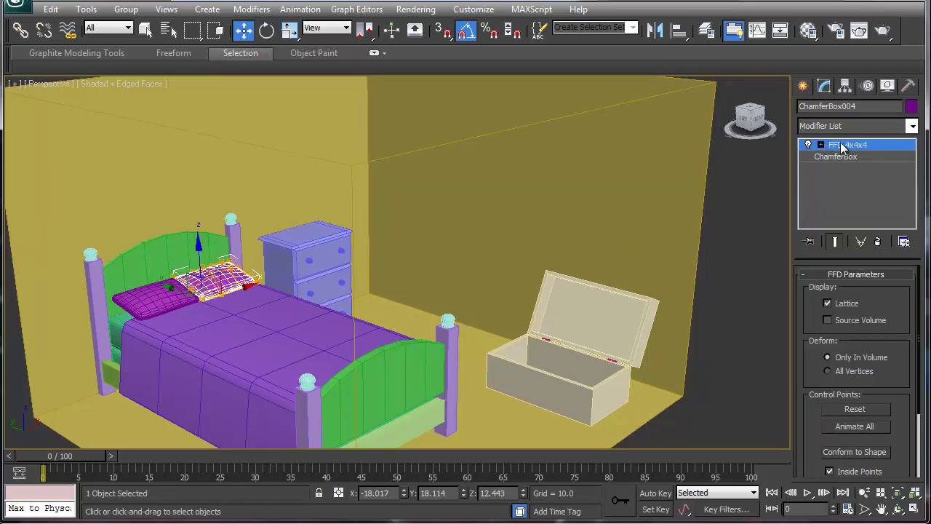
click(803, 86)
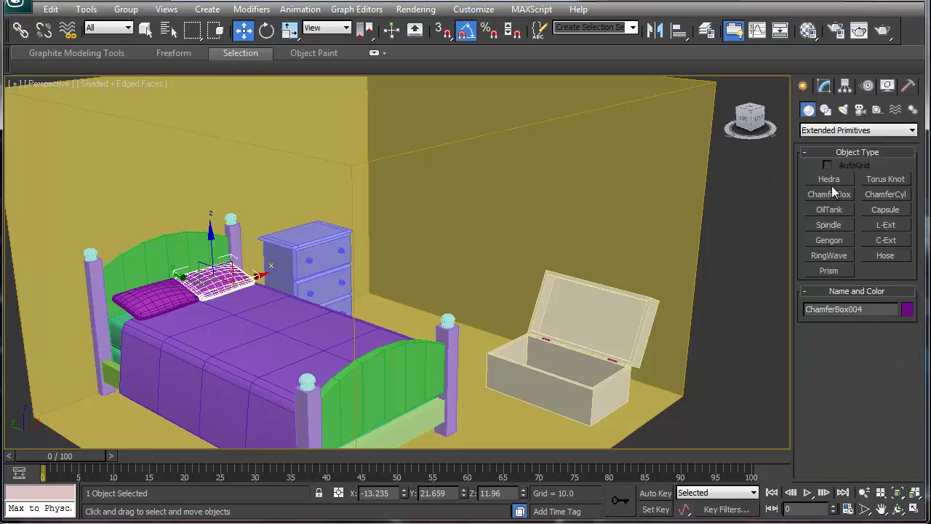
click(839, 131)
click(837, 140)
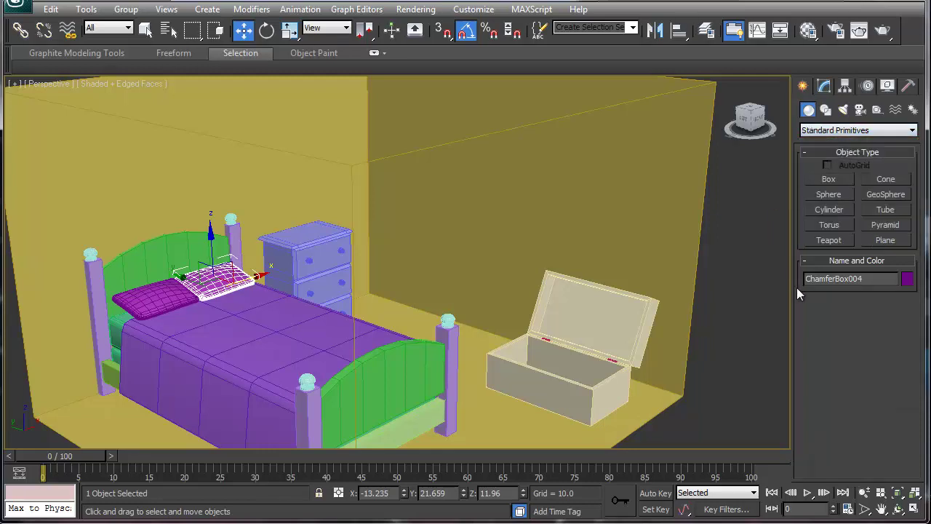
click(836, 180)
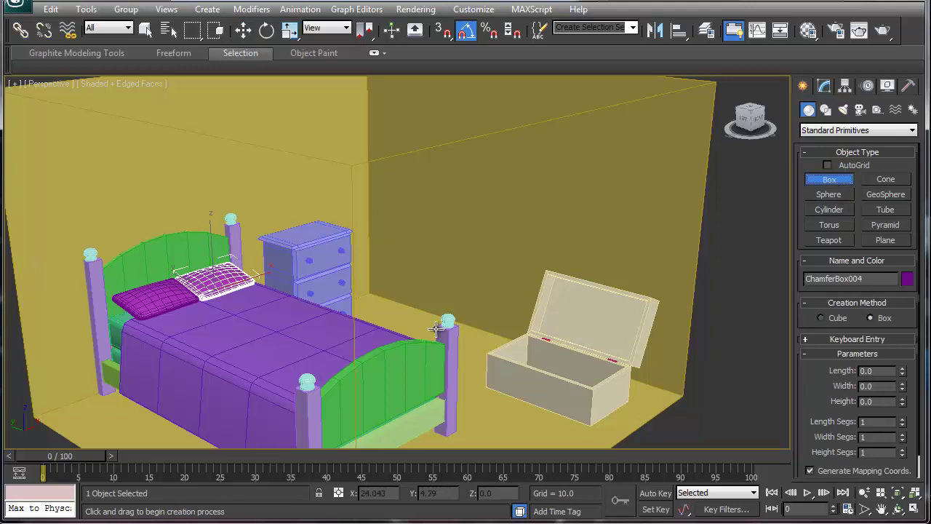
drag(399, 304, 478, 329)
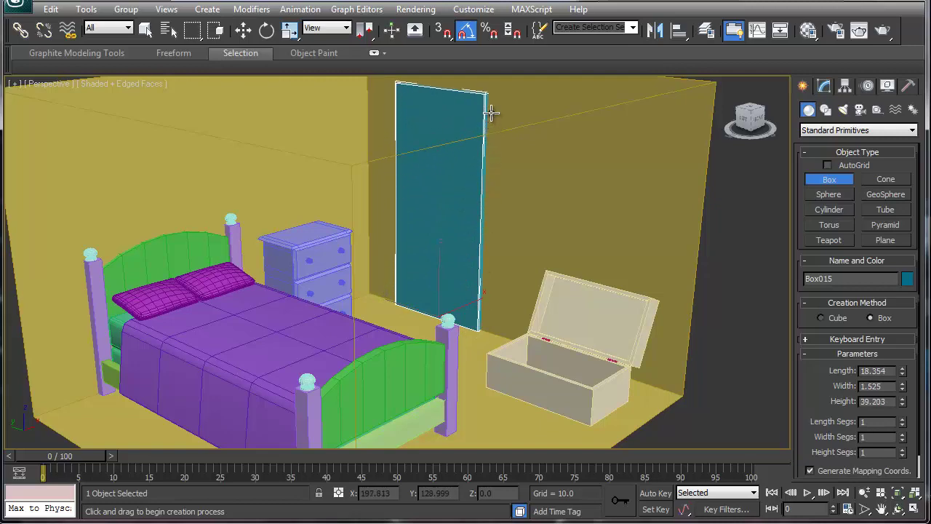
- Create a thin upright box about 22.2 long, 0.7 wide and 21.6 high against the wall beside the bed, opposite the door
middle_drag(416, 294, 399, 347)
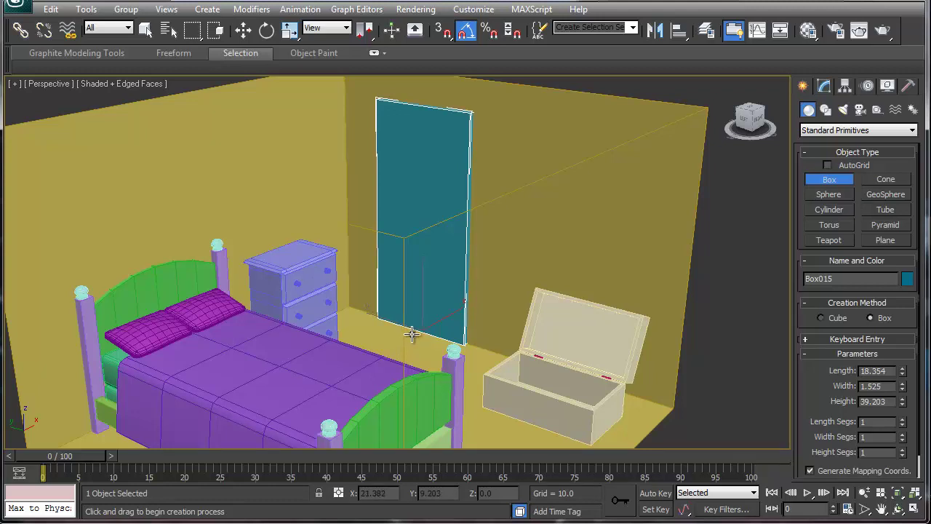
alt+middle_drag(412, 332, 532, 349)
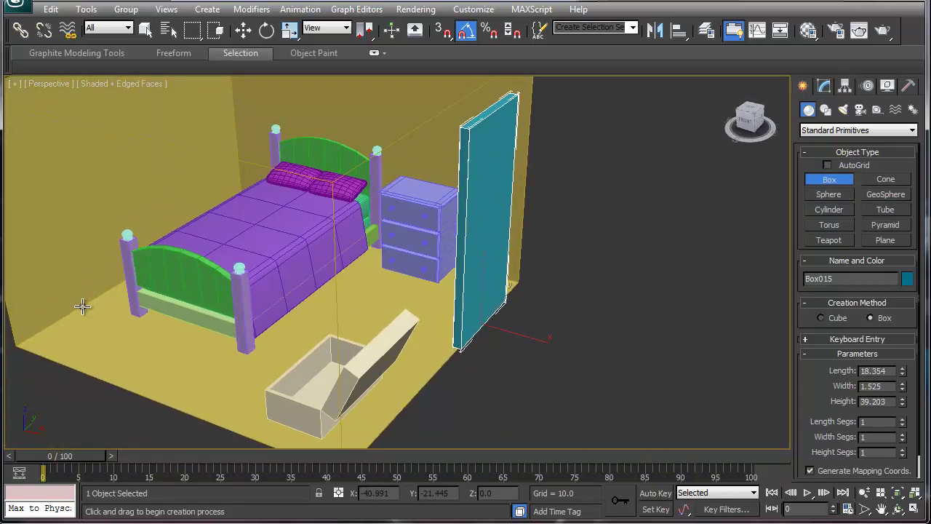
drag(82, 307, 168, 251)
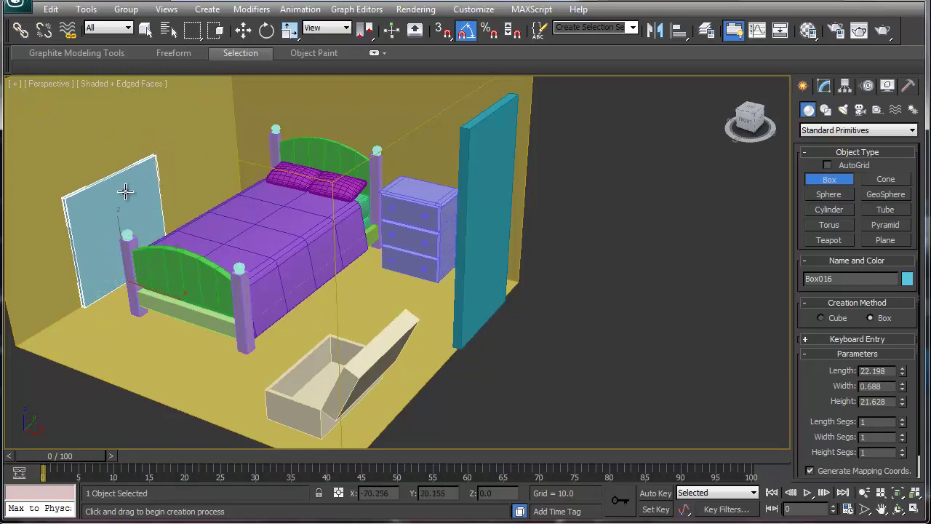
click(125, 191)
- Raise the thin box to a Z of about 17 and slide it along its wall to a Y of about -4
key(w)
drag(122, 245, 175, 238)
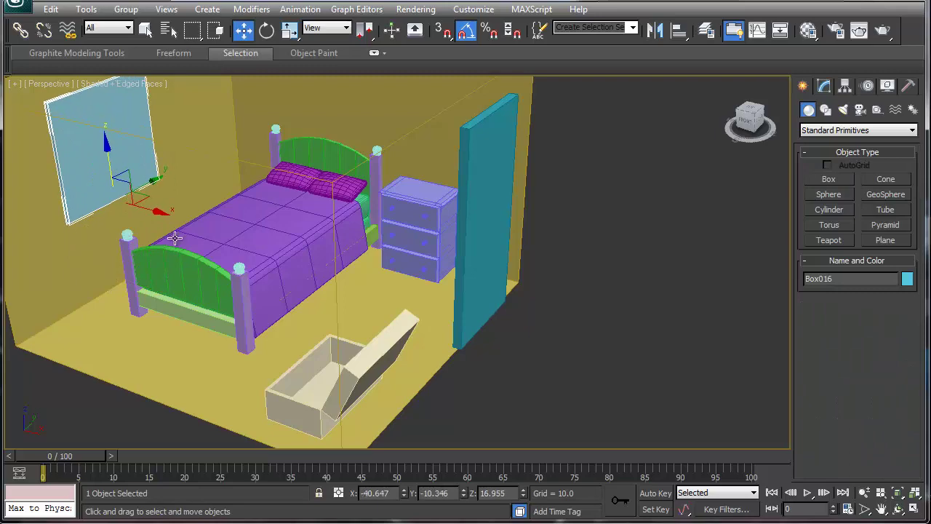
alt+middle_drag(175, 238, 348, 384)
alt+middle_drag(327, 280, 503, 325)
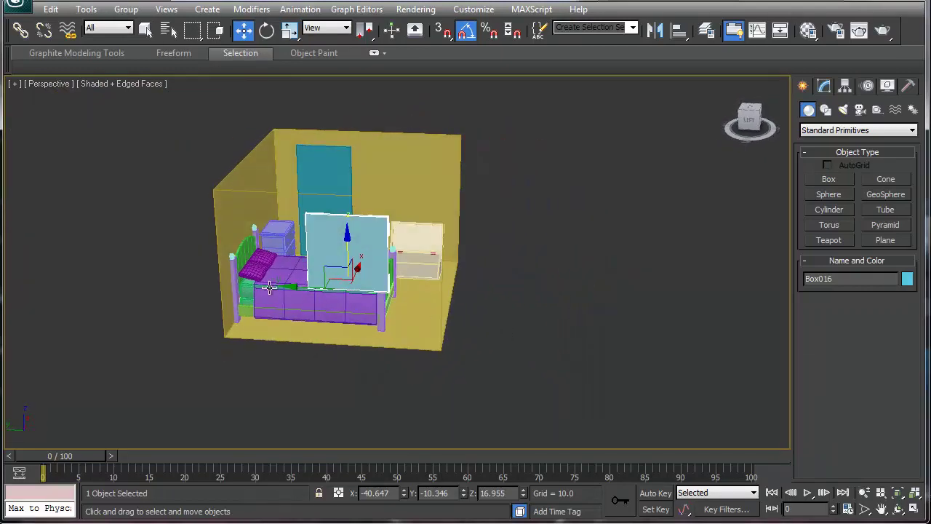
drag(308, 286, 286, 287)
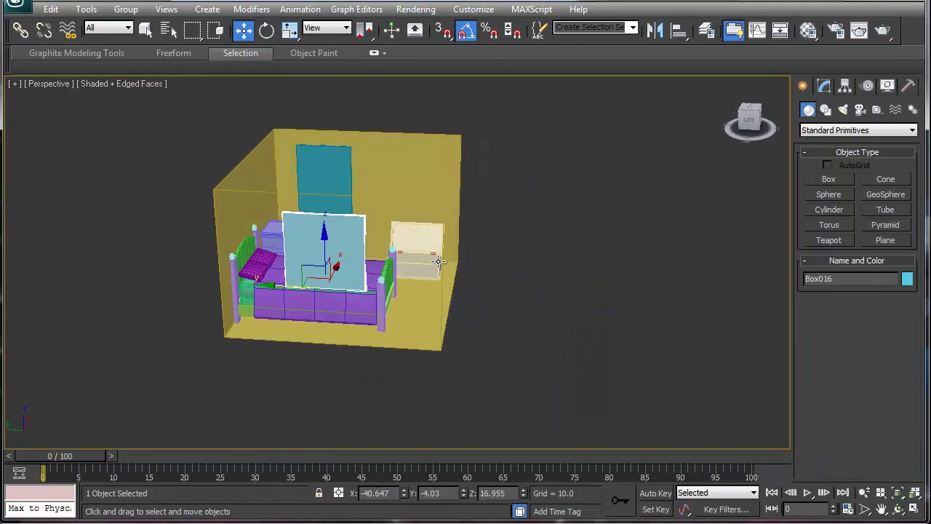
alt+middle_drag(438, 262, 298, 298)
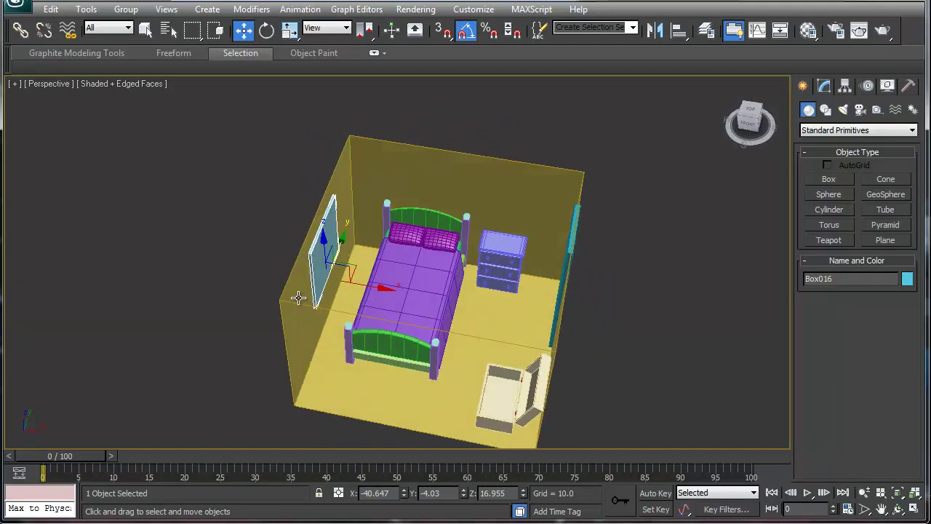
- Create a smaller upright box about 14.1 long and 1.3 wide on the floor along the wall with the raised panel
click(306, 372)
click(831, 179)
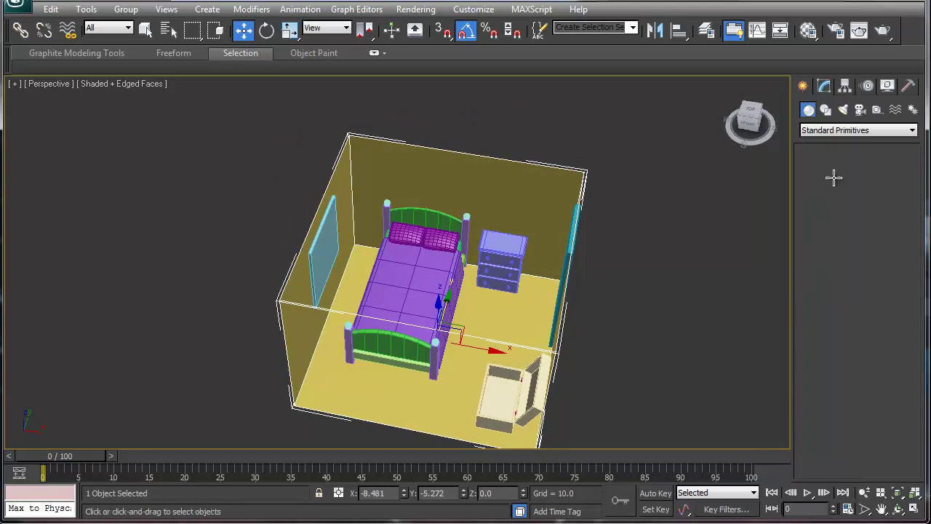
drag(314, 358, 324, 333)
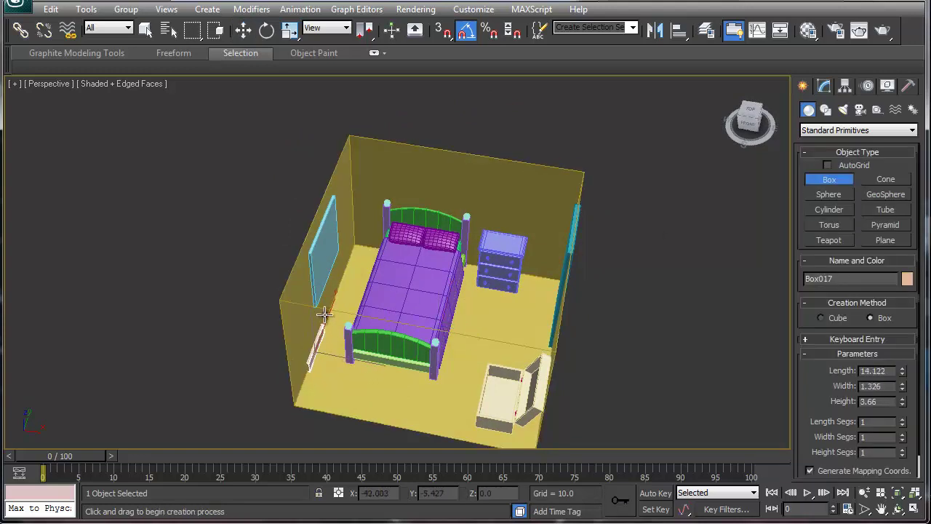
click(325, 345)
- Rotate the smaller box parallel to the headboard wall and hang it above the headboard at about X -17.3, Y 25.5, Z 23.2
key(w)
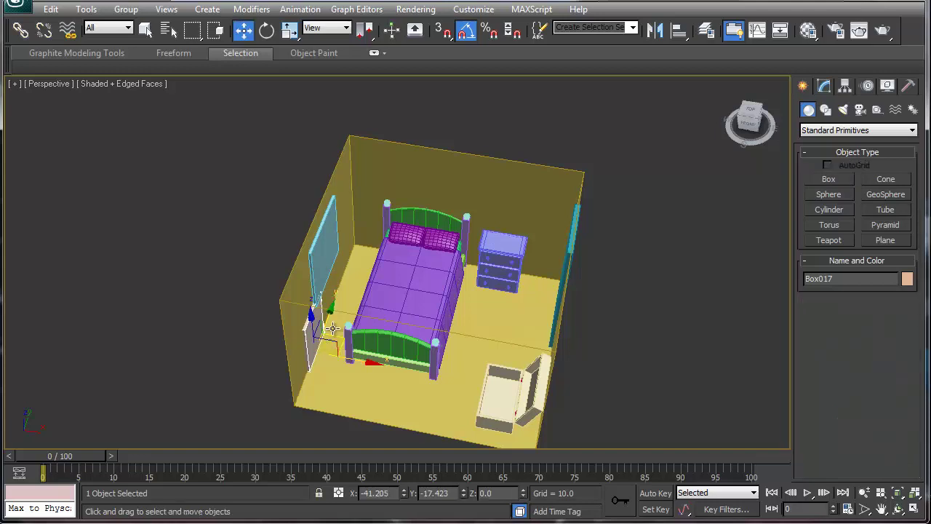
drag(313, 321, 329, 299)
key(e)
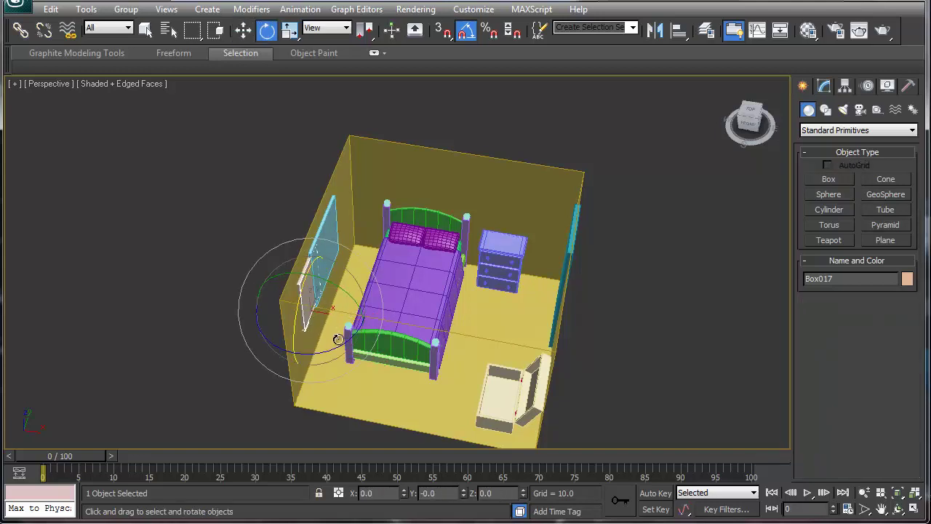
drag(341, 344, 268, 353)
key(w)
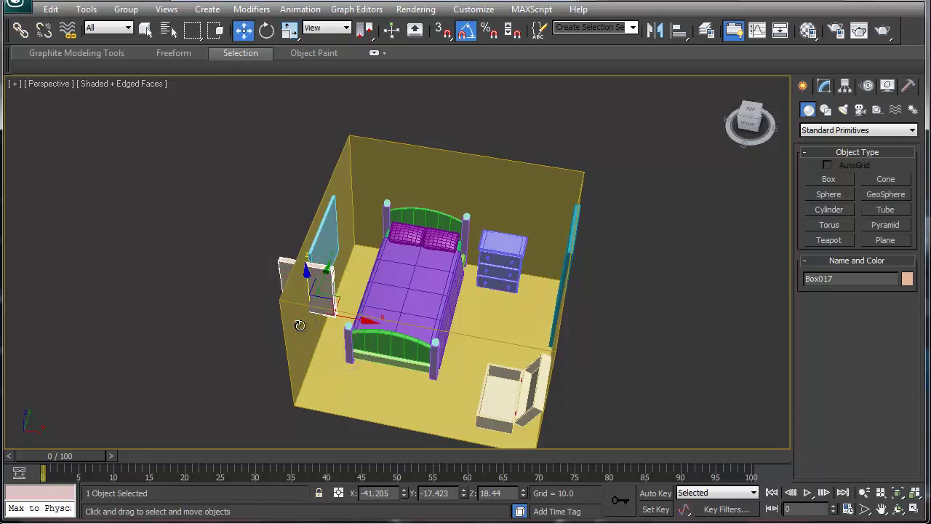
drag(339, 297, 425, 168)
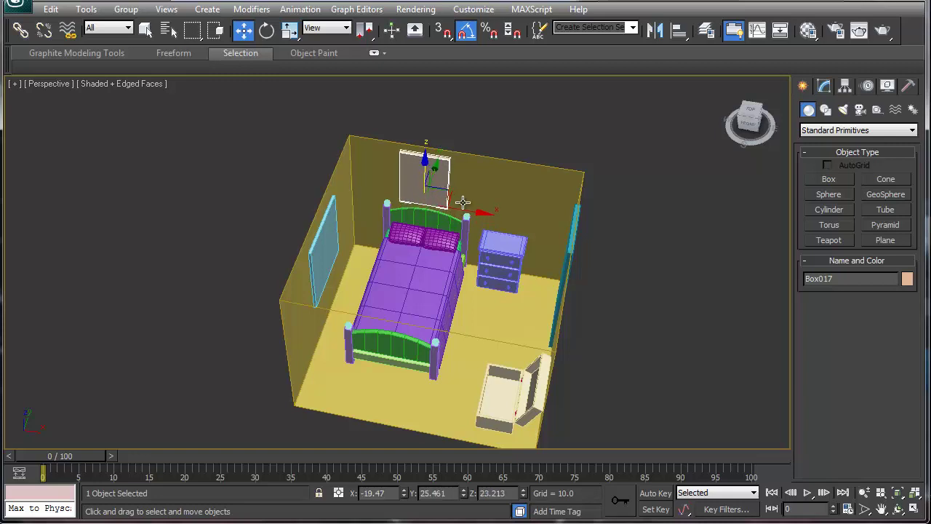
drag(465, 212, 473, 212)
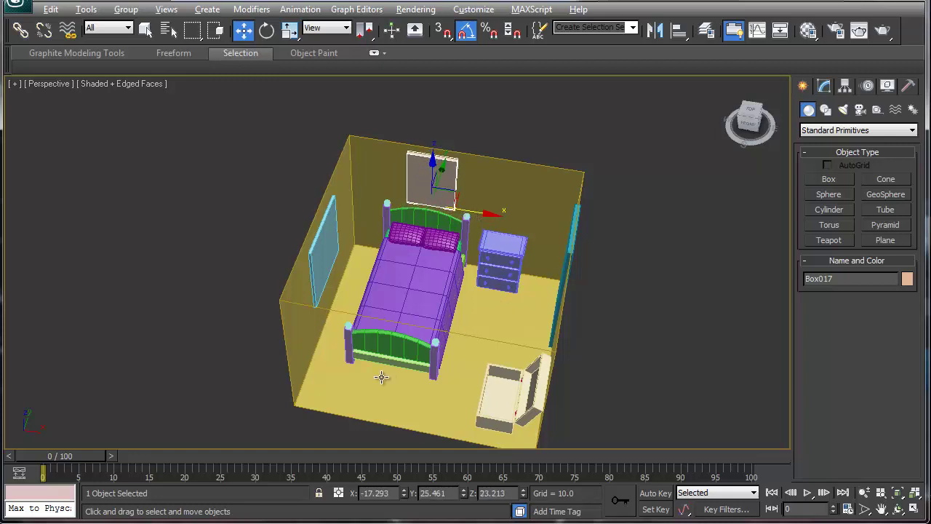
- Select the dresser, switch to the four-viewport layout and frame the dresser top in the Left view
alt+middle_drag(381, 377, 219, 435)
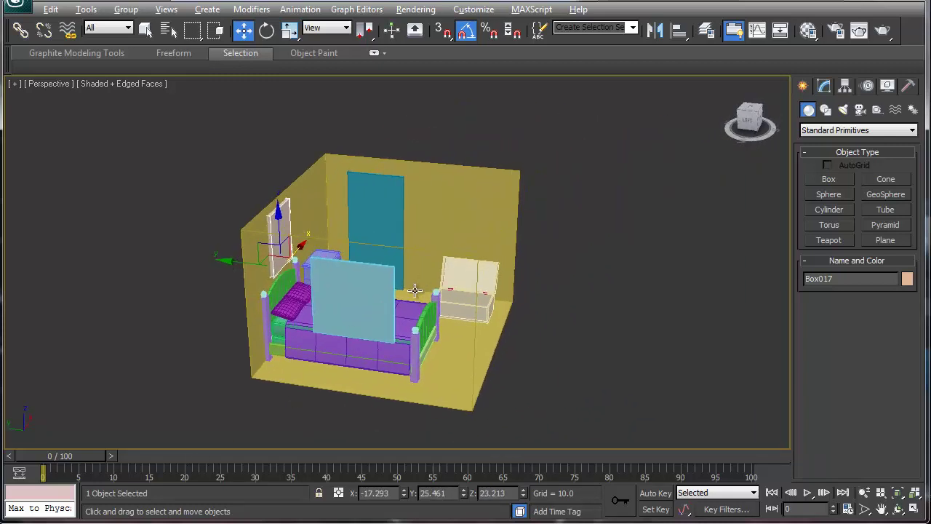
alt+middle_drag(415, 290, 410, 327)
scroll(408, 331, up, 3)
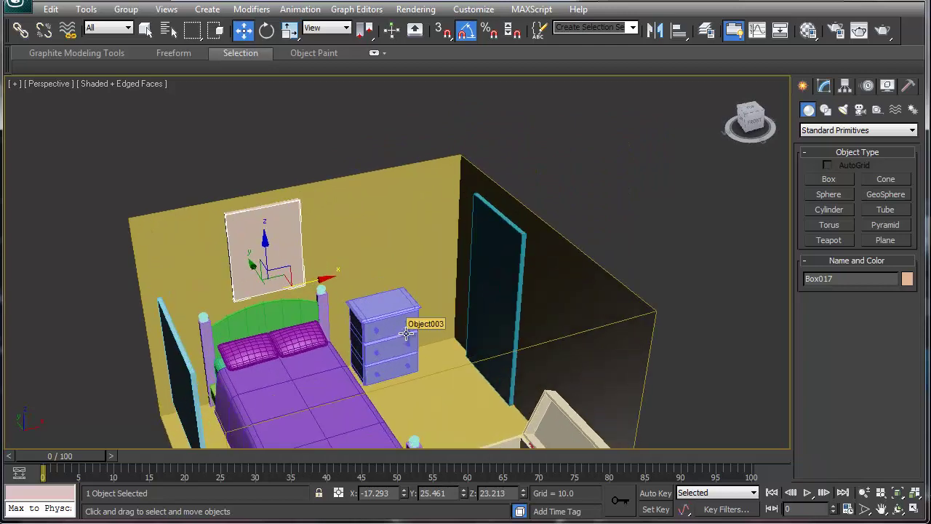
scroll(406, 333, up, 5)
click(384, 321)
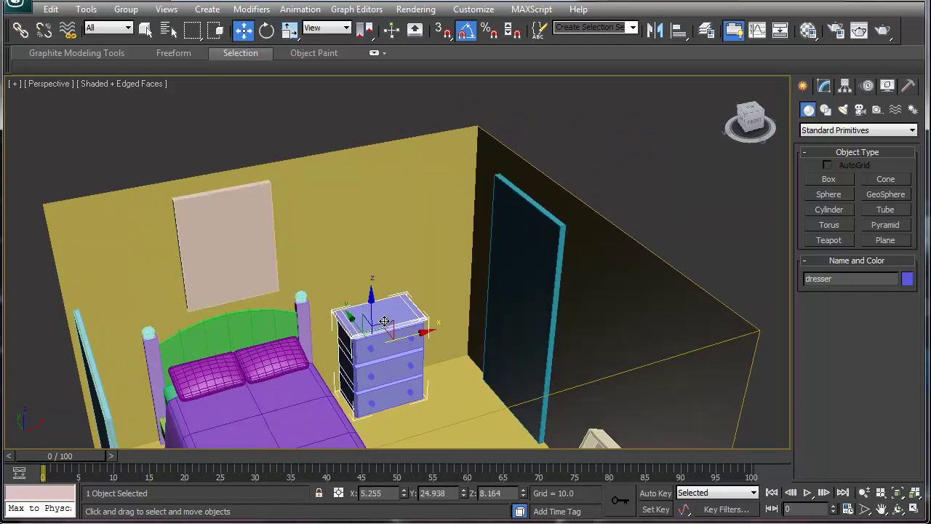
key(z)
alt+middle_drag(382, 238, 366, 405)
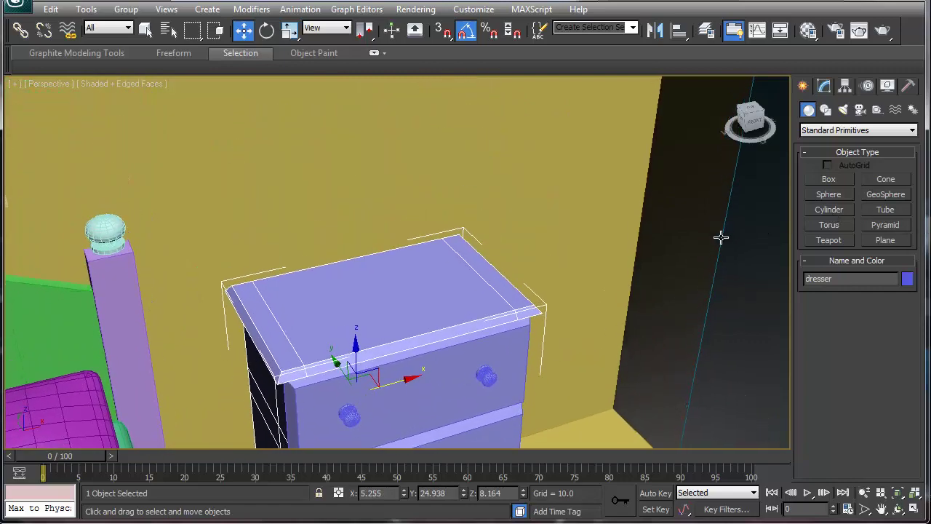
key(alt+w)
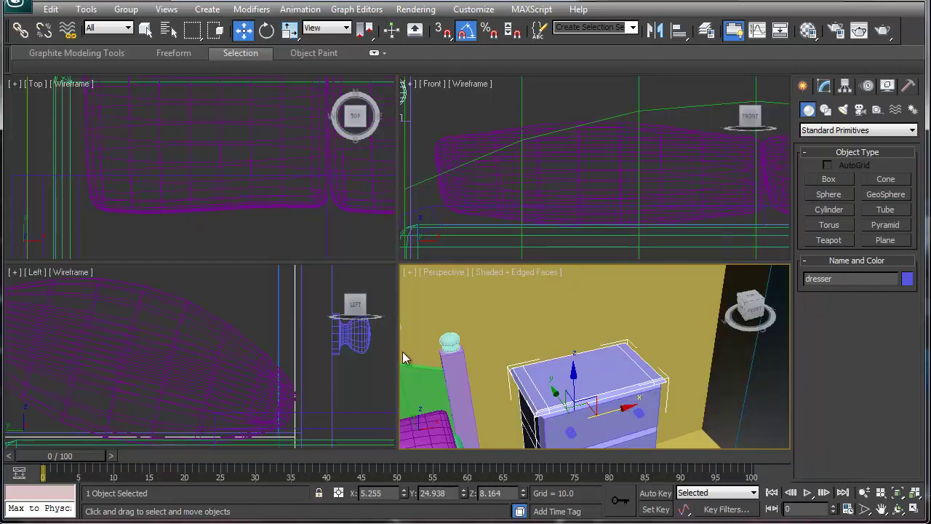
scroll(182, 331, down, 10)
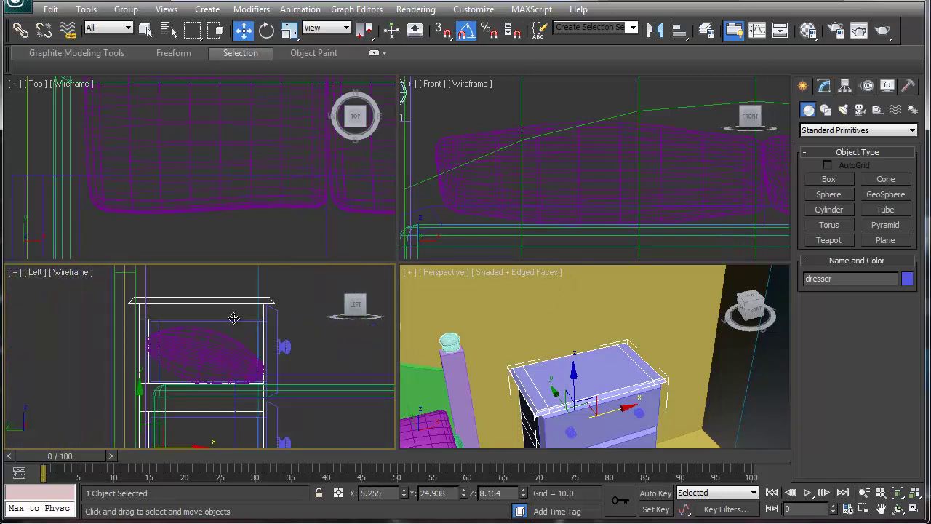
middle_drag(234, 323, 246, 388)
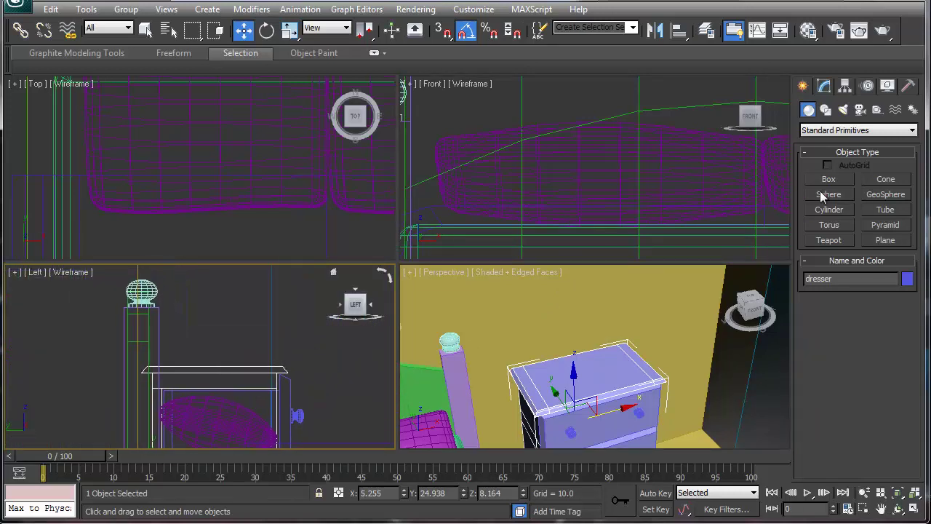
- Draw an open eight-point line profile about 5.5 high rising from the dresser top in the Left view, with a curved inward section midway
click(826, 111)
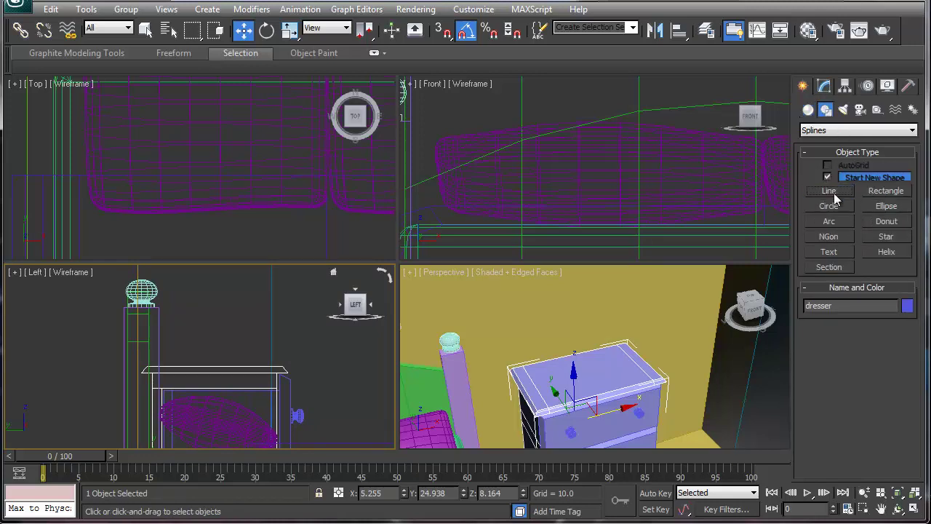
click(836, 192)
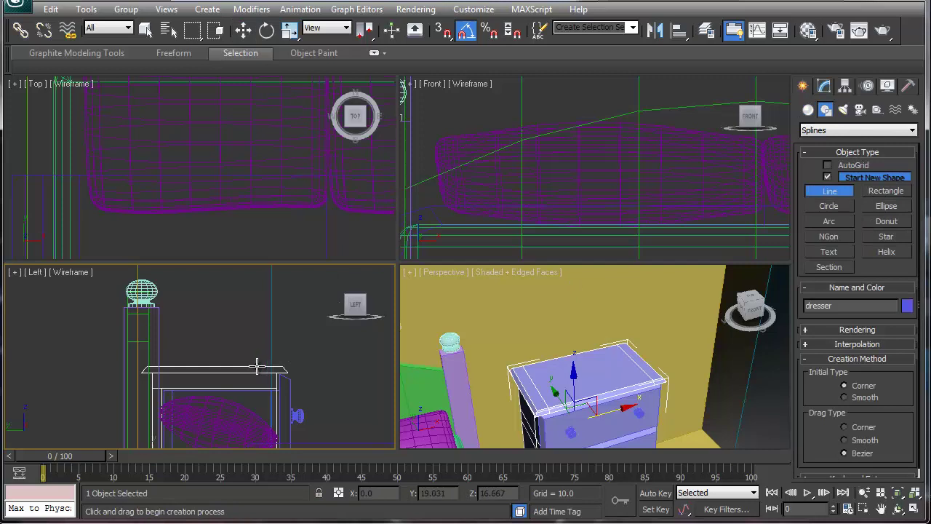
click(257, 366)
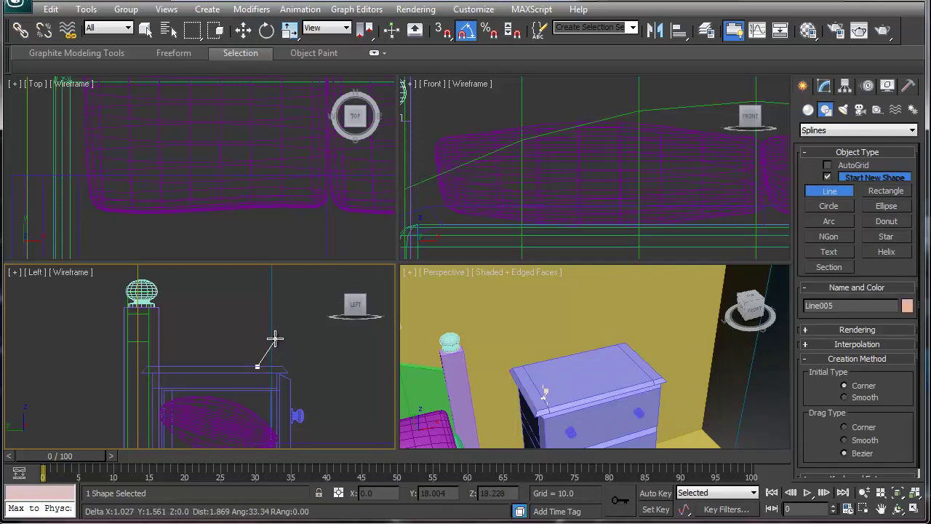
click(276, 339)
click(264, 321)
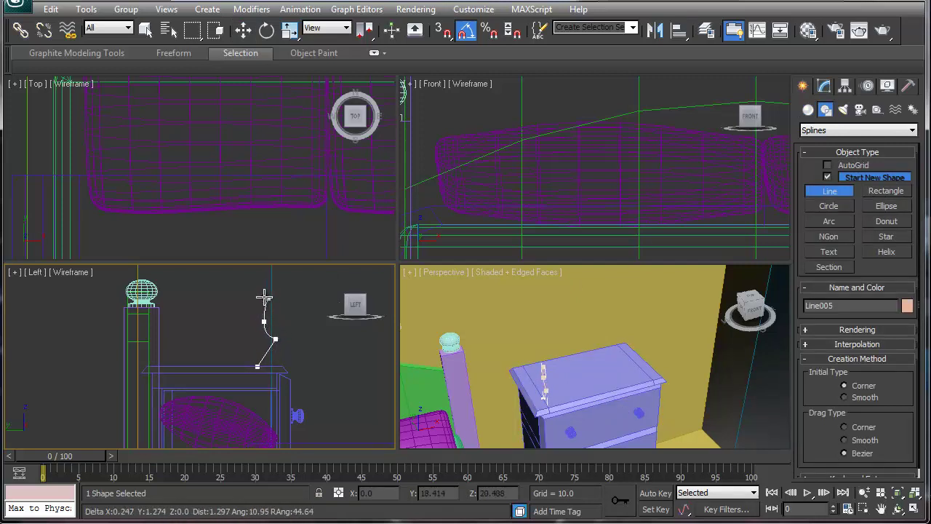
click(271, 302)
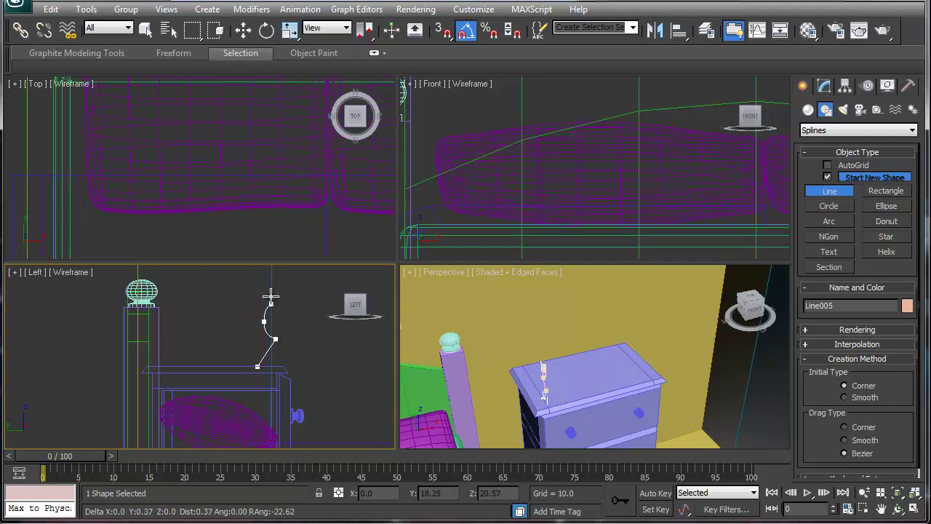
click(270, 296)
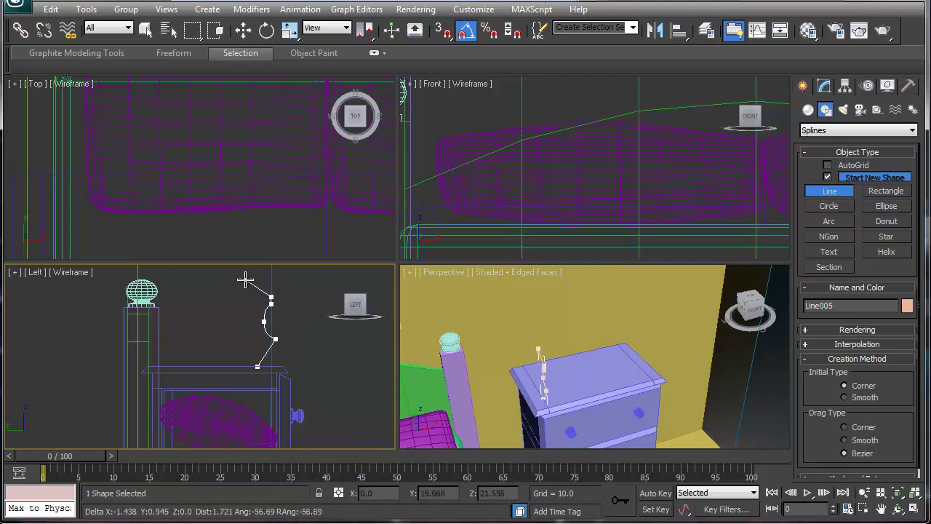
click(245, 279)
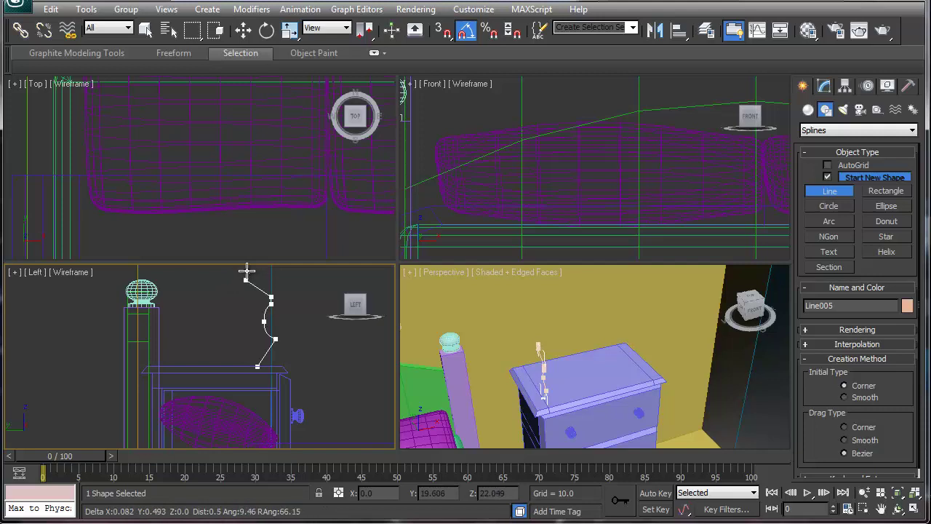
click(245, 270)
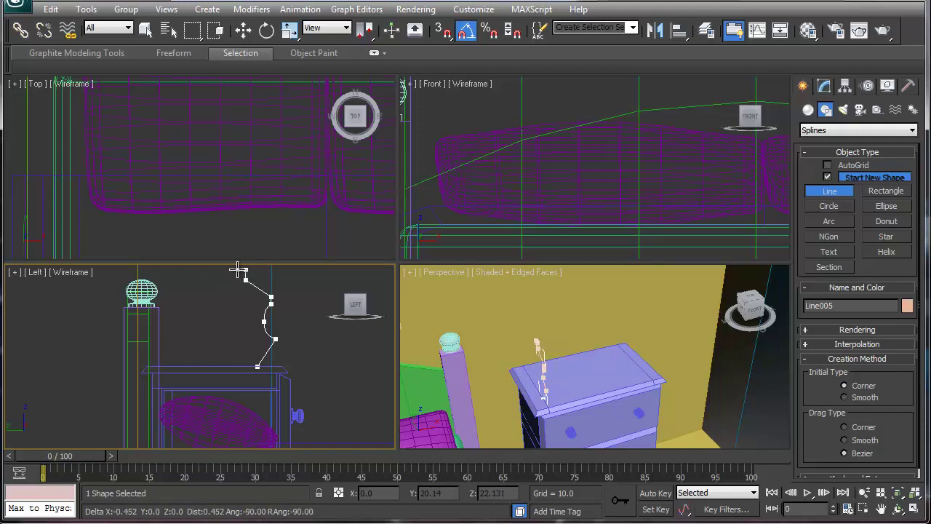
click(239, 270)
right_click(239, 270)
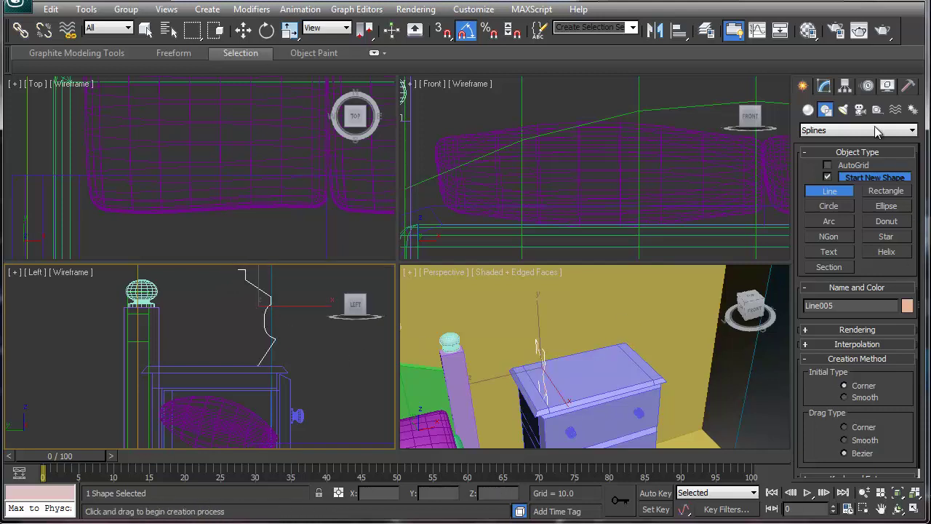
- Lathe the line profile 360 degrees with Min alignment, and slide the resulting lamp base along X to about 3.25 on the dresser
click(827, 86)
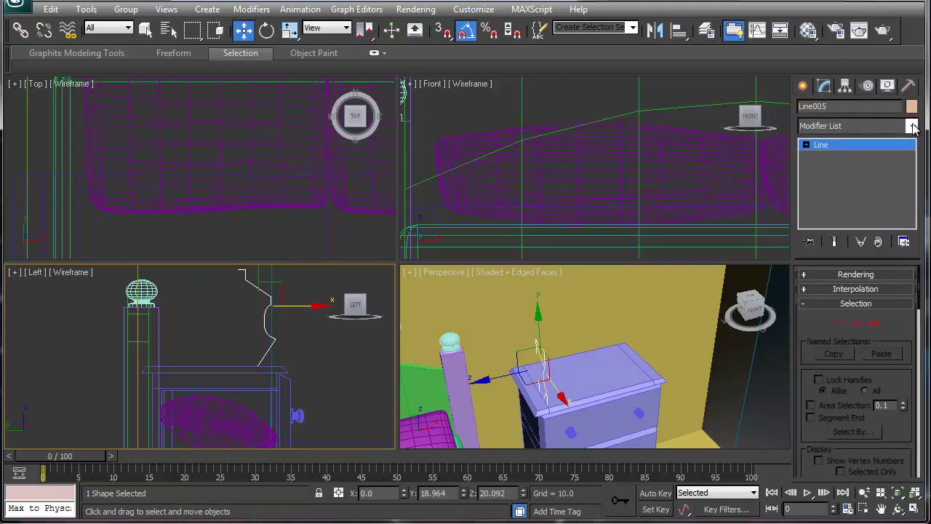
click(914, 128)
drag(916, 181, 924, 297)
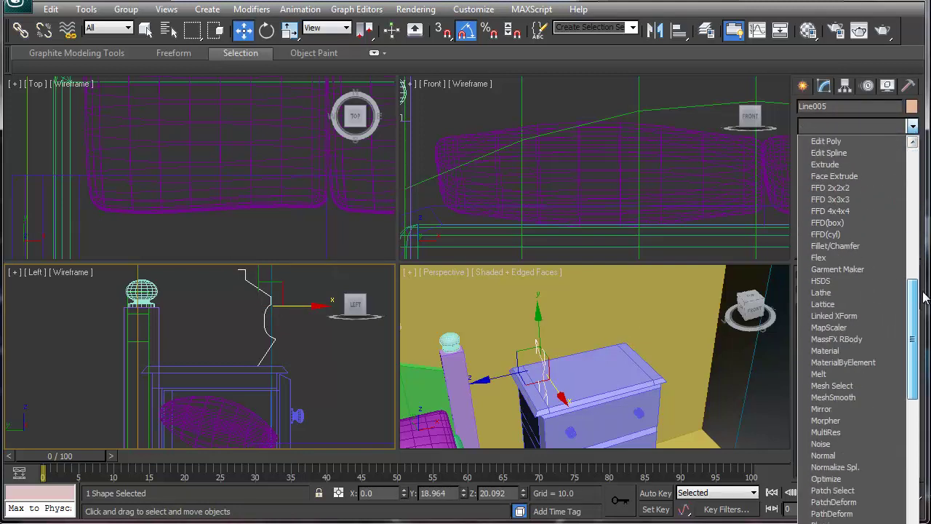
click(870, 293)
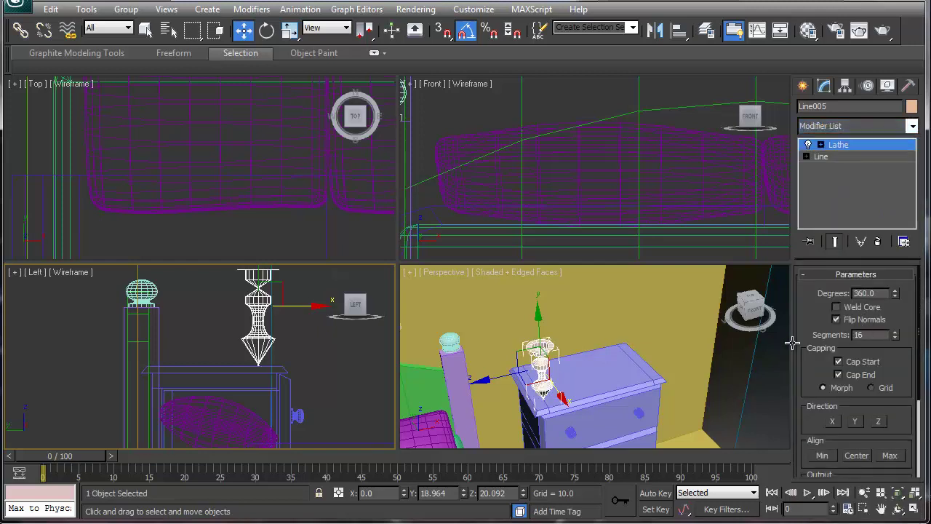
click(822, 455)
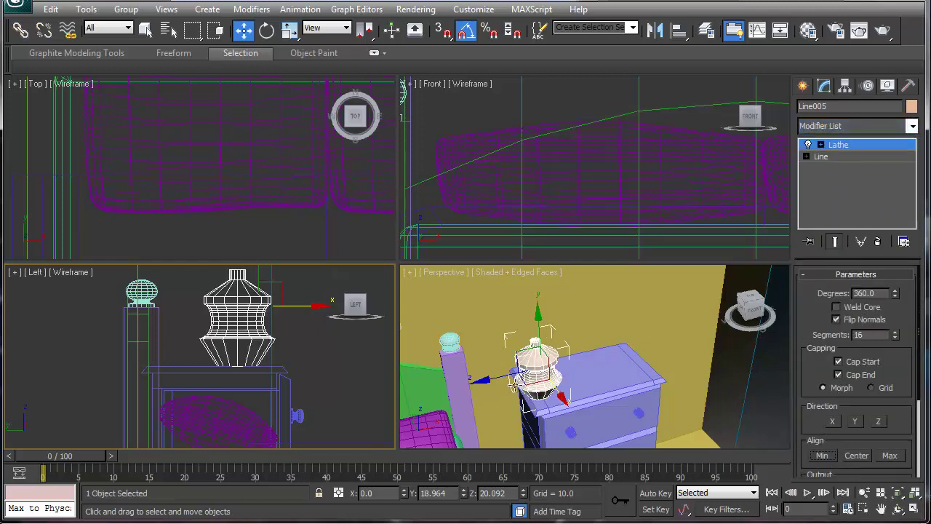
click(549, 381)
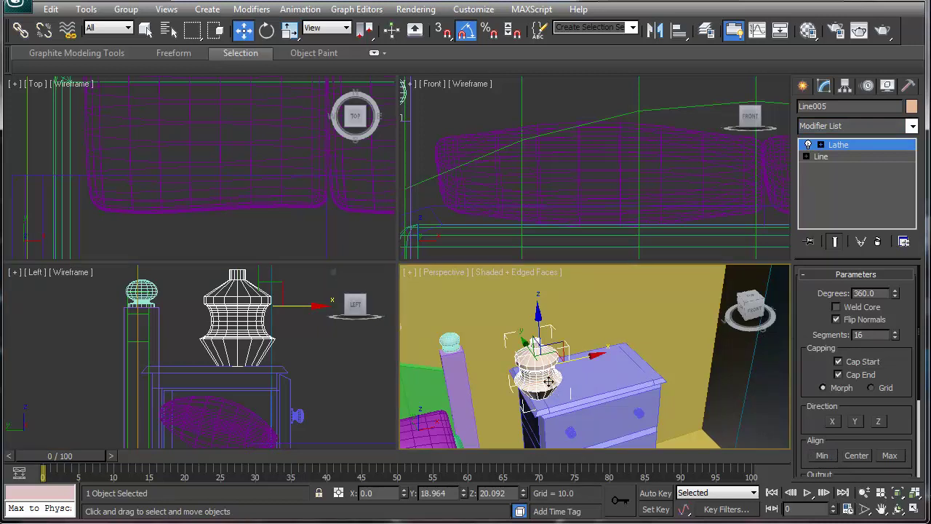
drag(576, 362, 612, 355)
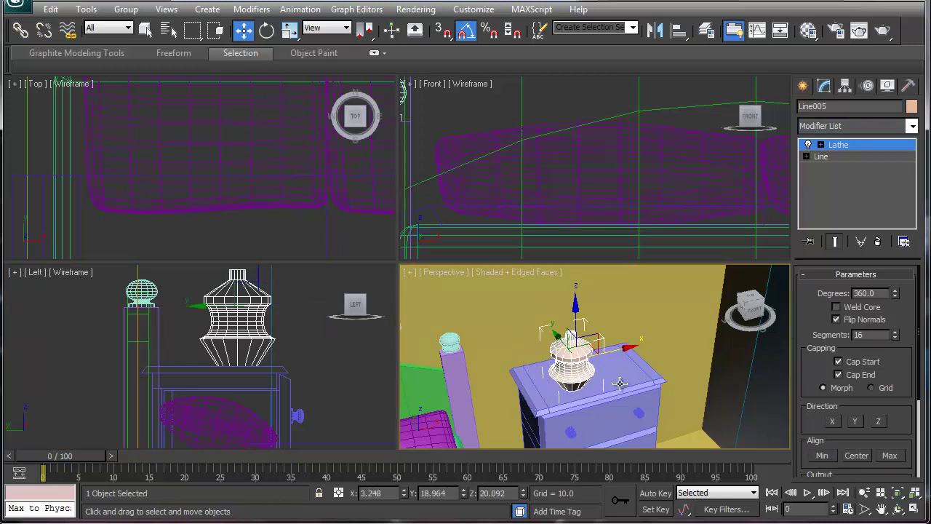
- Create a cylinder centred on the lamp base in the Top view, with radius about 2.99 and height about 3.26
click(803, 86)
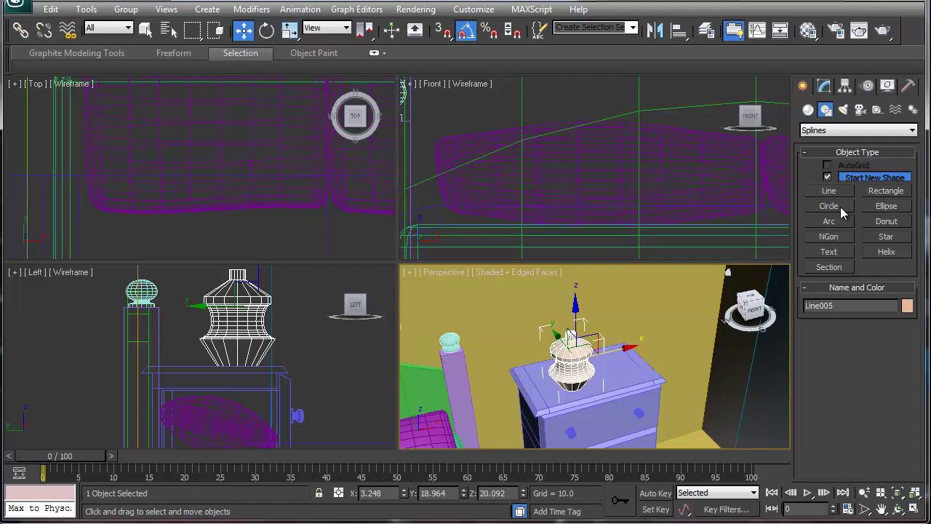
click(808, 109)
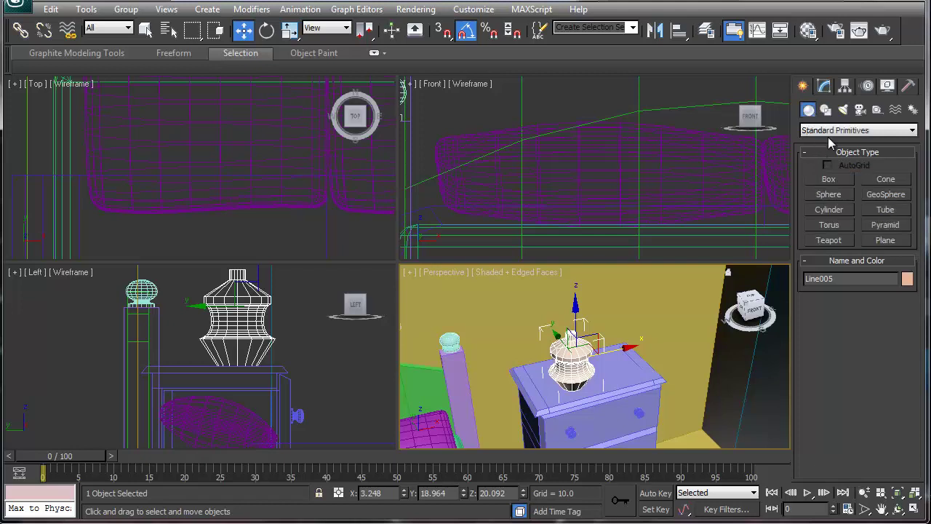
click(833, 206)
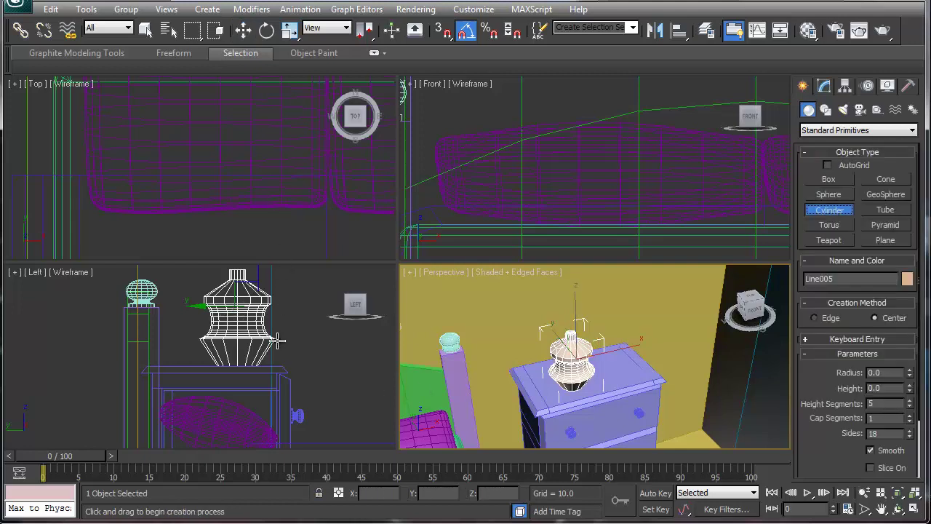
key(z)
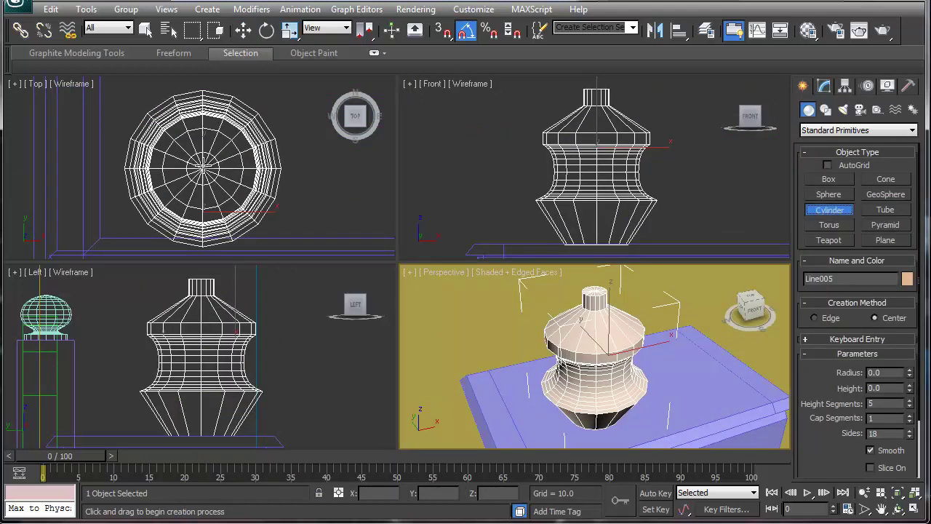
drag(203, 167, 286, 236)
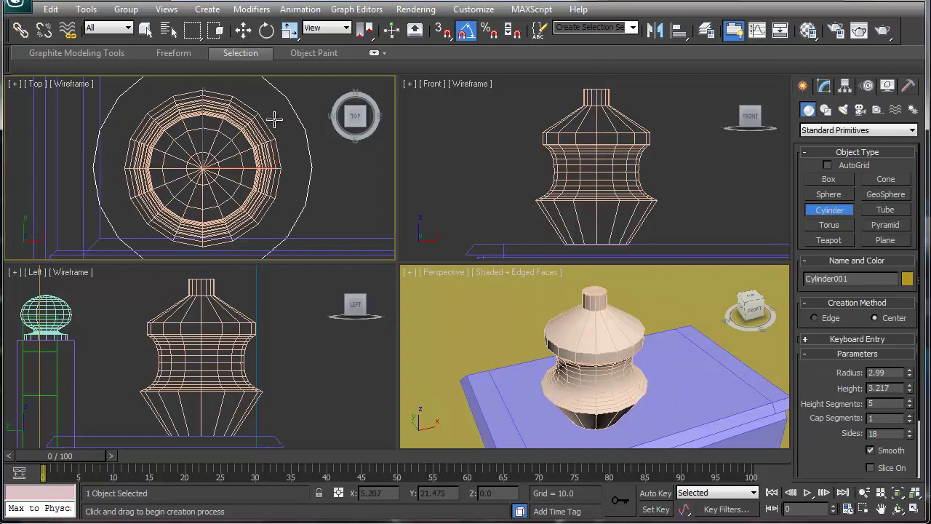
click(536, 257)
- Raise the cylinder in the Front view to about Z 19.73 so it covers the upper part of the lamp base
key(shift+z)
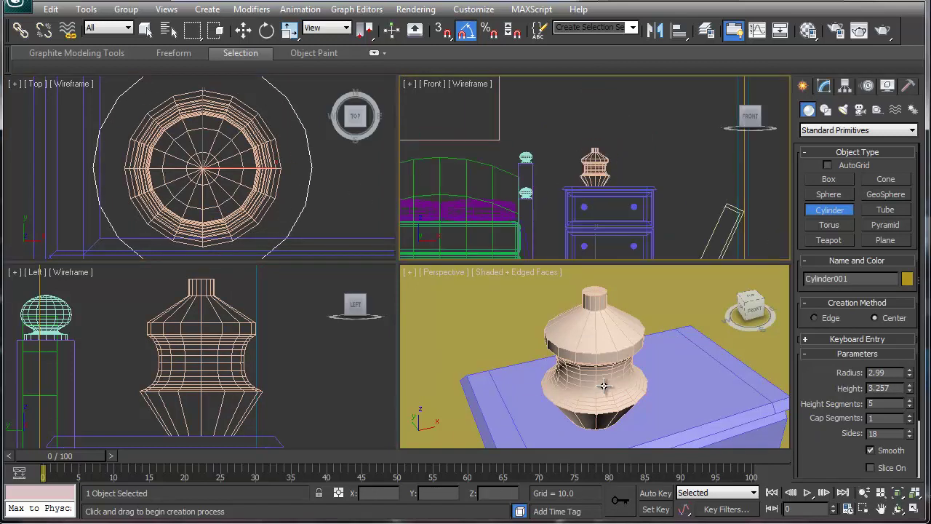
scroll(593, 169, down, 6)
key(w)
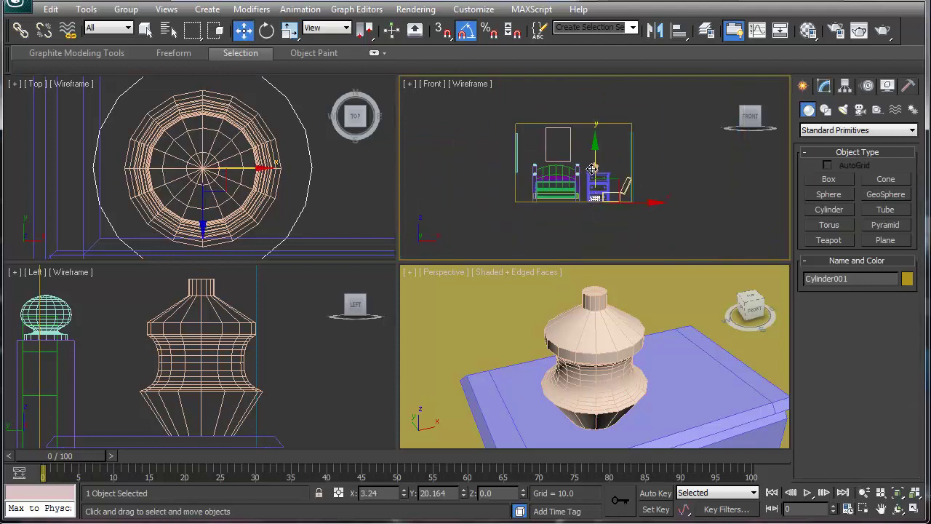
drag(595, 165, 591, 132)
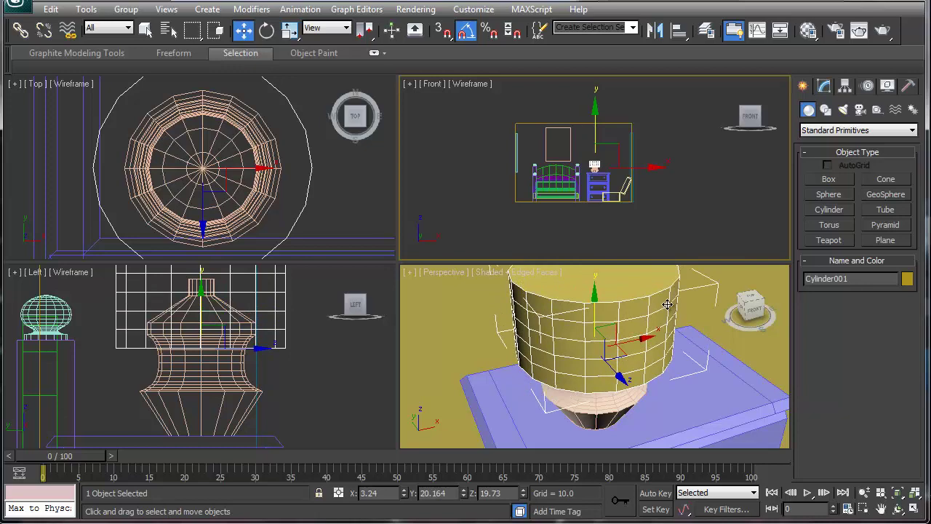
- Set the cylinder to 1 height segment, 15 sides and a height of about 4.72
scroll(667, 304, down, 8)
middle_drag(616, 339, 616, 369)
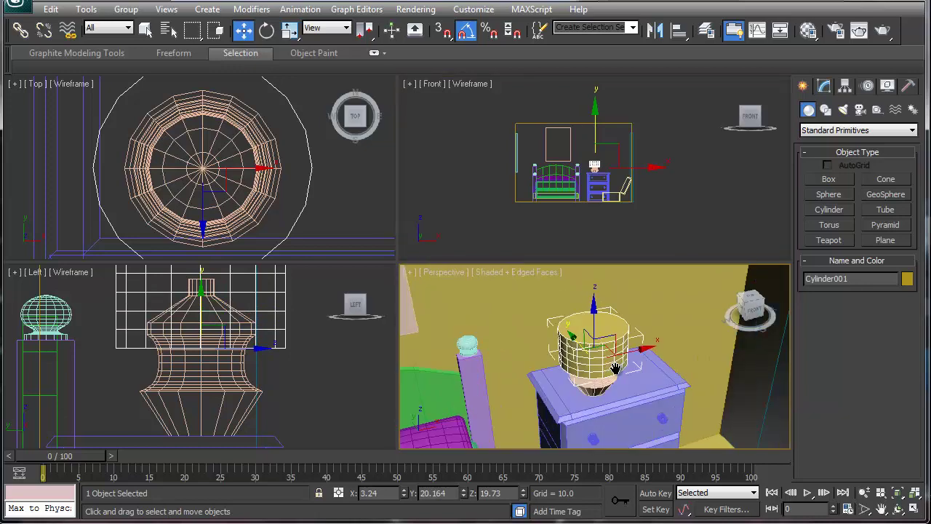
click(824, 87)
right_click(908, 327)
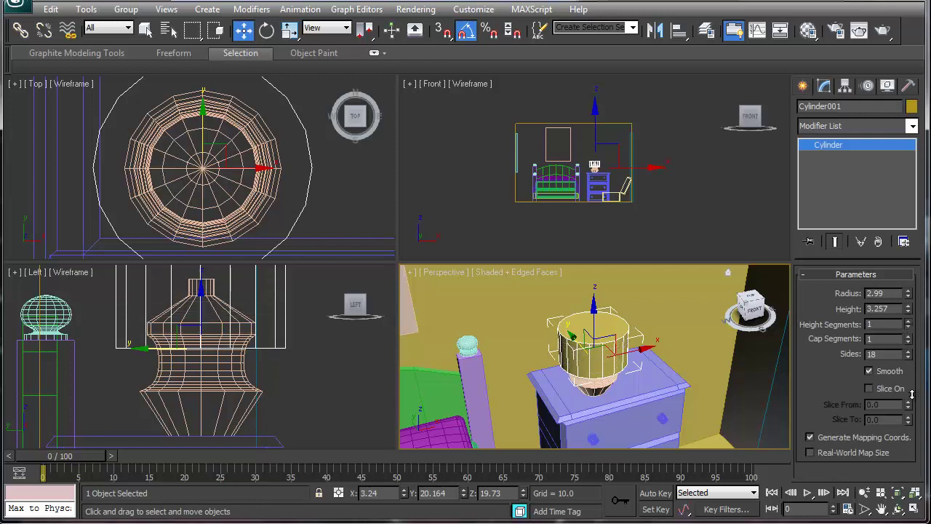
click(909, 357)
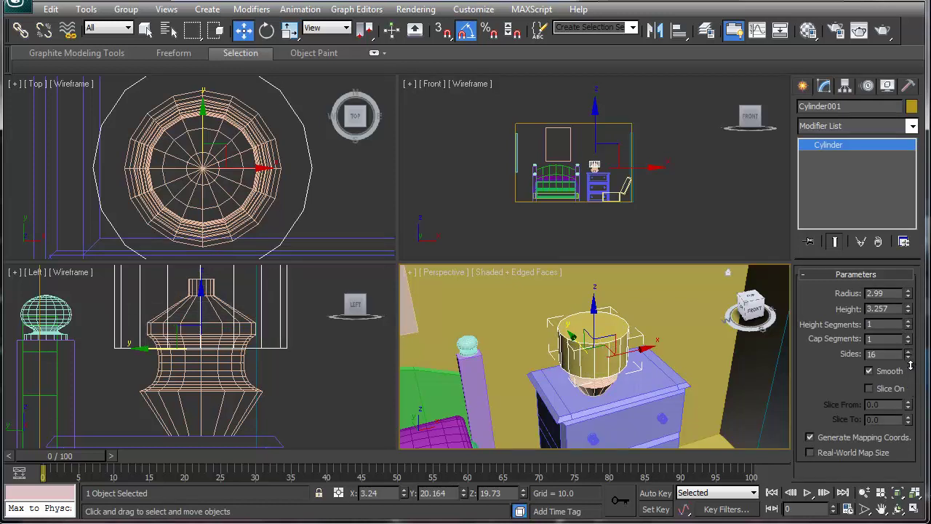
click(909, 357)
click(909, 356)
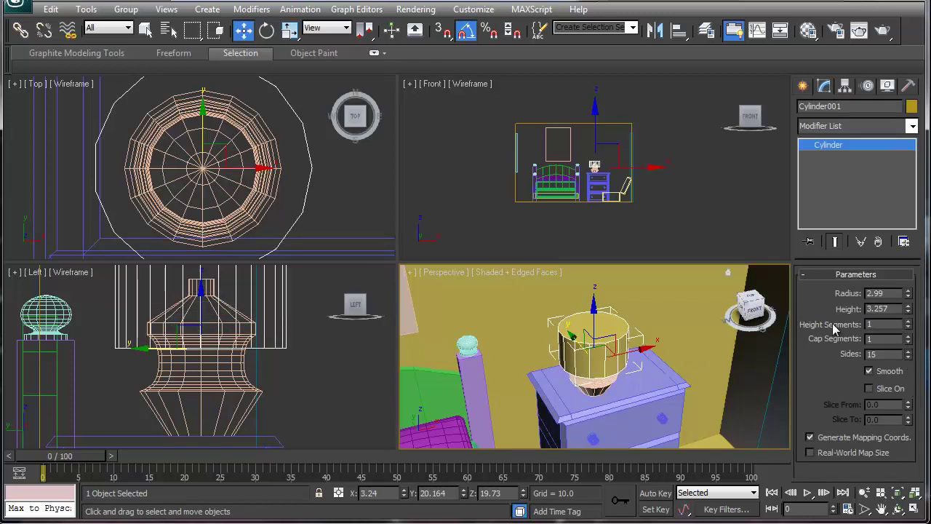
drag(912, 314, 803, 310)
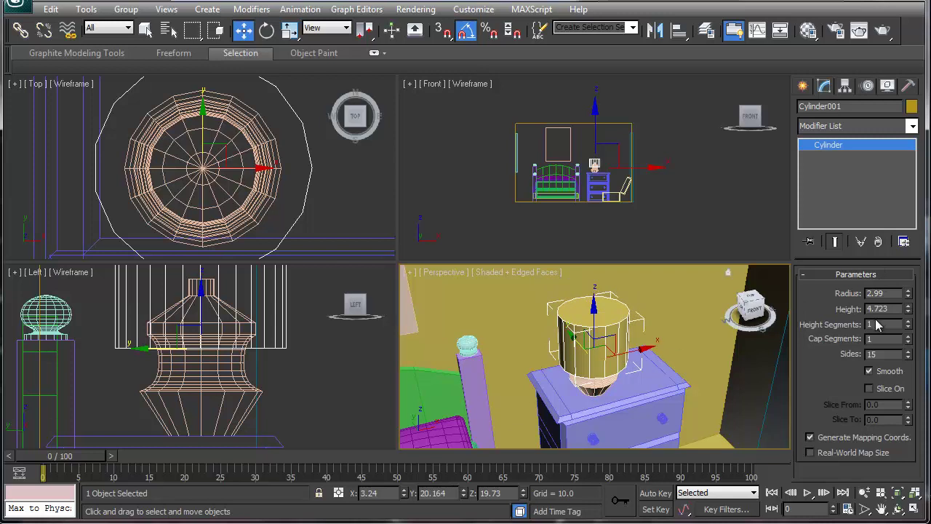
- Convert the cylinder to an Editable Poly and uniformly scale down its top polygon to taper it into a lampshade
right_click(837, 145)
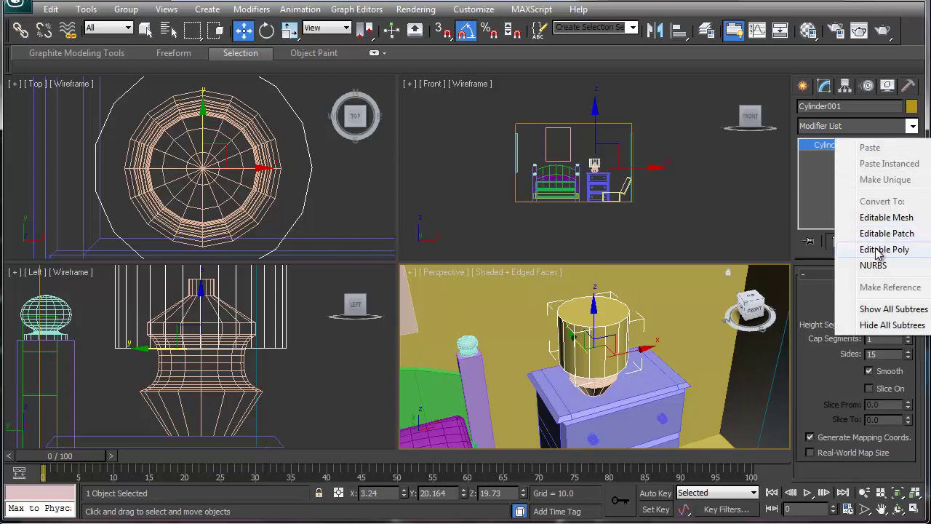
click(843, 249)
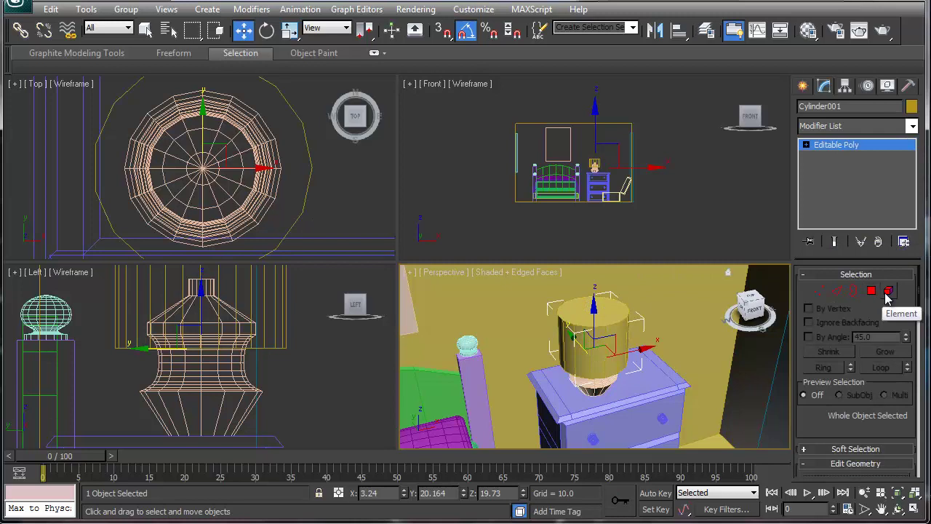
click(882, 291)
click(596, 313)
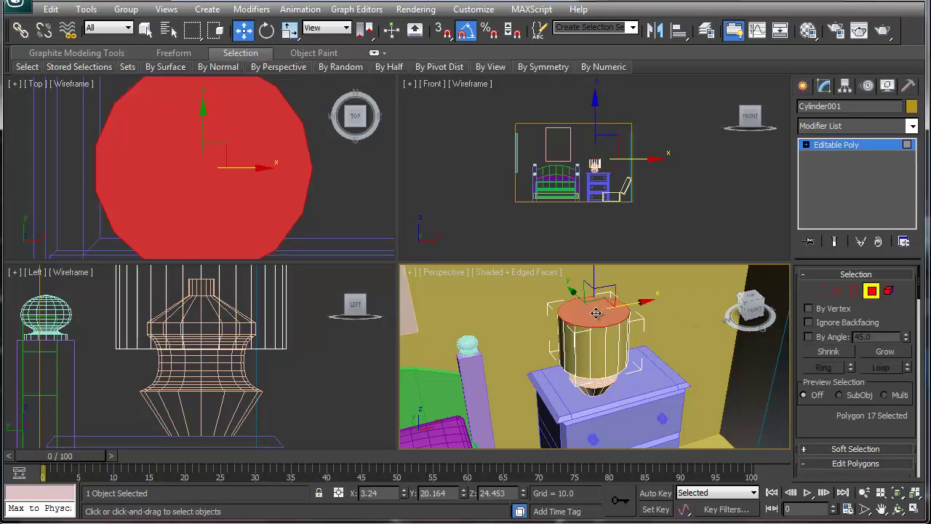
right_click(593, 312)
click(611, 349)
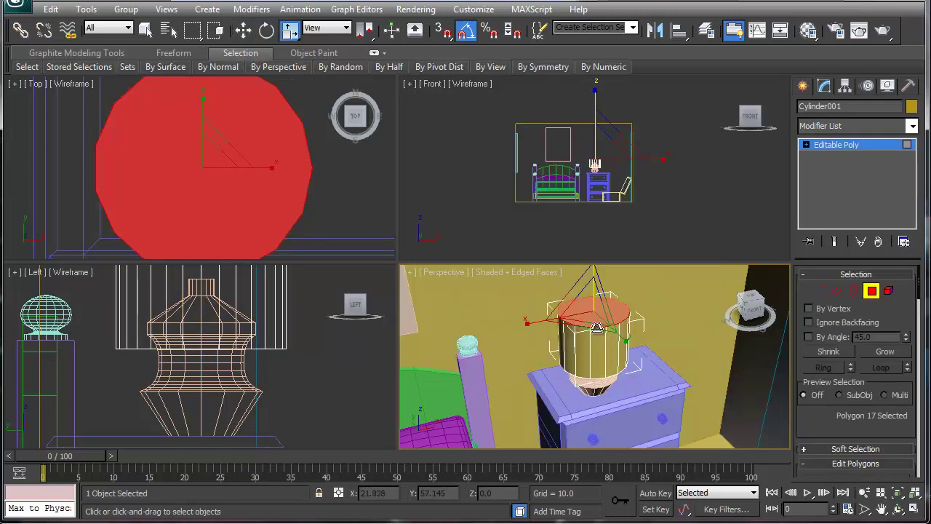
drag(589, 312, 587, 362)
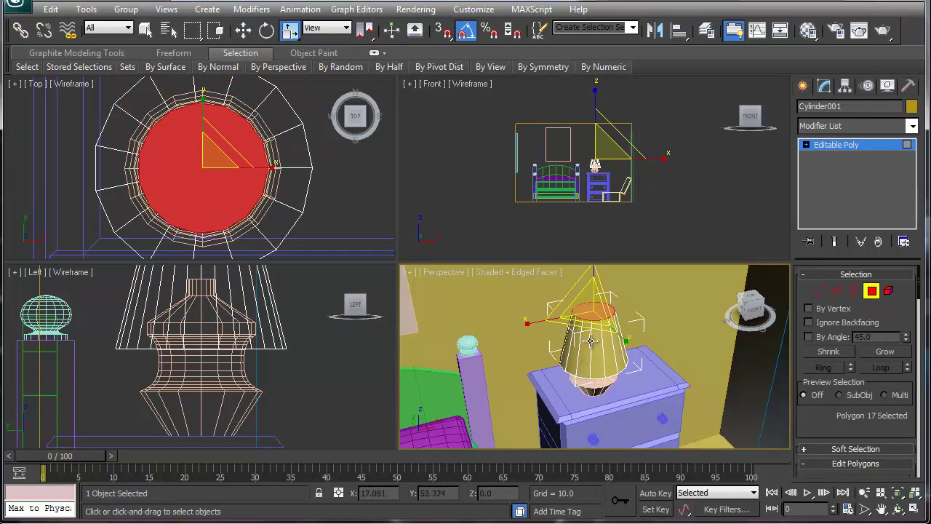
- Delete the lampshade's top and bottom cap polygons to leave it open at both ends
right_click(588, 304)
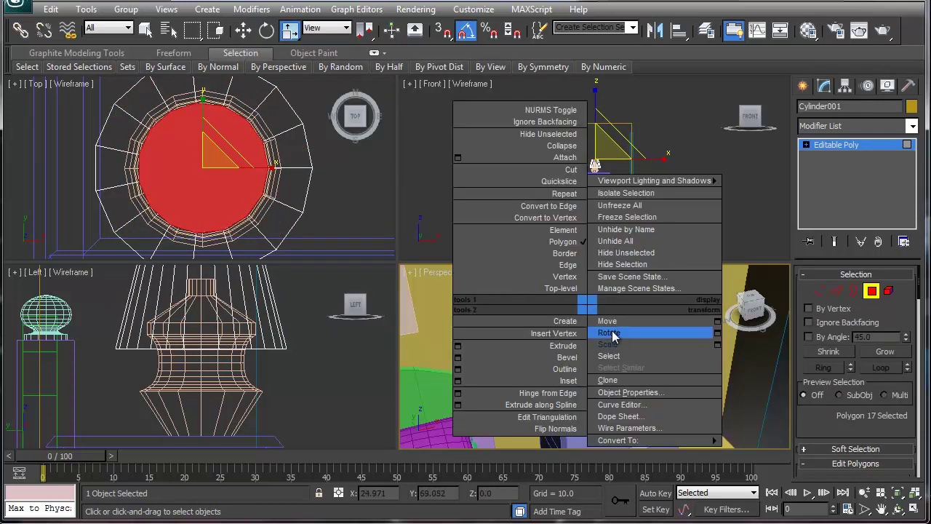
click(608, 321)
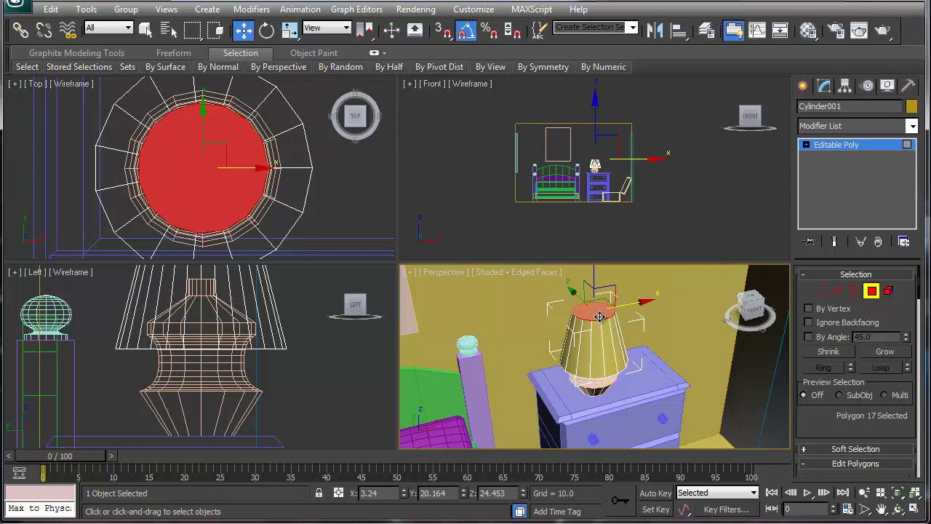
scroll(571, 317, up, 10)
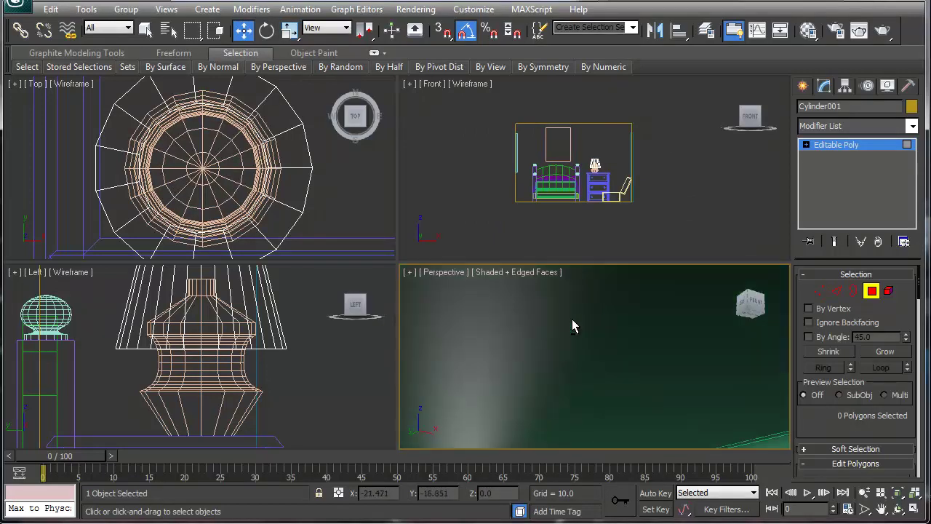
scroll(559, 309, down, 5)
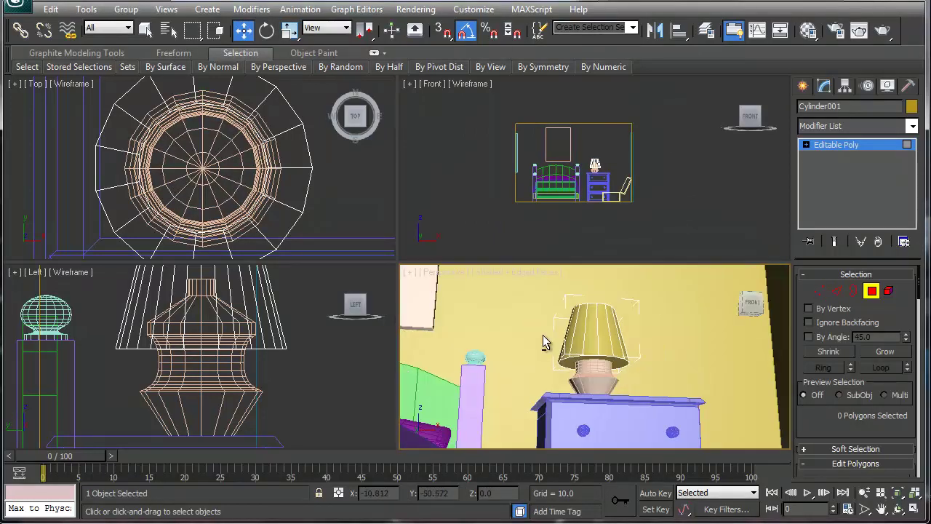
click(571, 366)
click(674, 414)
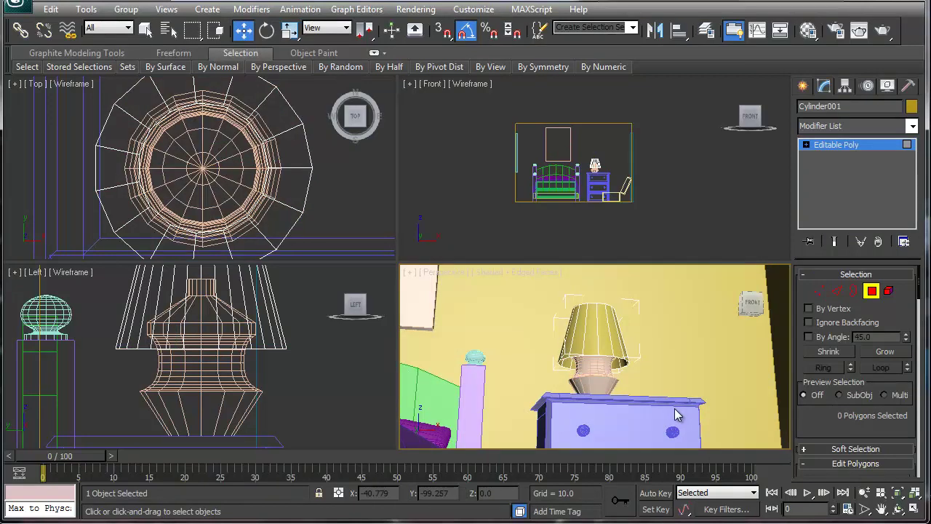
- Add a Shell modifier to the lampshade with an outer amount of 0.06
alt+middle_drag(674, 411, 617, 360)
scroll(617, 361, down, 8)
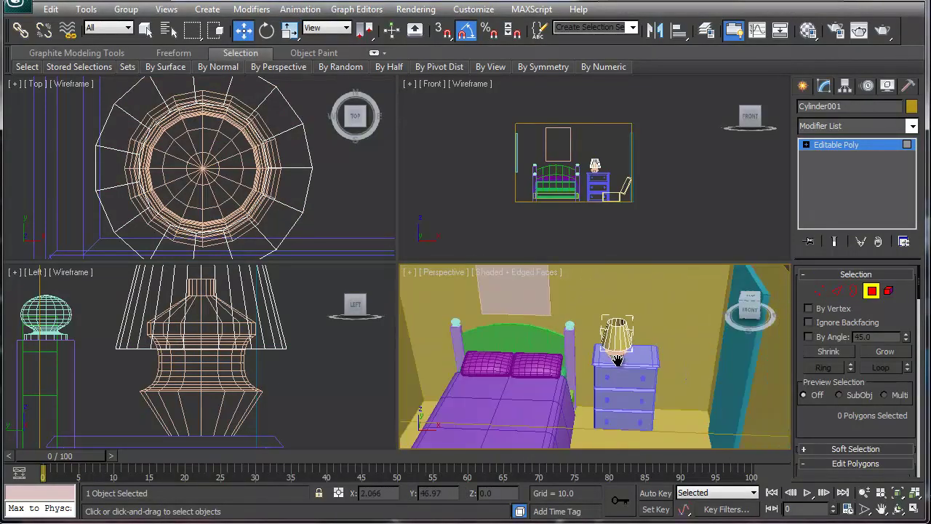
scroll(618, 361, up, 5)
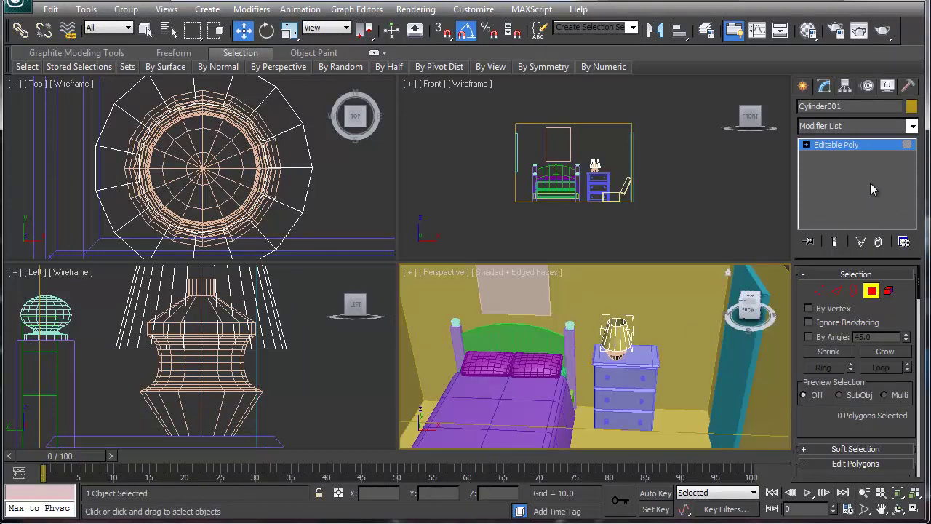
click(912, 126)
drag(917, 165, 930, 317)
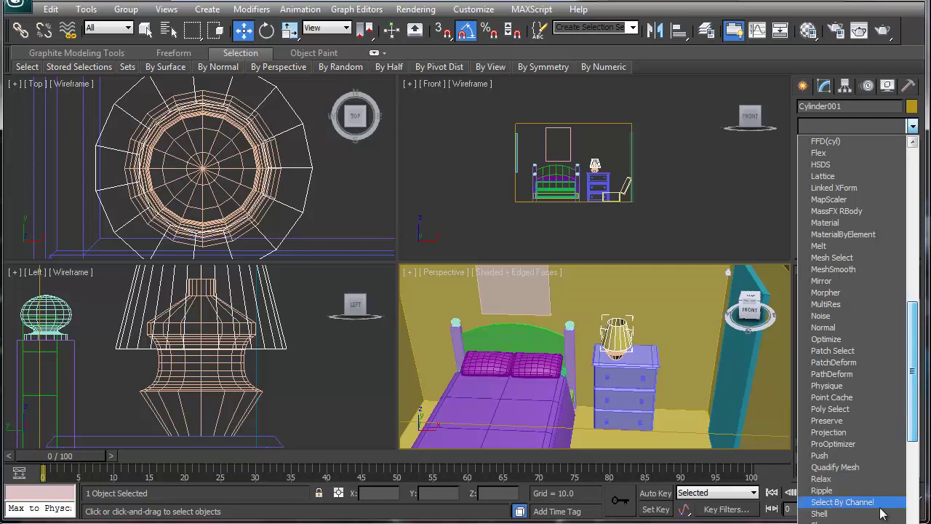
click(819, 513)
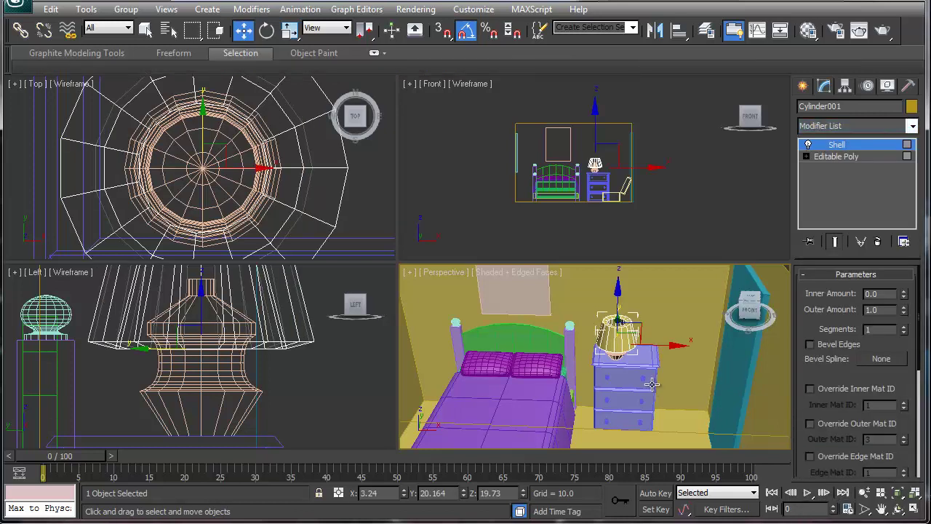
scroll(616, 355, up, 5)
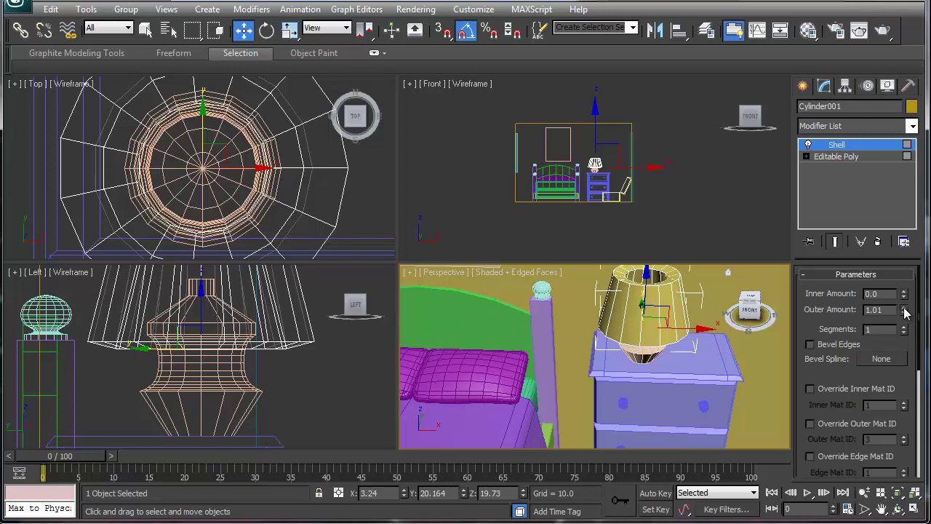
drag(906, 313, 896, 376)
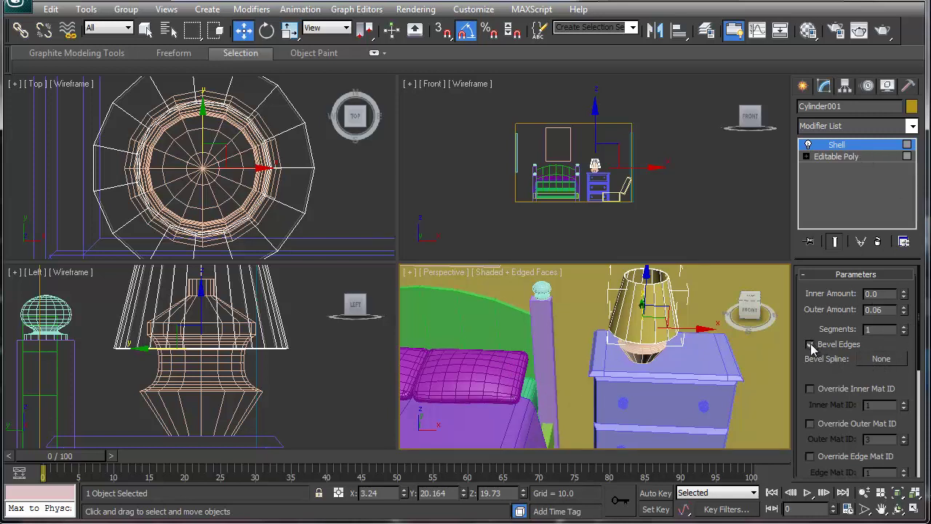
- Select the box panel on the wall above the bed and convert it to an Editable Poly
middle_drag(386, 360, 449, 361)
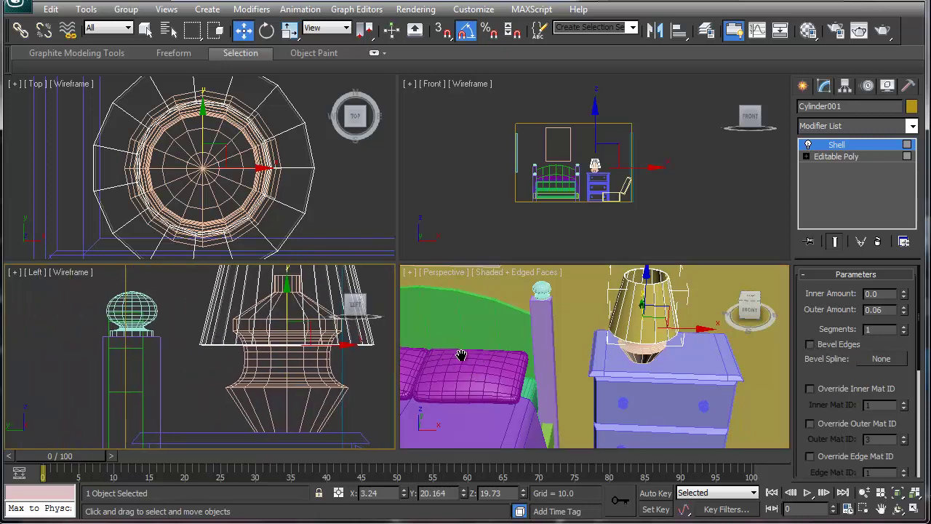
click(626, 353)
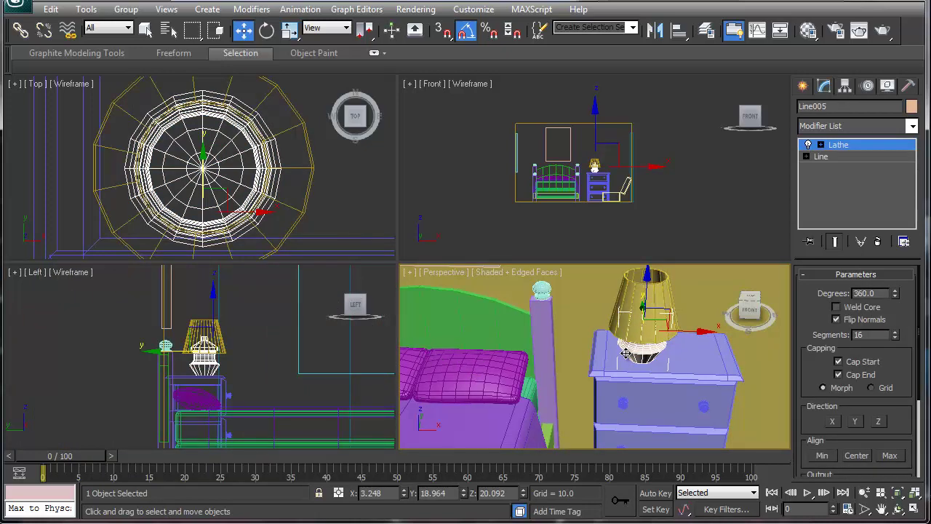
scroll(626, 353, down, 5)
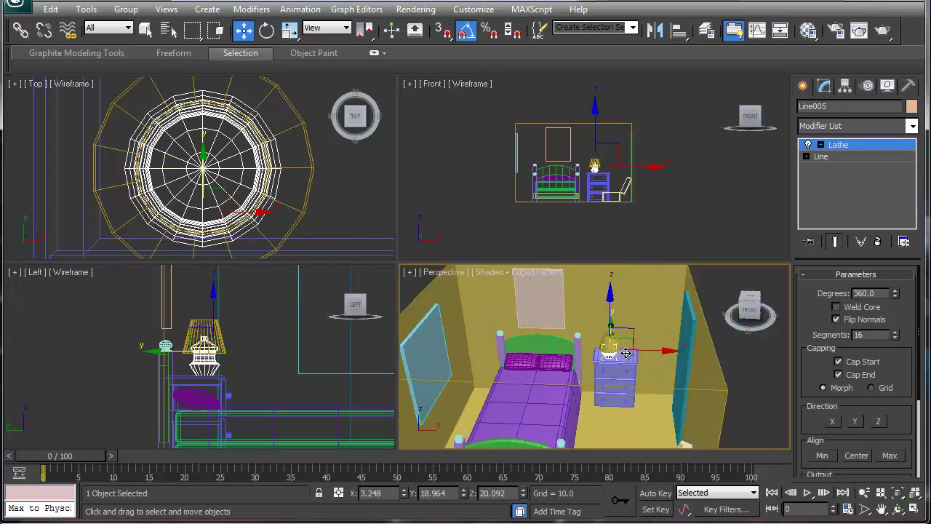
click(557, 314)
right_click(837, 145)
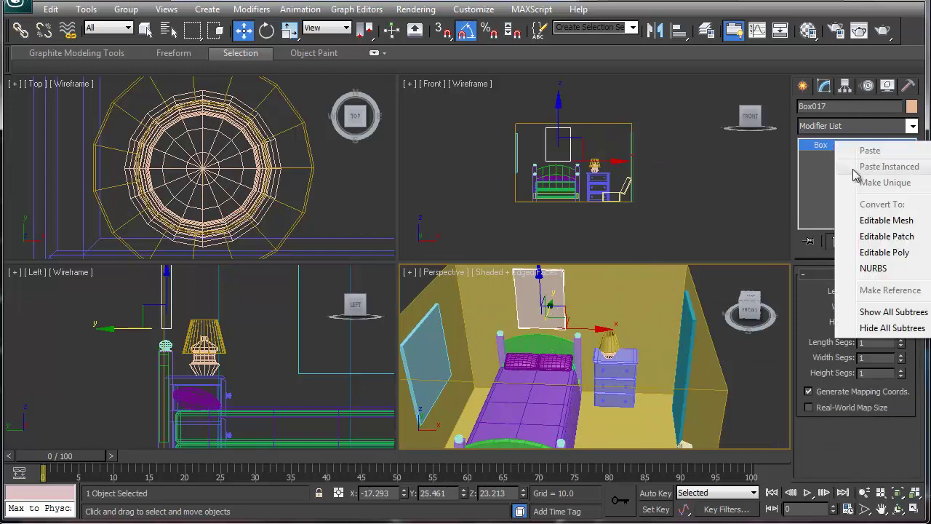
click(881, 252)
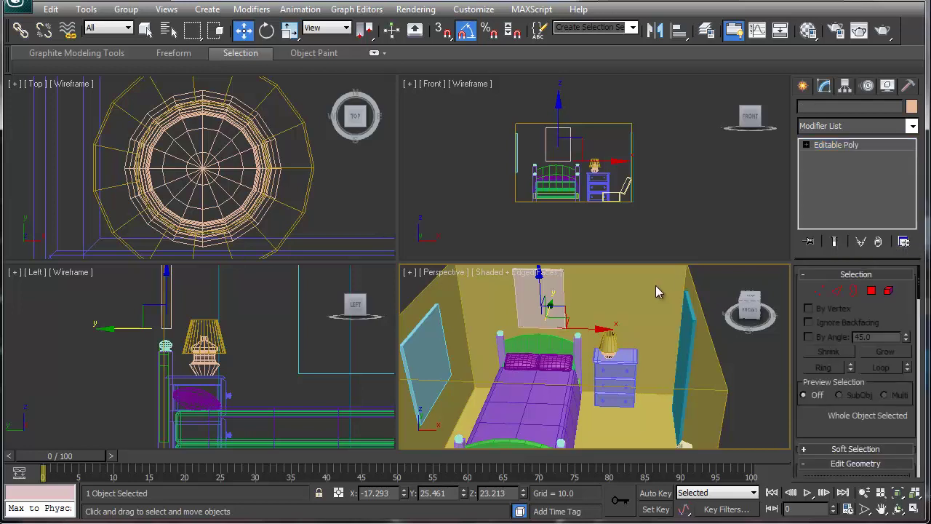
- Inset the front polygon of the panel above the bed to form a narrow frame border around it
key(z)
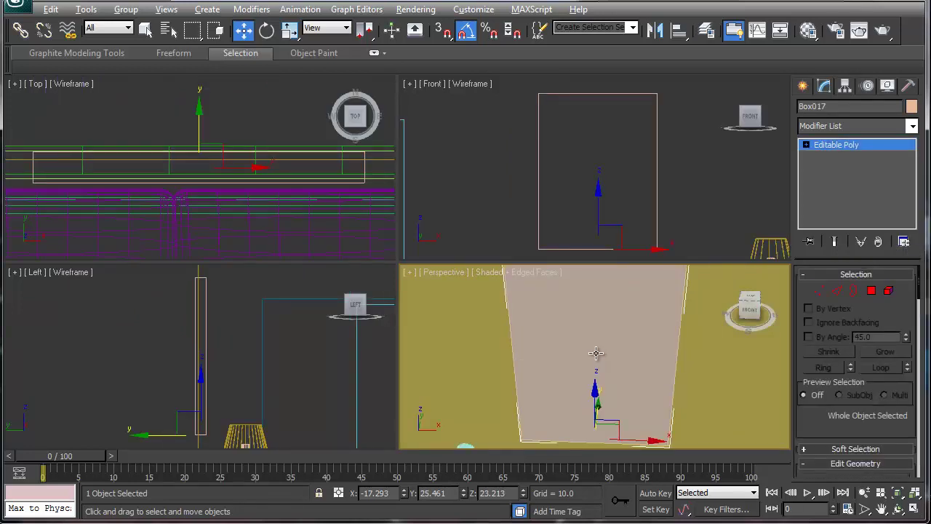
key(alt+w)
scroll(503, 310, down, 3)
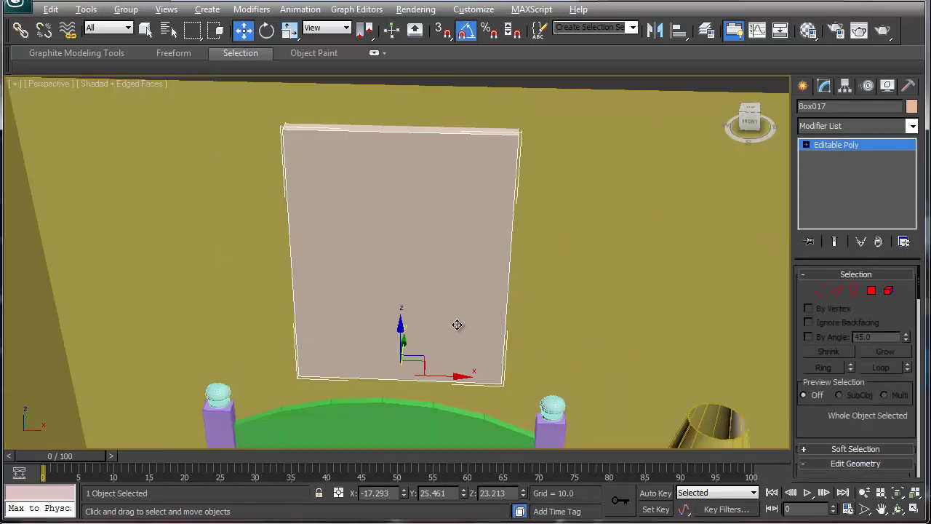
alt+middle_drag(457, 325, 457, 306)
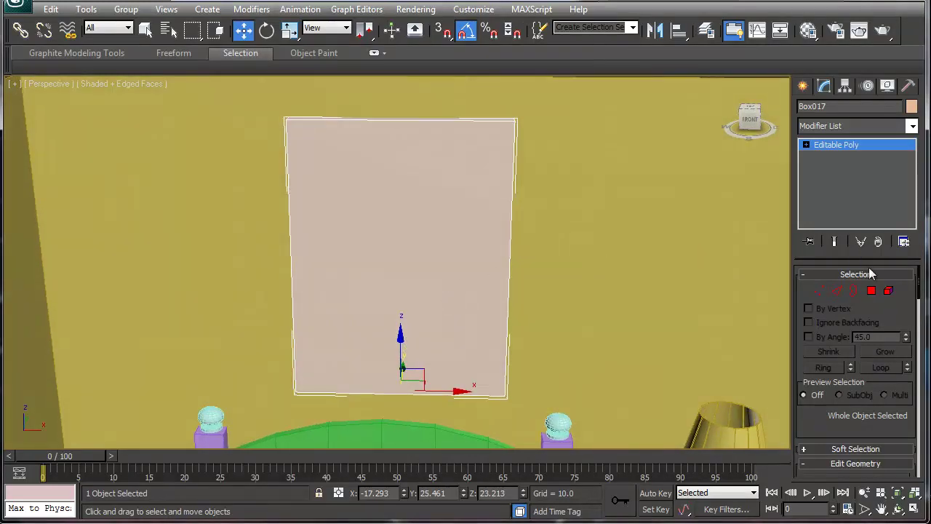
click(872, 290)
click(445, 273)
right_click(444, 274)
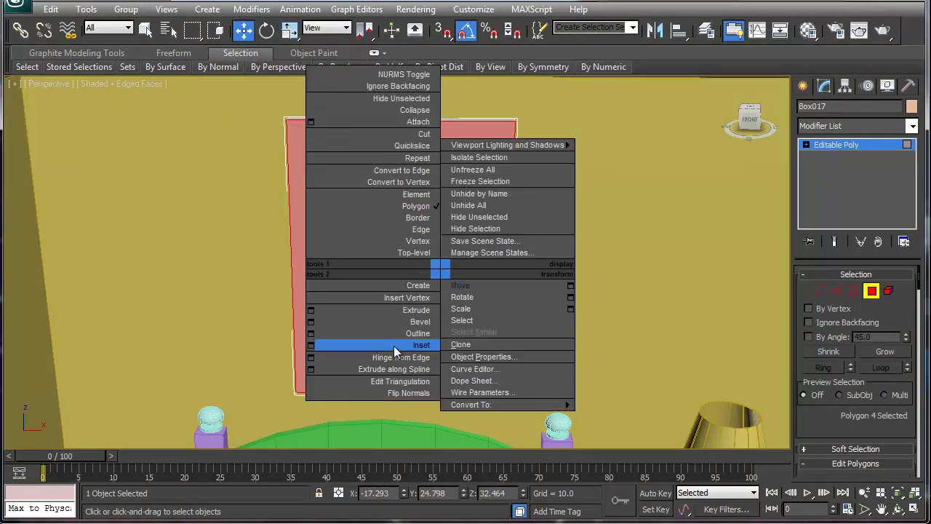
click(401, 345)
drag(414, 291, 406, 293)
right_click(397, 291)
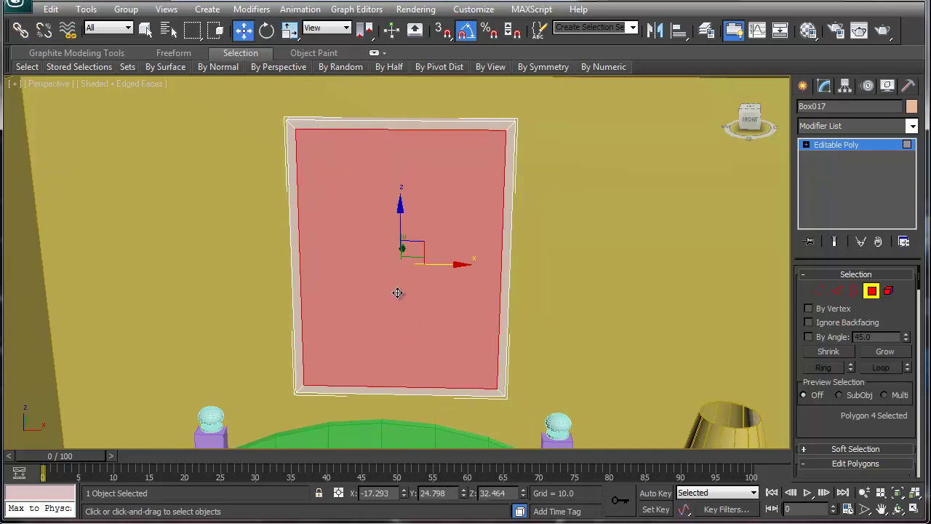
- Extrude the inset polygon slightly inward to recess the picture inside its frame
right_click(396, 293)
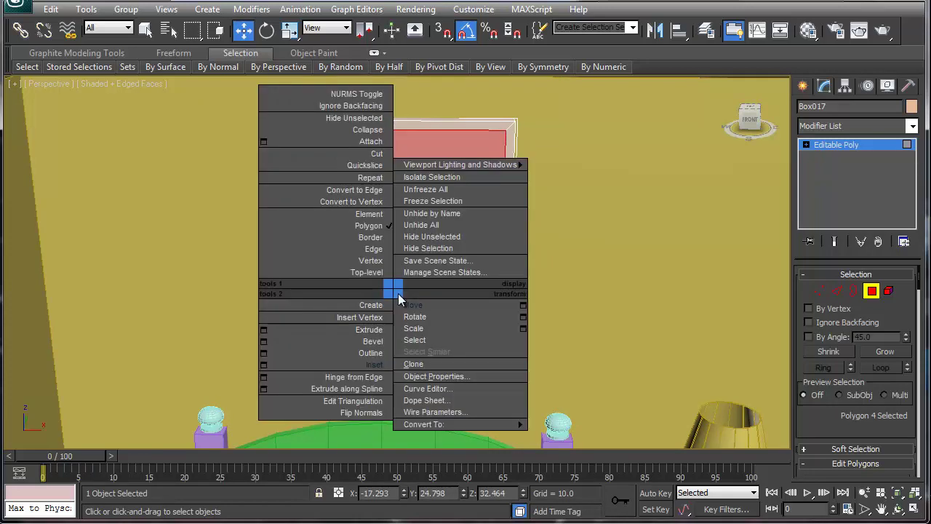
click(382, 330)
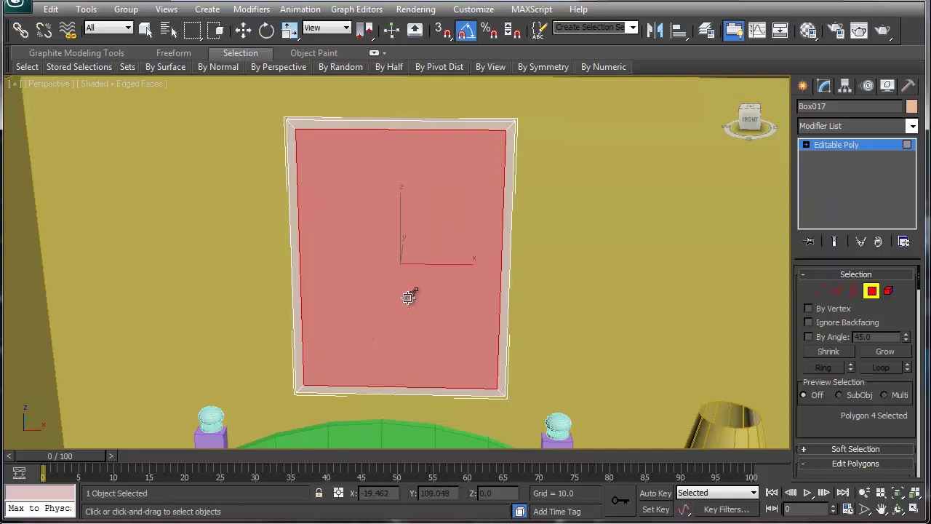
drag(408, 297, 422, 293)
right_click(428, 293)
- Clear the picture's polygon selection and leave its sub-object editing
alt+middle_drag(432, 316, 653, 284)
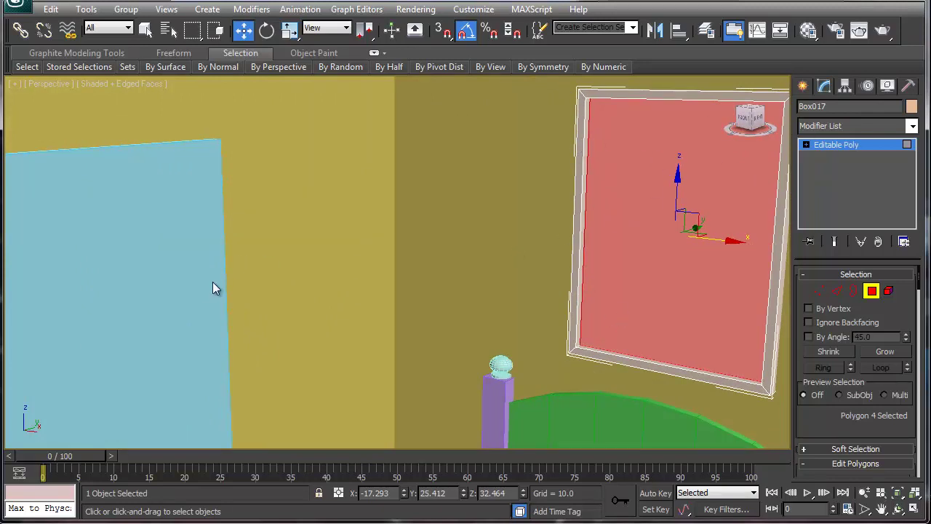
middle_drag(213, 281, 434, 244)
key(shift+z)
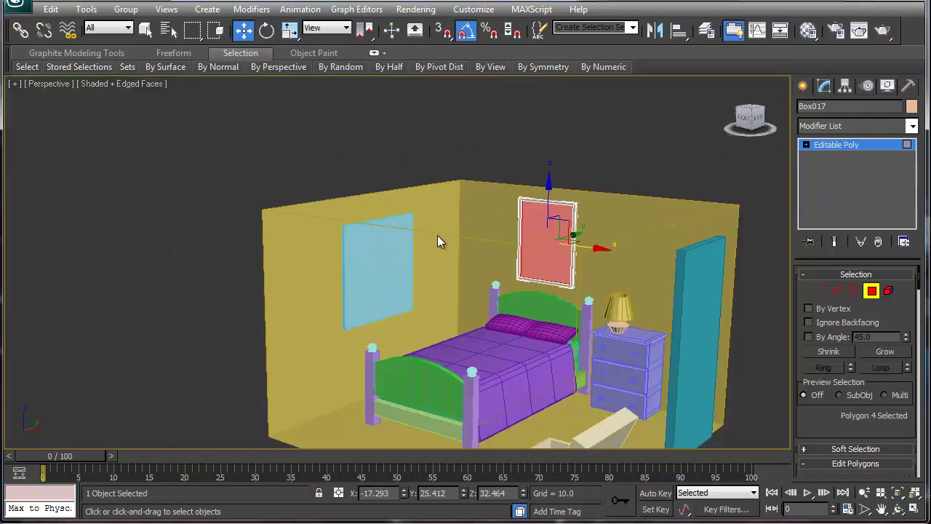
key(shift+y)
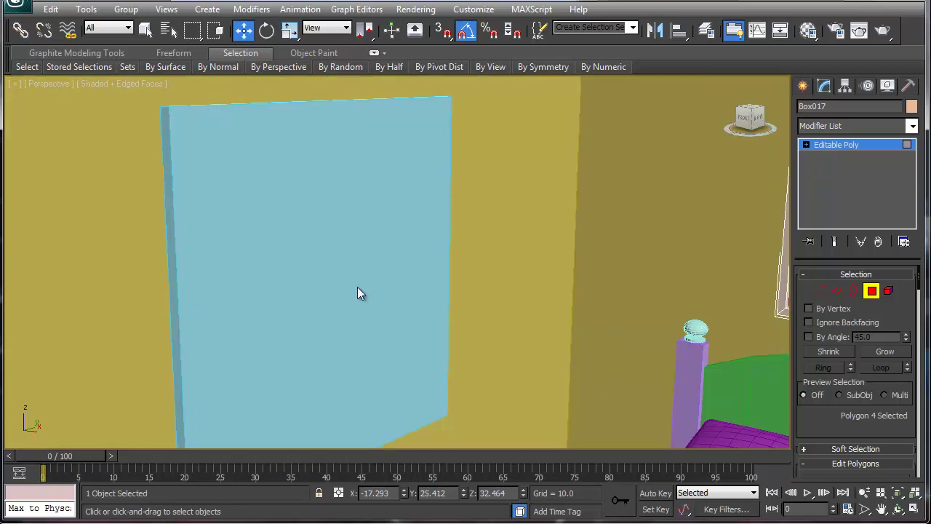
key(ctrl+d)
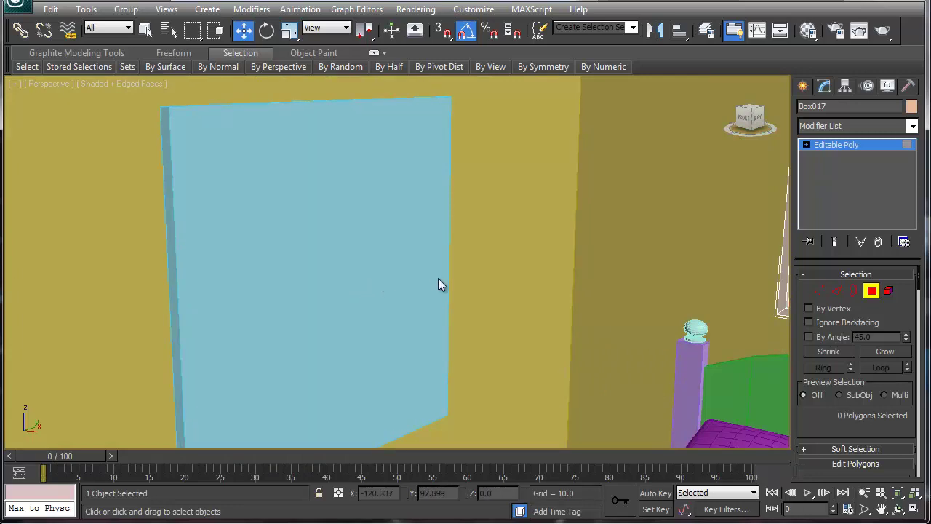
click(888, 293)
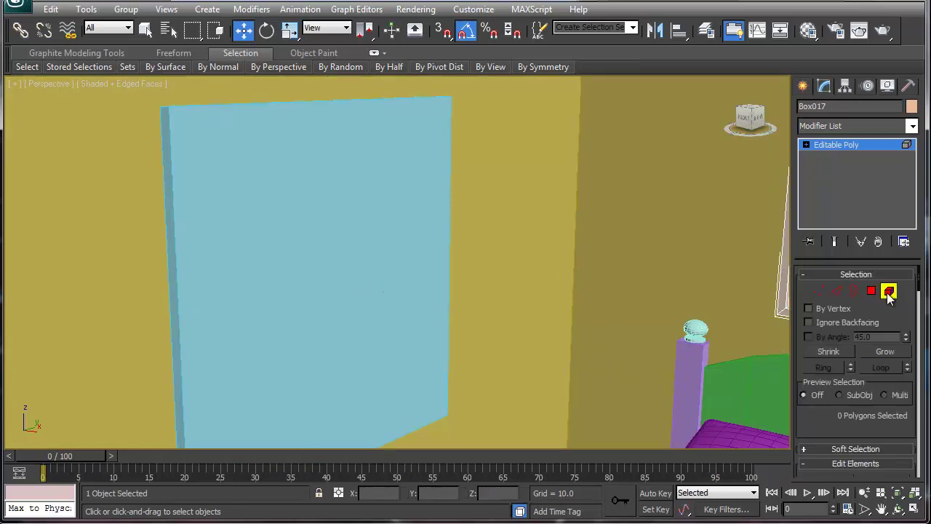
click(887, 292)
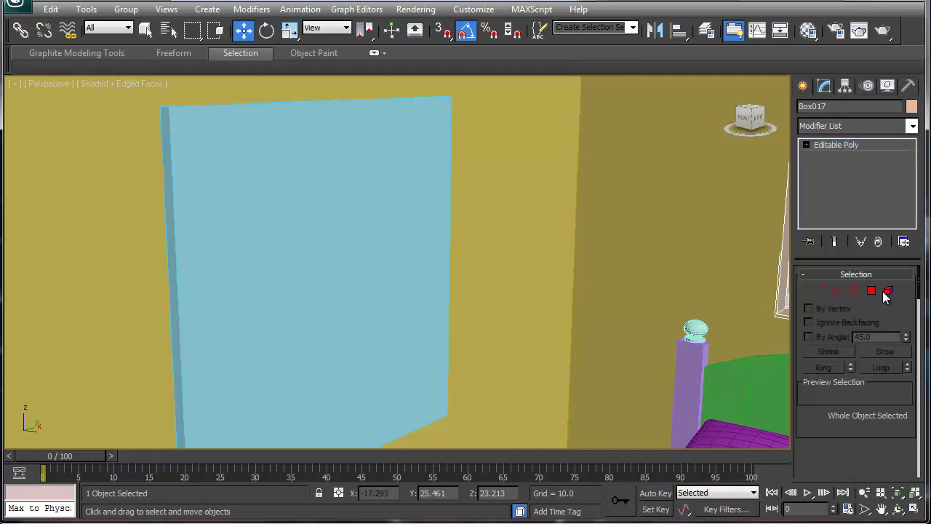
- Set the light-blue window panel on the side wall to 2 height segments and convert it to an Editable Poly
click(313, 296)
scroll(312, 296, down, 5)
scroll(310, 296, up, 6)
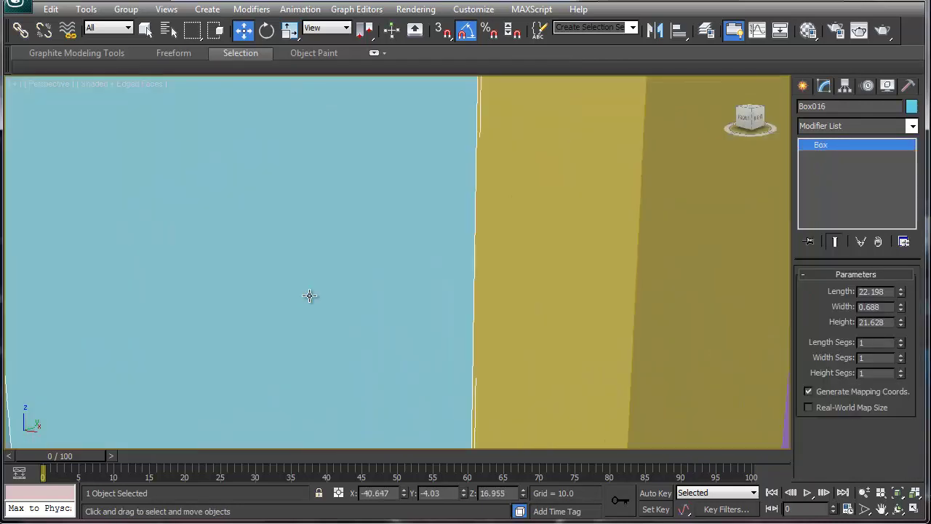
scroll(310, 296, down, 4)
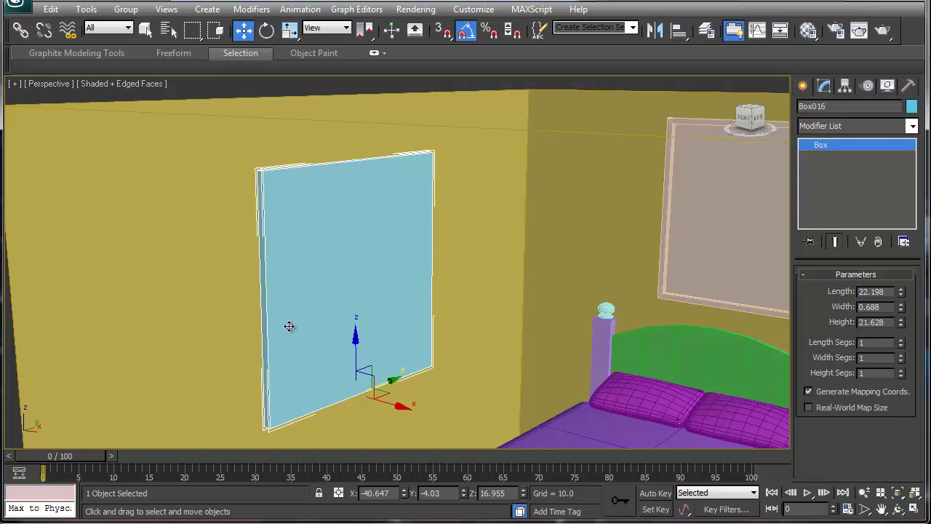
click(901, 369)
right_click(820, 144)
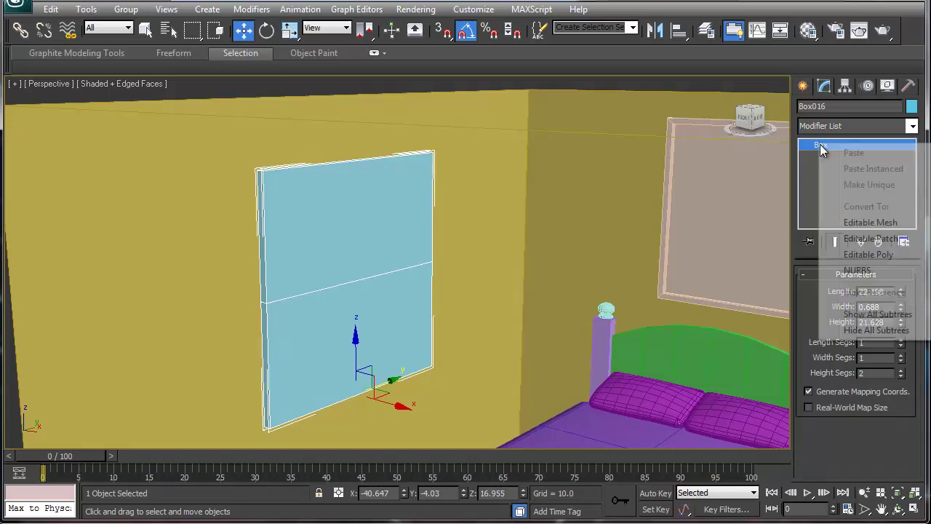
click(869, 254)
- Move the window panel's middle row of vertices down to Z 17.845, just above its lower edge
click(818, 291)
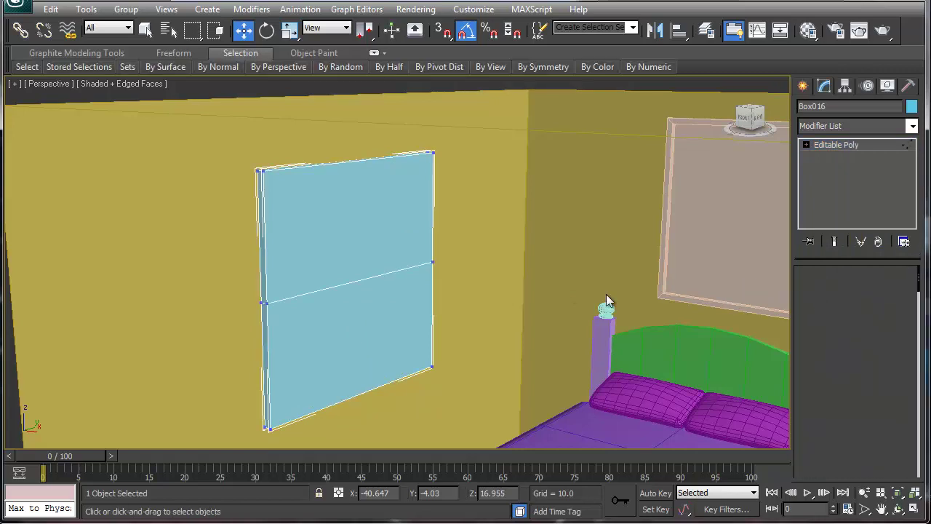
drag(494, 320, 495, 320)
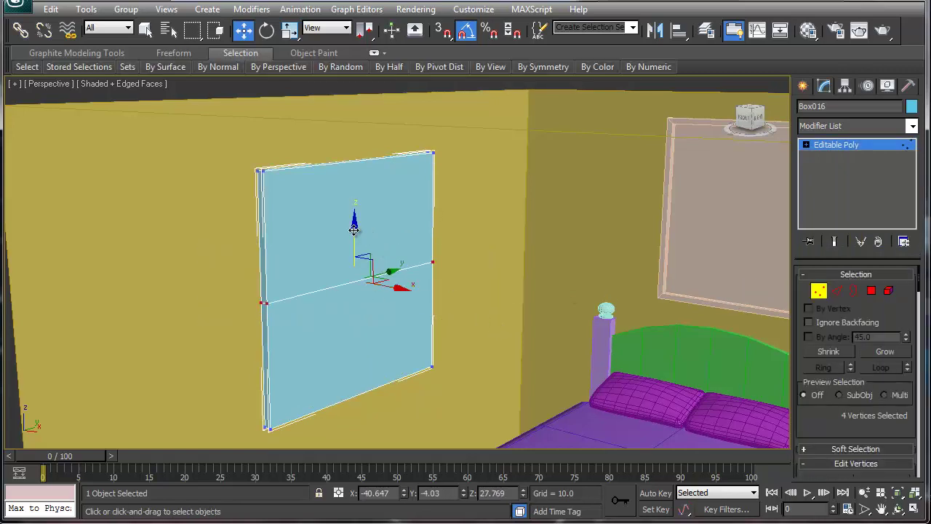
drag(355, 240, 357, 337)
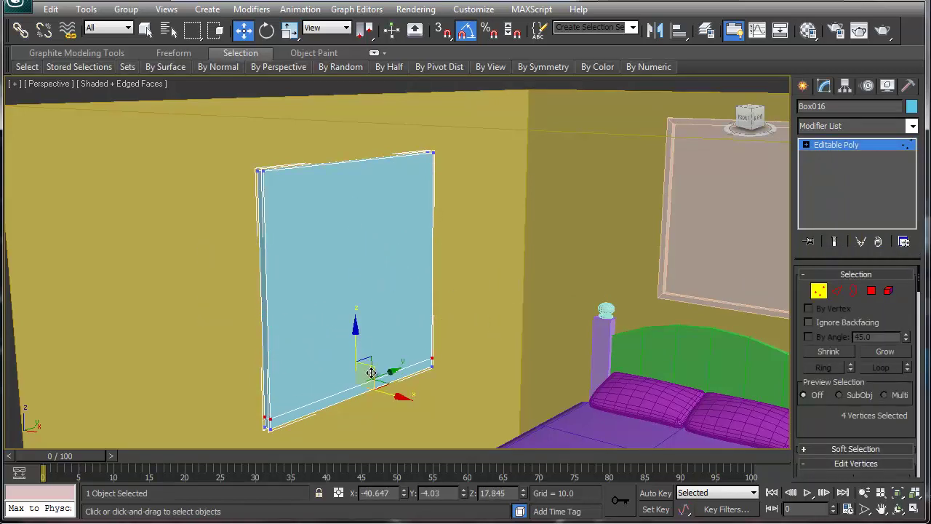
click(819, 290)
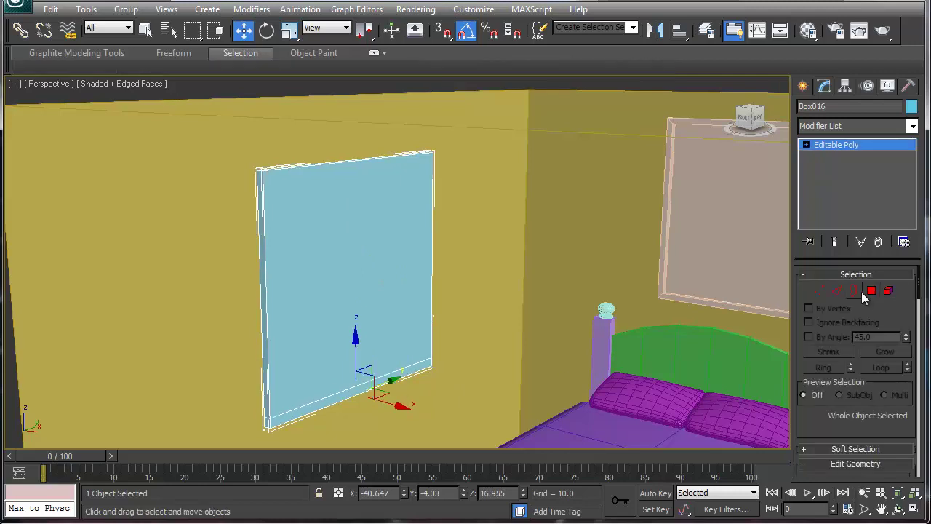
- Extrude the narrow front polygon along the window's lower edge slightly outward to form a sill
click(859, 291)
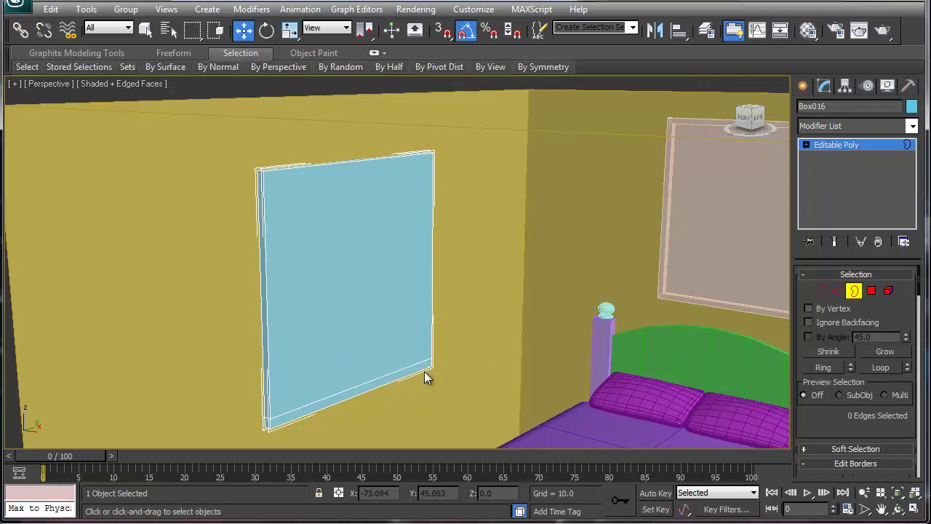
click(853, 292)
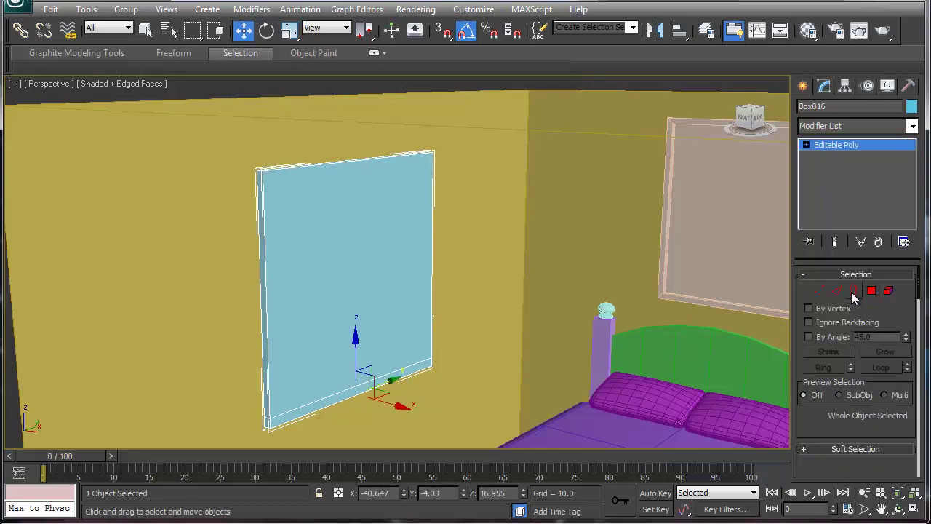
click(872, 290)
click(406, 371)
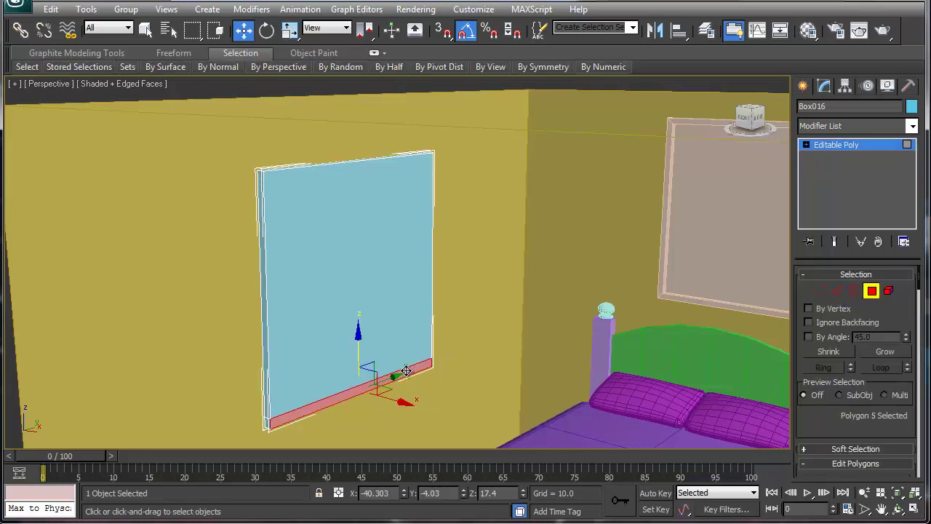
right_click(406, 371)
click(373, 410)
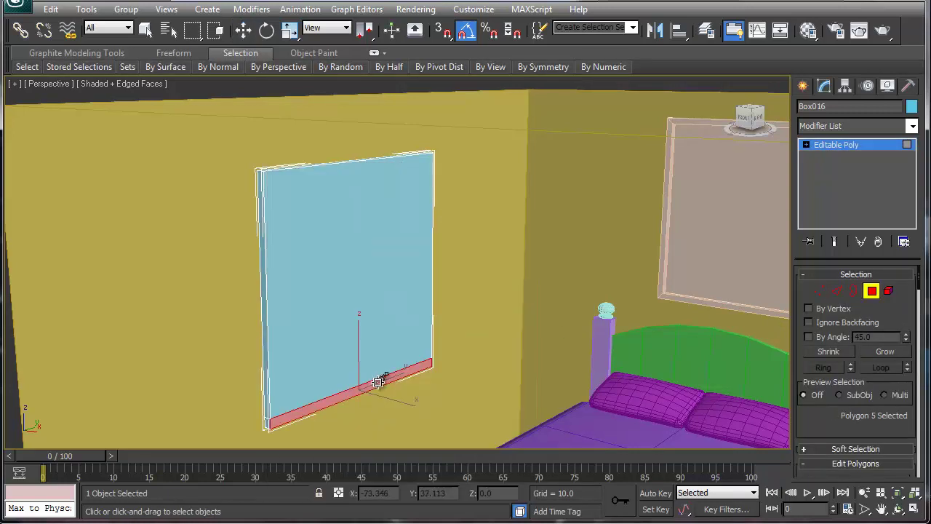
drag(378, 379, 379, 378)
key(w)
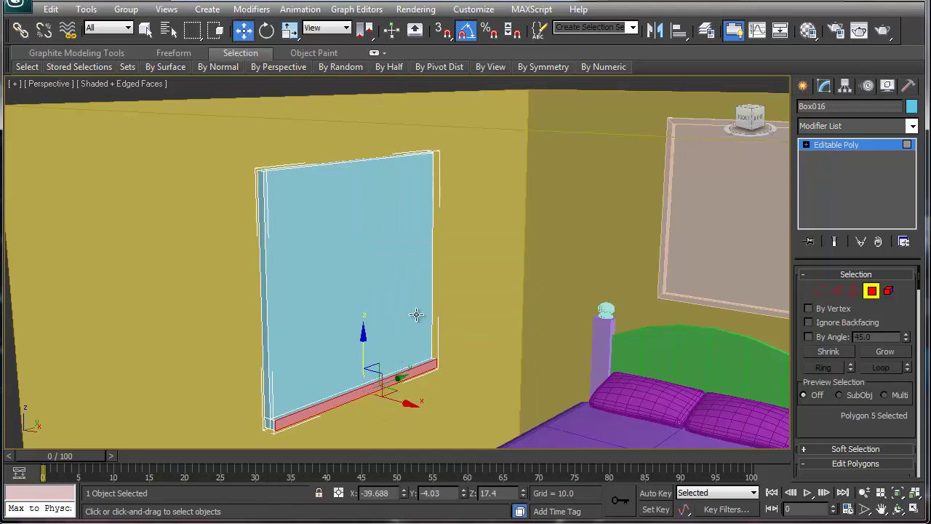
- Select the four small end polygons on both sides of the window sill and extrude them slightly outward
click(272, 426)
ctrl+click(272, 424)
alt+middle_drag(272, 424, 223, 297)
alt+middle_drag(356, 339, 371, 342)
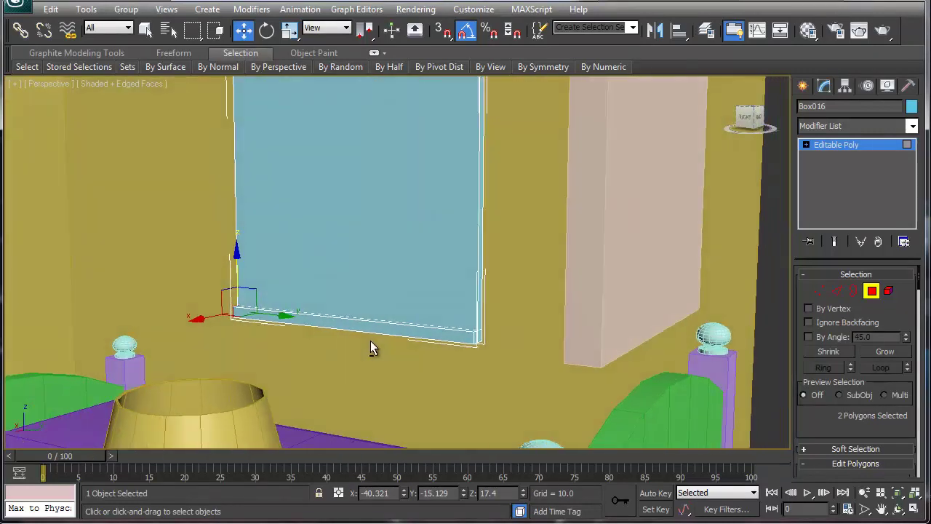
ctrl+click(480, 337)
ctrl+click(478, 338)
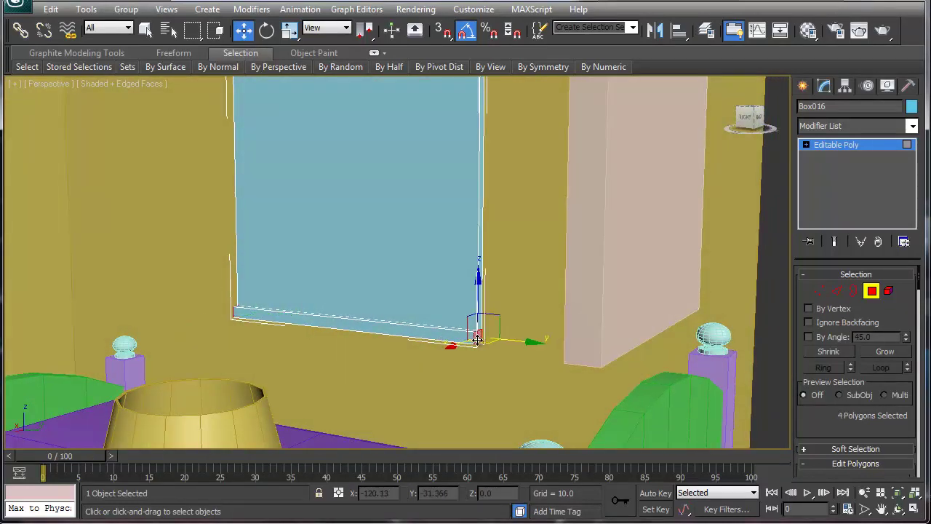
right_click(477, 338)
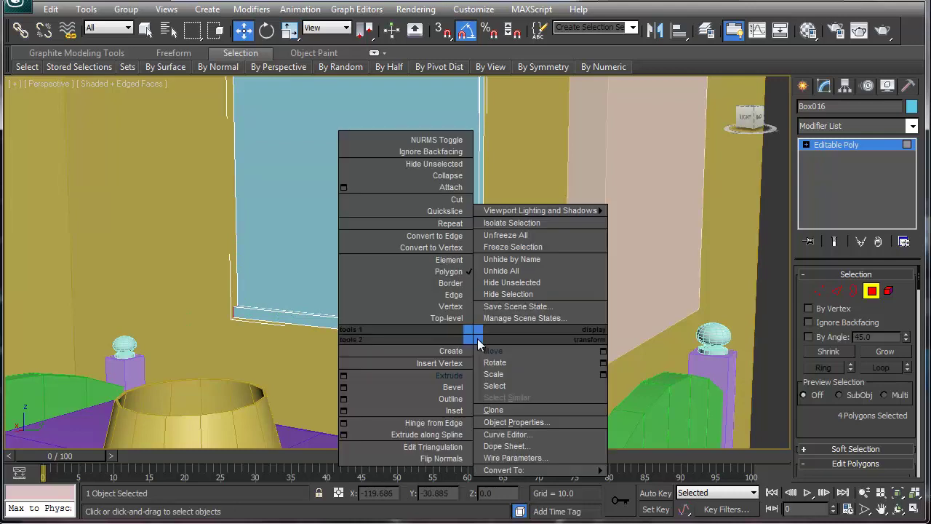
click(457, 364)
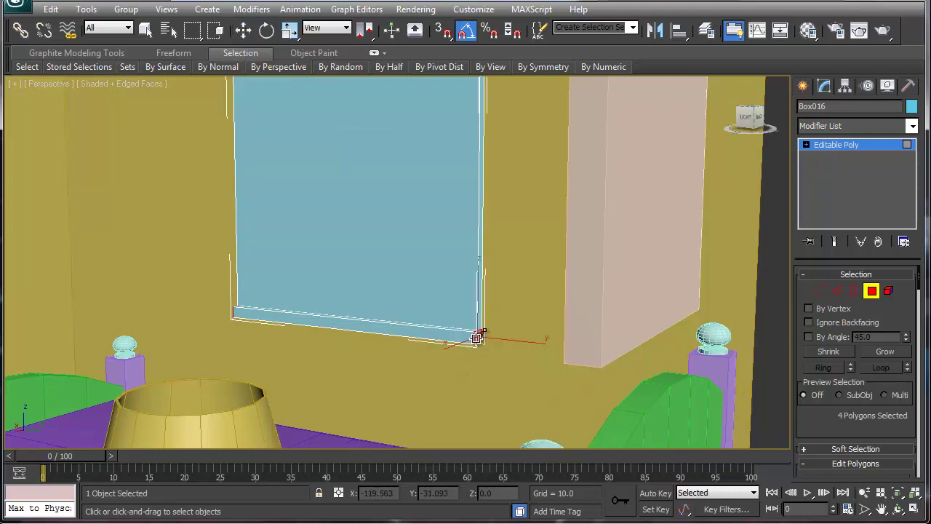
drag(478, 338, 478, 332)
key(w)
- Select the window panel's large front polygon and inset it slightly to outline a narrow frame
alt+middle_drag(363, 284, 406, 303)
click(402, 302)
right_click(402, 302)
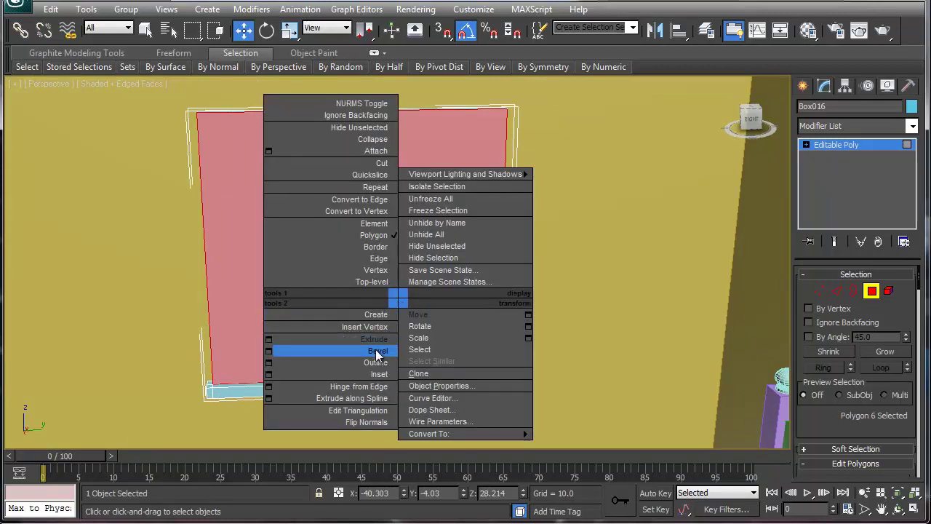
click(379, 374)
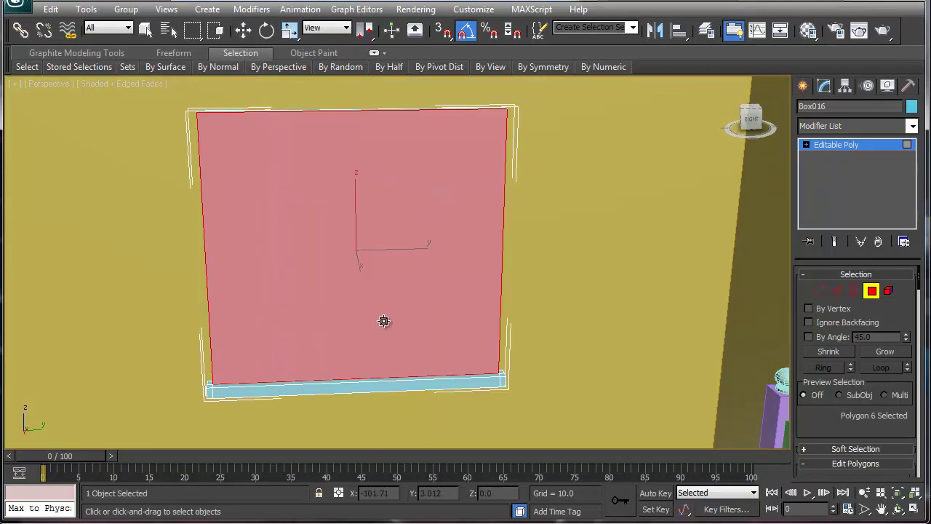
drag(383, 323, 385, 327)
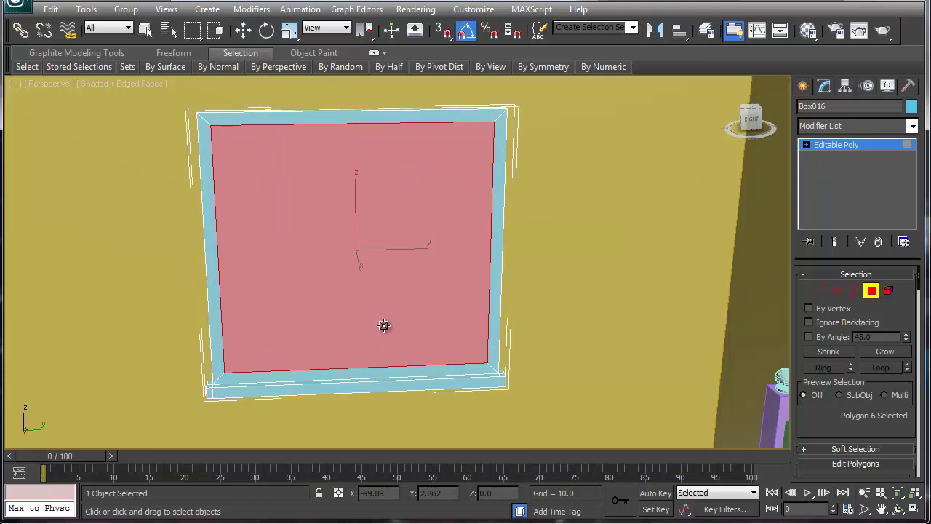
- Move the inset's lower edge down to Z 17.994, just above the window sill
key(w)
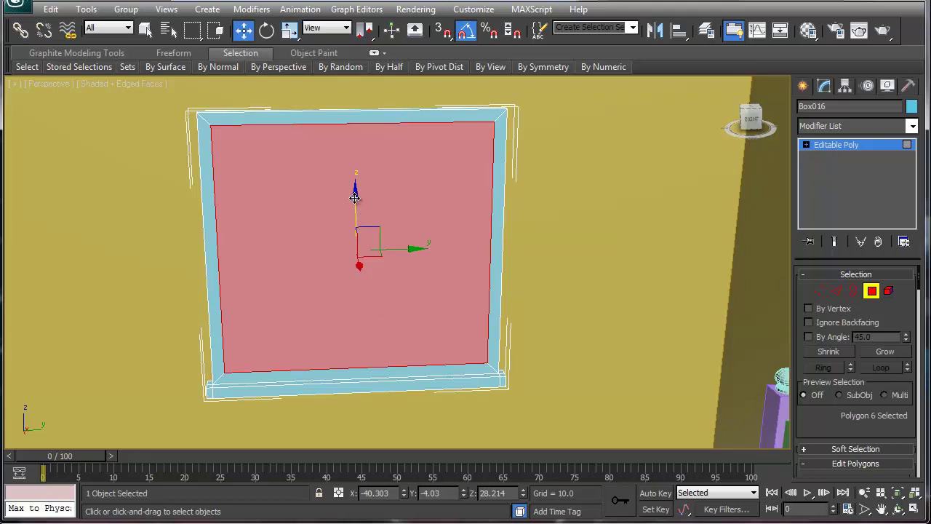
click(836, 293)
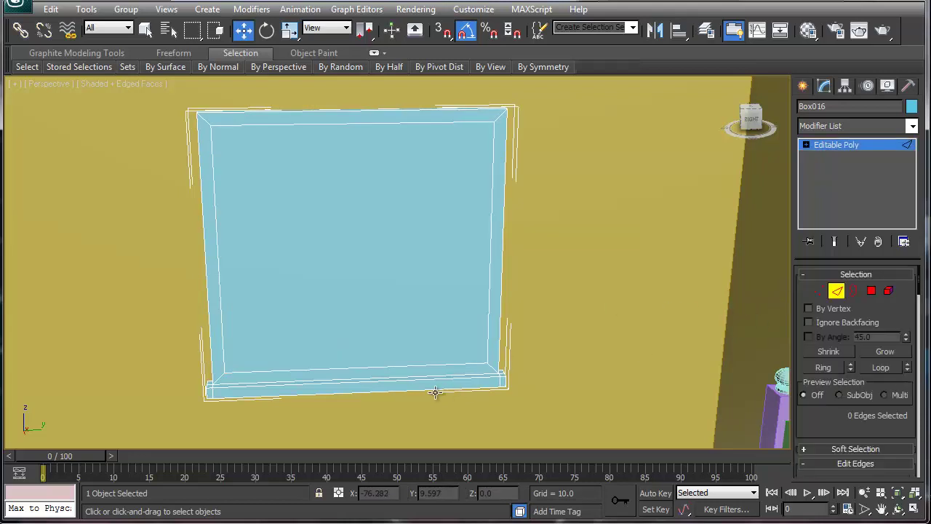
click(369, 366)
mouse_move(358, 317)
mouse_down()
mouse_move(357, 329)
mouse_move(350, 309)
mouse_up()
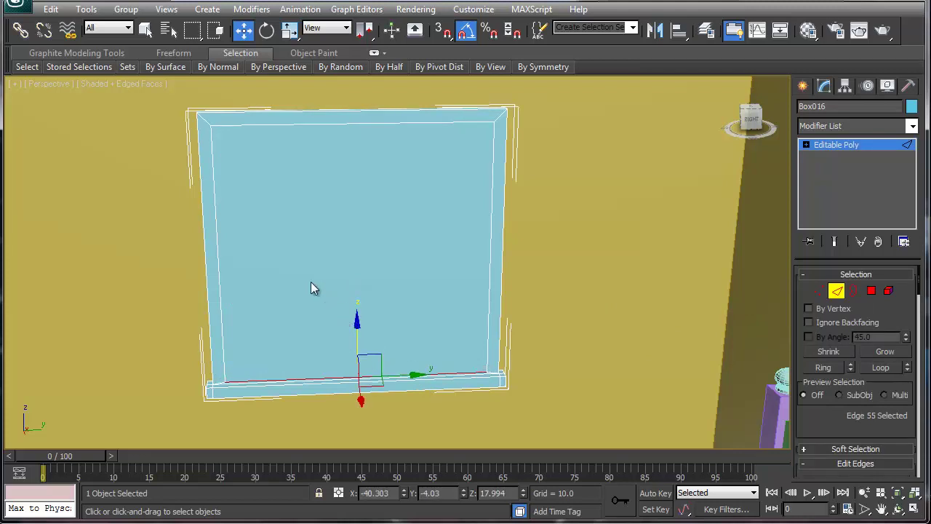
- Select the inner pane polygon and extrude it slightly inward so that it sits recessed in the frame
click(871, 290)
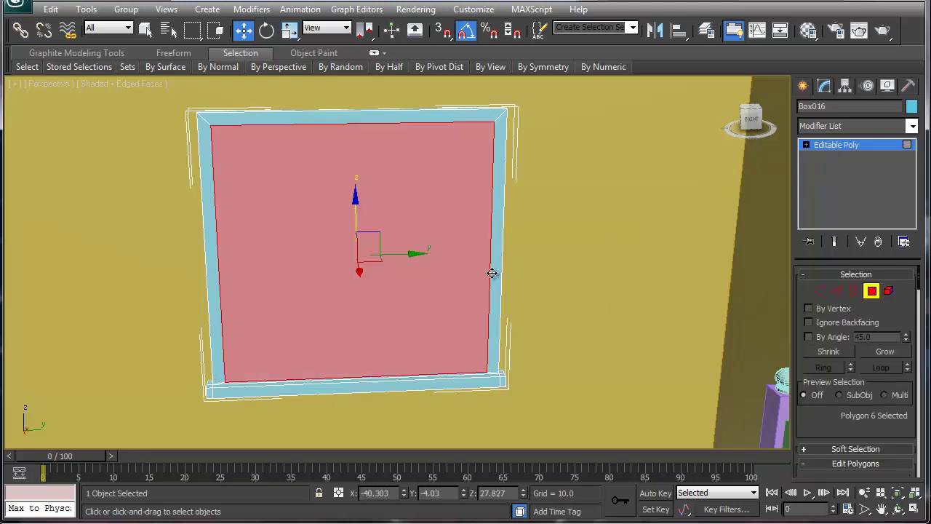
right_click(368, 255)
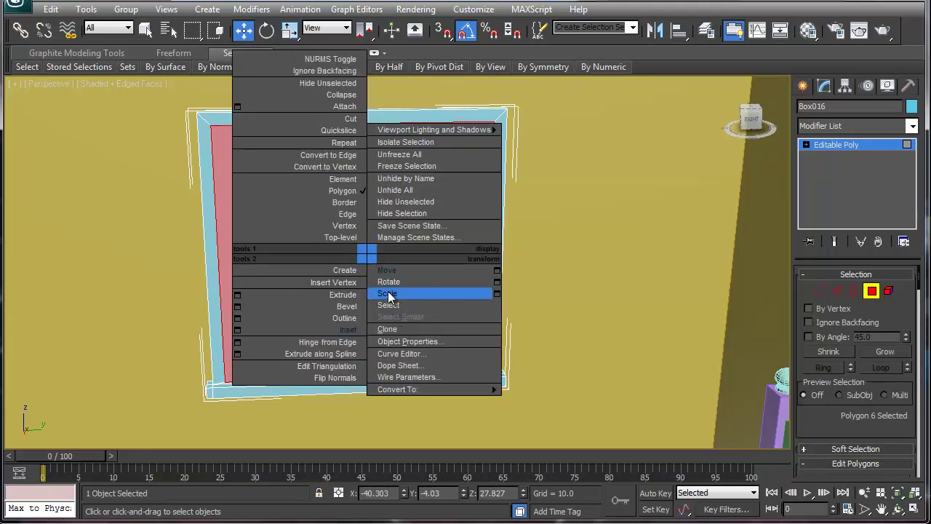
click(386, 293)
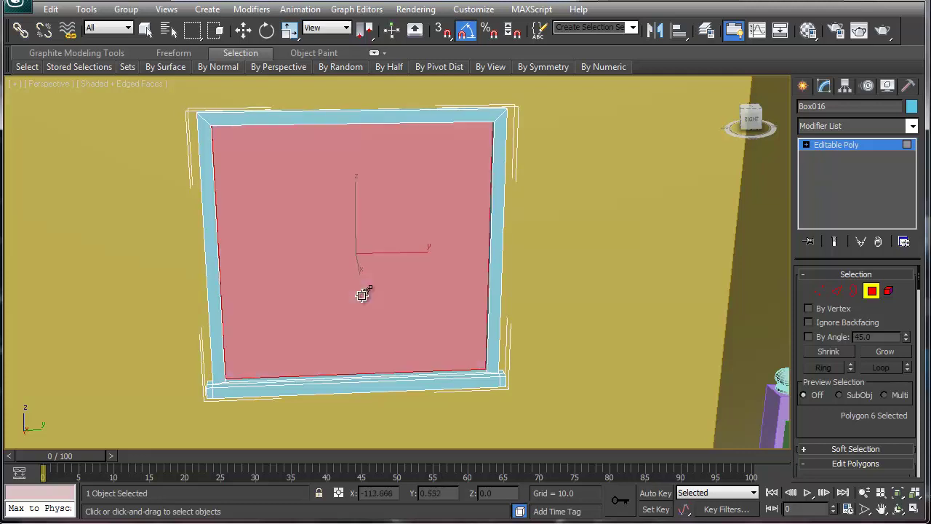
- Clone the recessed pane polygon a short distance outward along X to X -40.391 as a separate object
key(w)
alt+middle_drag(334, 302, 389, 295)
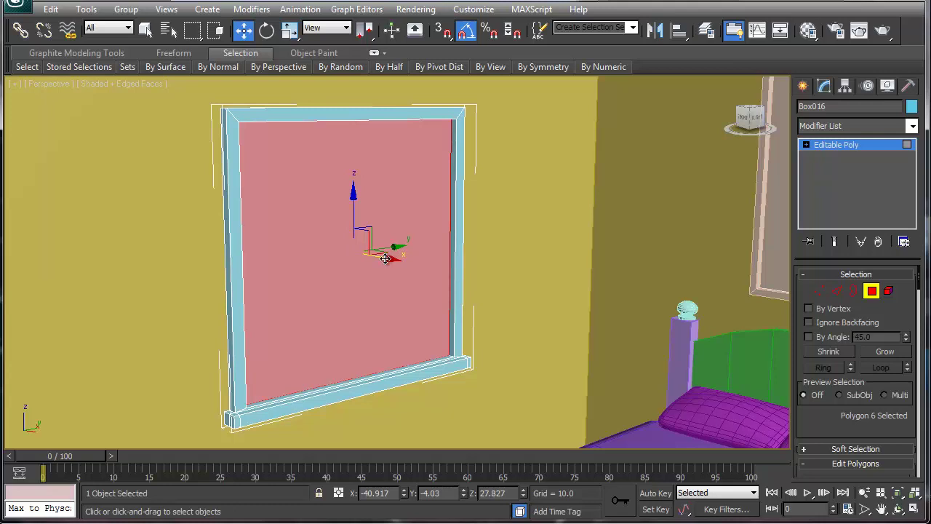
shift+drag(385, 258, 393, 263)
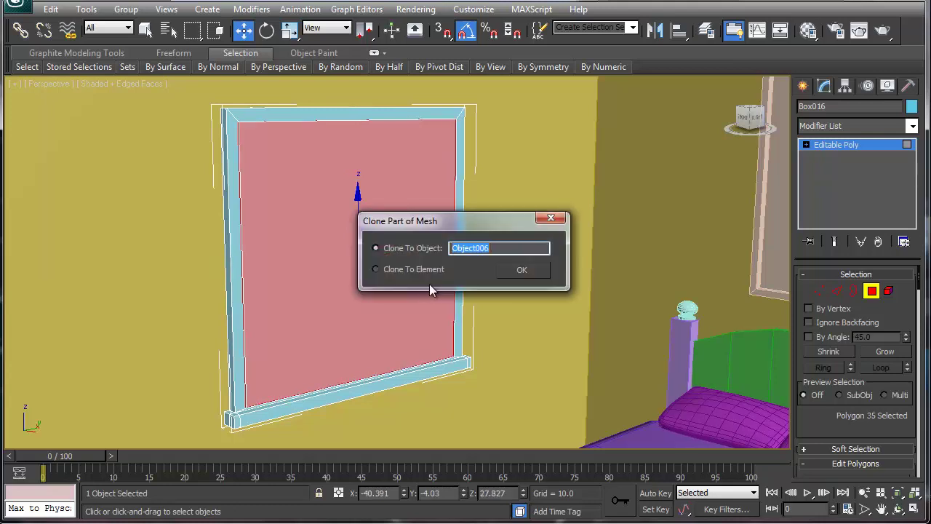
click(523, 270)
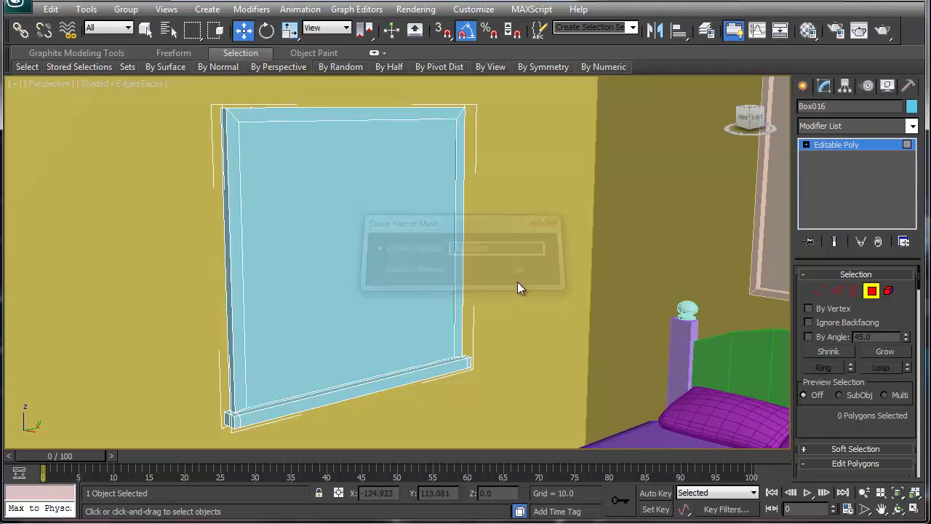
- Select the cloned pane object and raise its bottom edge to Z 27.361, about halfway up the window
click(821, 292)
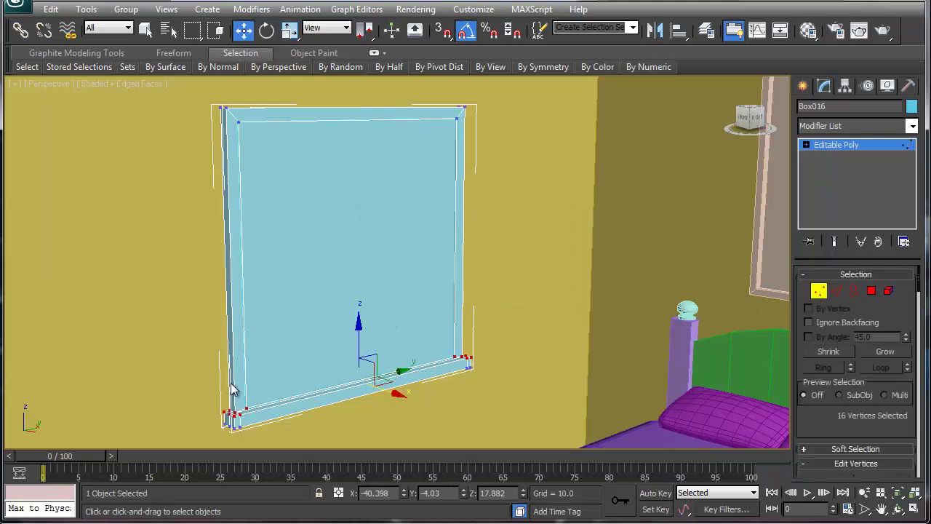
click(818, 291)
click(386, 262)
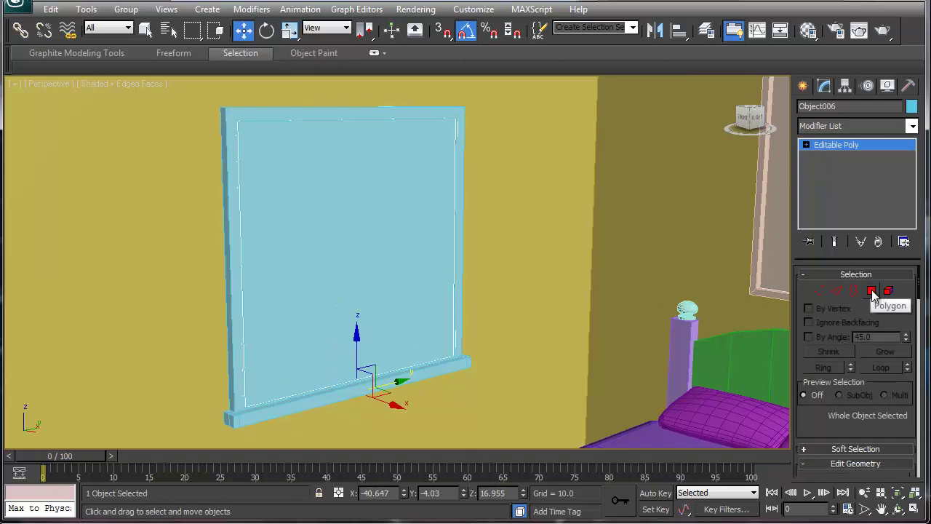
click(873, 291)
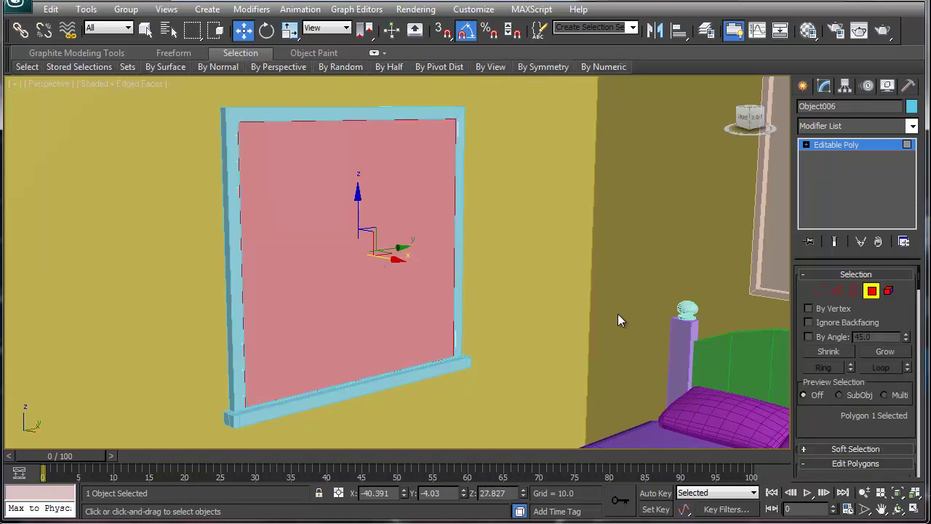
click(836, 291)
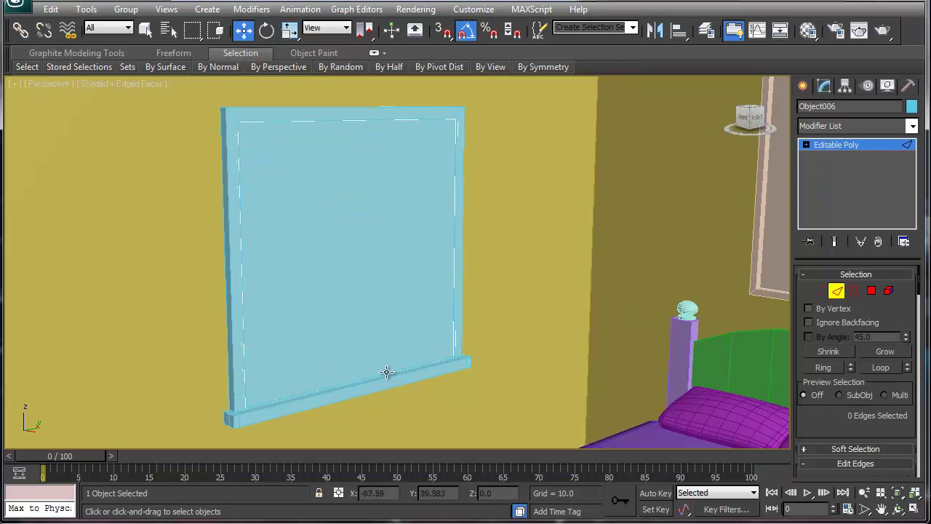
click(378, 368)
mouse_move(357, 337)
shift+mouse_down()
mouse_move(357, 201)
mouse_move(356, 216)
shift+mouse_up()
alt+middle_drag(397, 222, 510, 278)
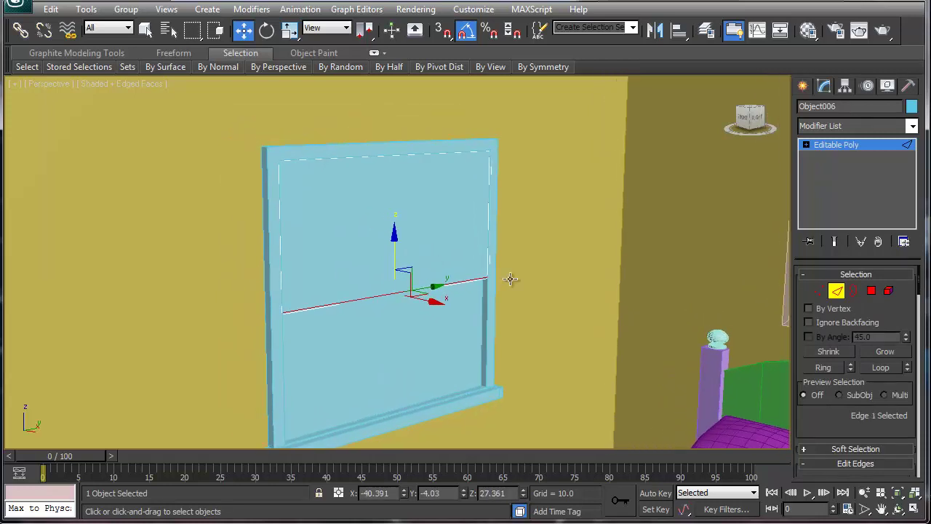
- Connect the cloned pane's top and bottom edges with 2 segments, pinch 79 and slide 0
ctrl+click(427, 154)
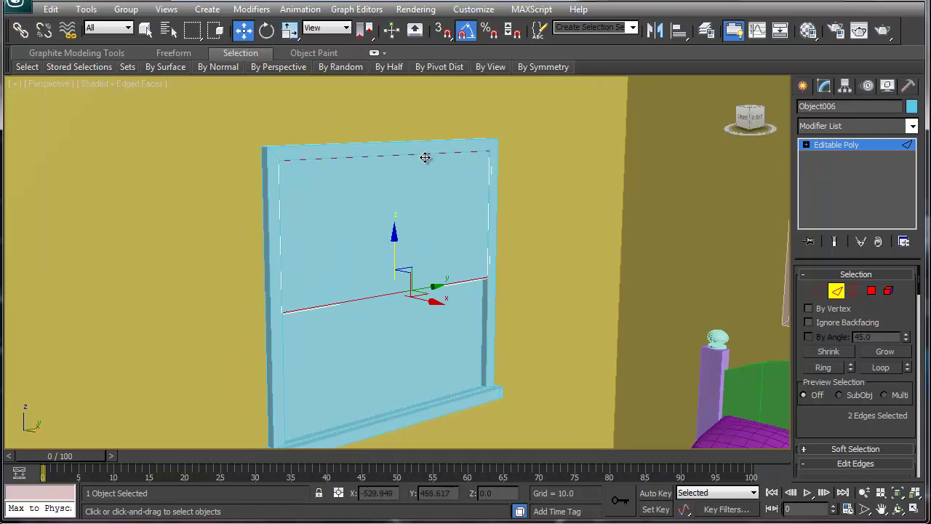
right_click(425, 157)
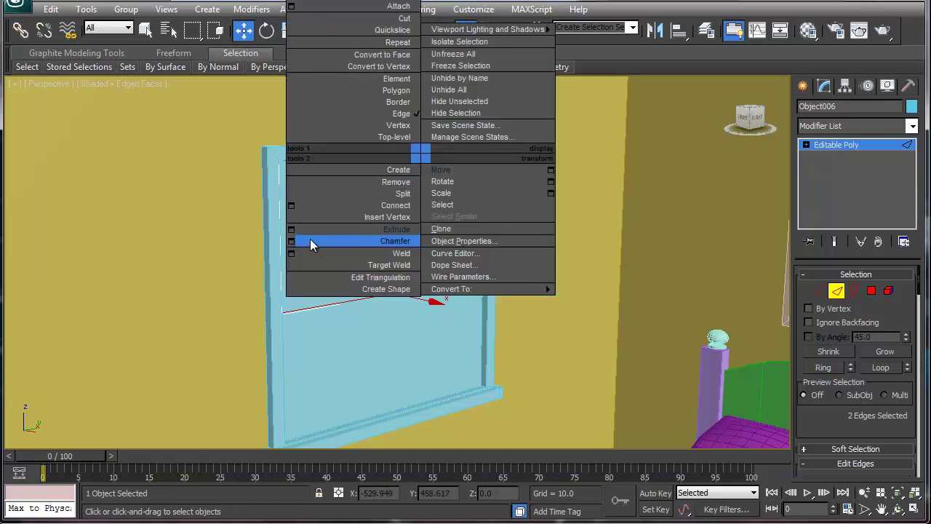
click(291, 206)
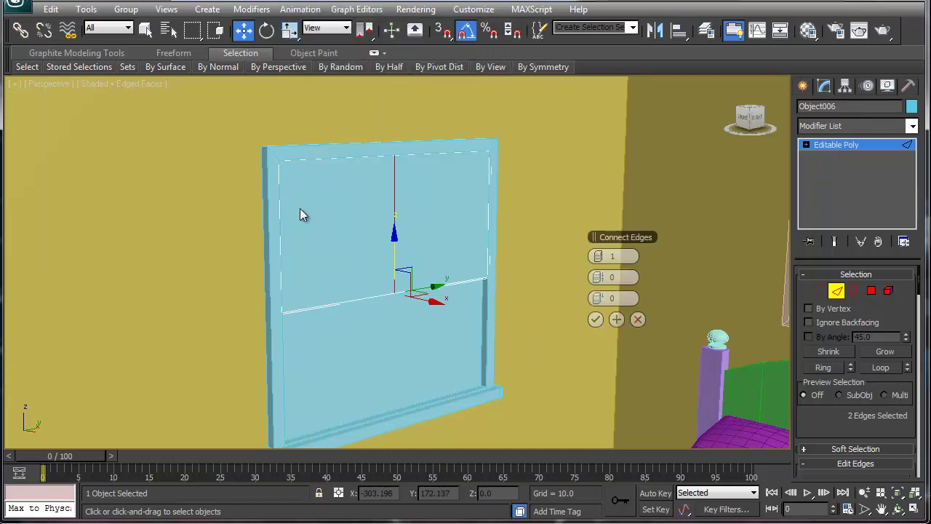
click(603, 256)
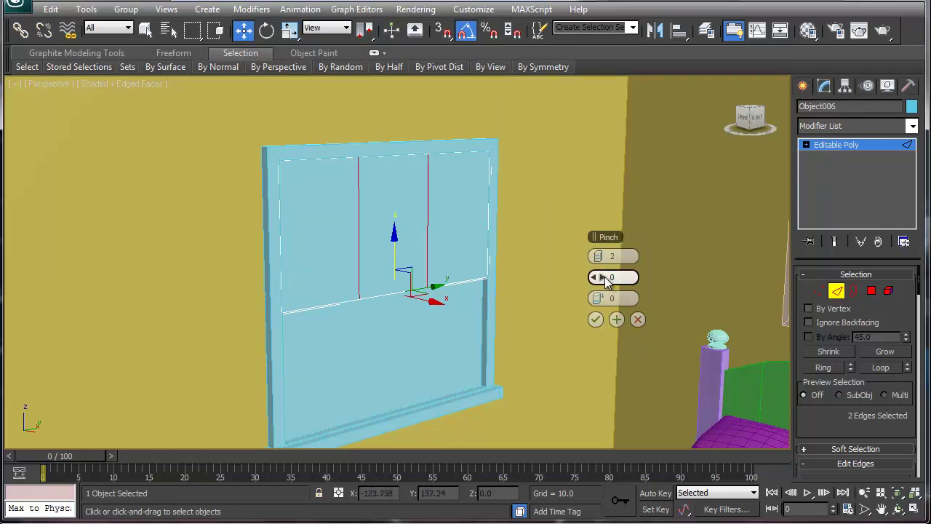
drag(604, 277, 695, 284)
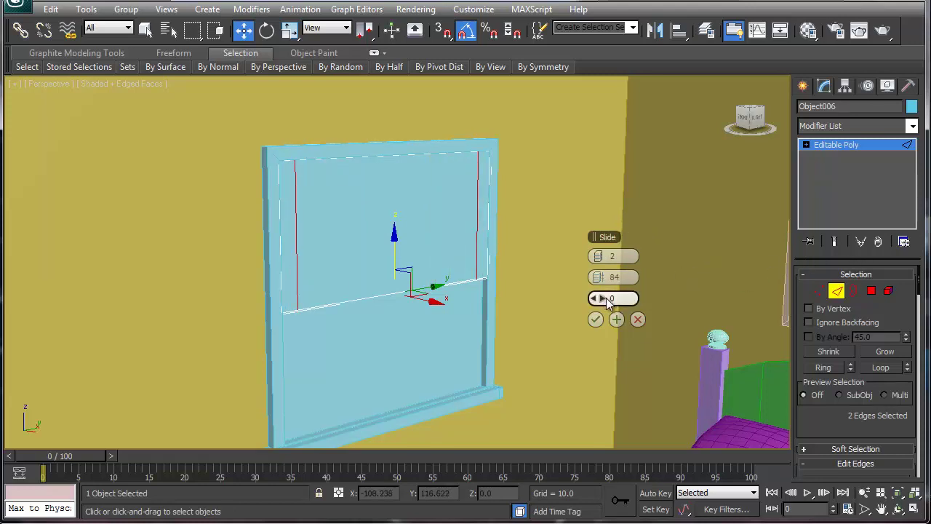
mouse_move(606, 298)
mouse_down()
mouse_move(598, 298)
mouse_move(615, 298)
mouse_up()
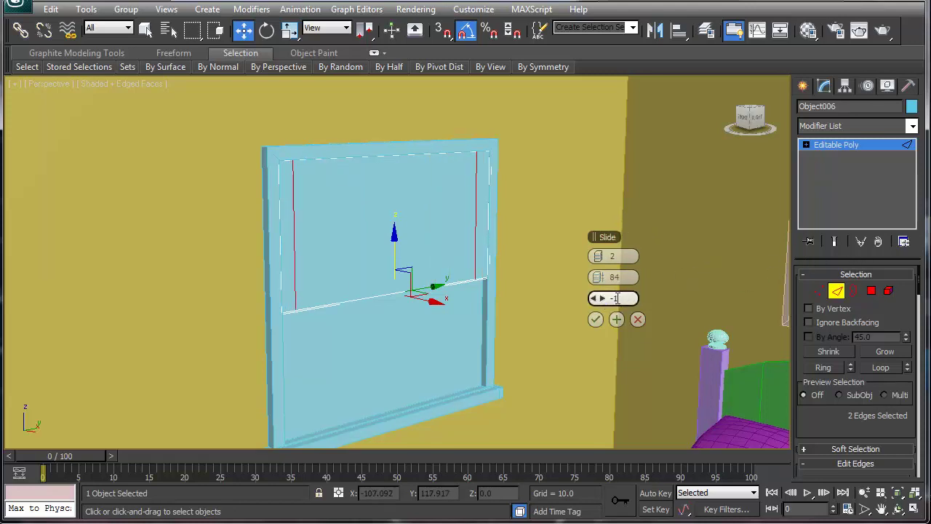
text(0)
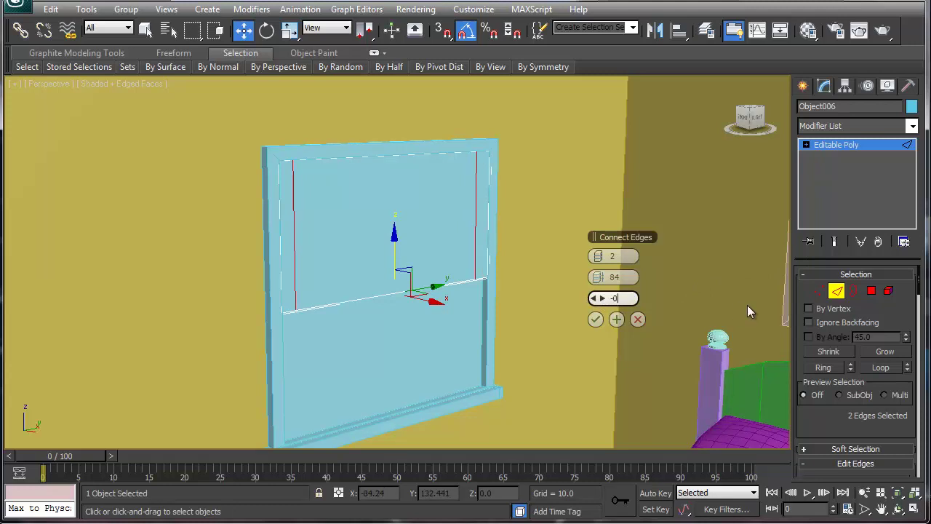
click(617, 321)
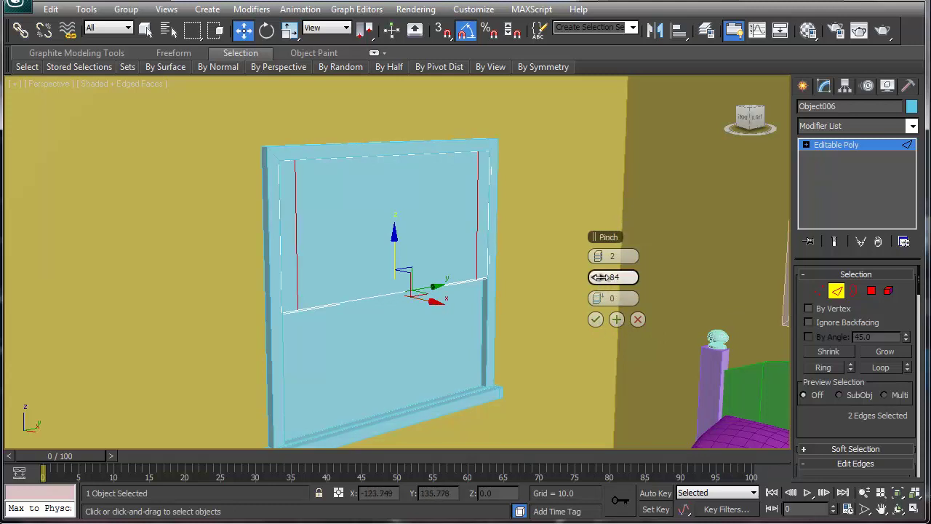
drag(598, 278, 578, 270)
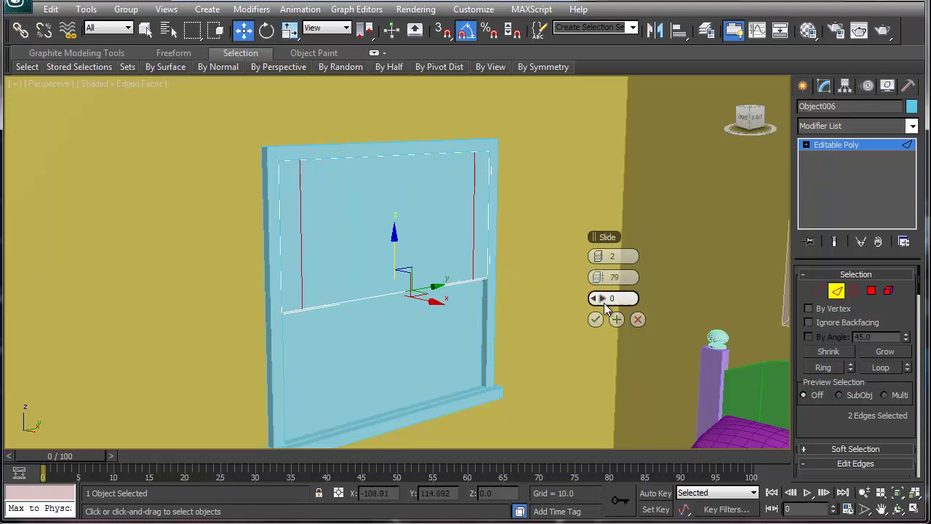
click(596, 320)
- Connect the middle sections of the pane's top and bottom edges with 2 segments and pinch -68
click(405, 294)
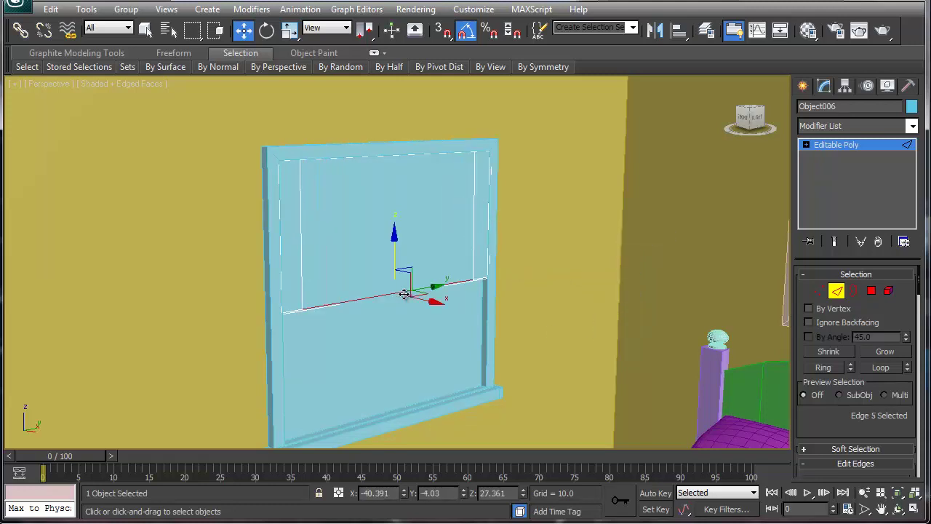
ctrl+click(394, 156)
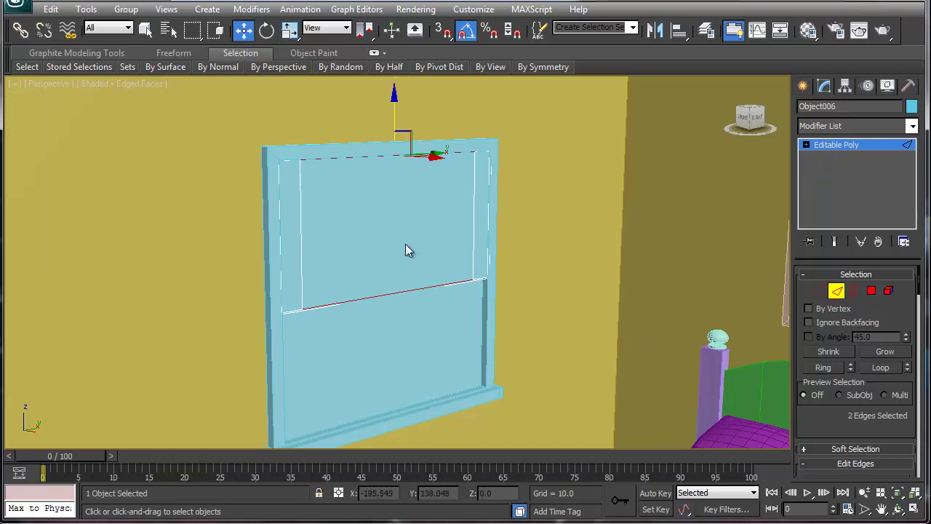
right_click(378, 307)
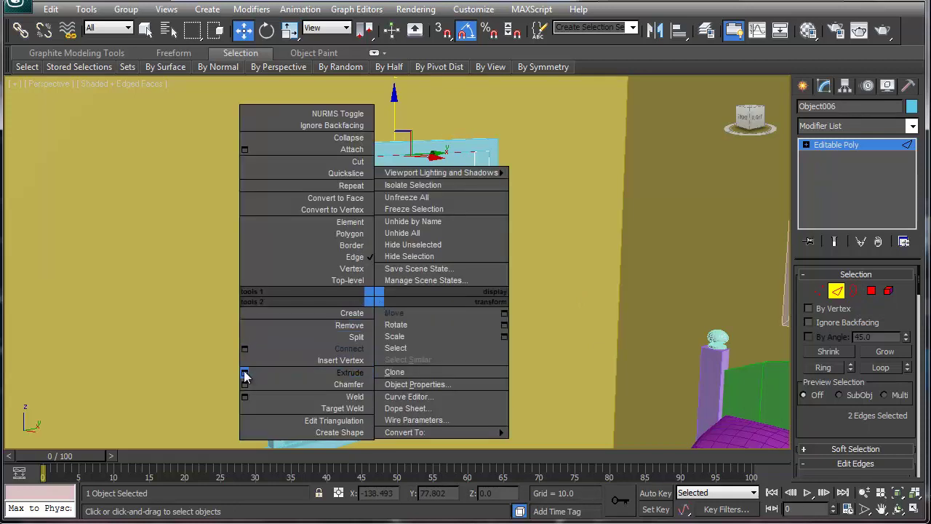
click(244, 349)
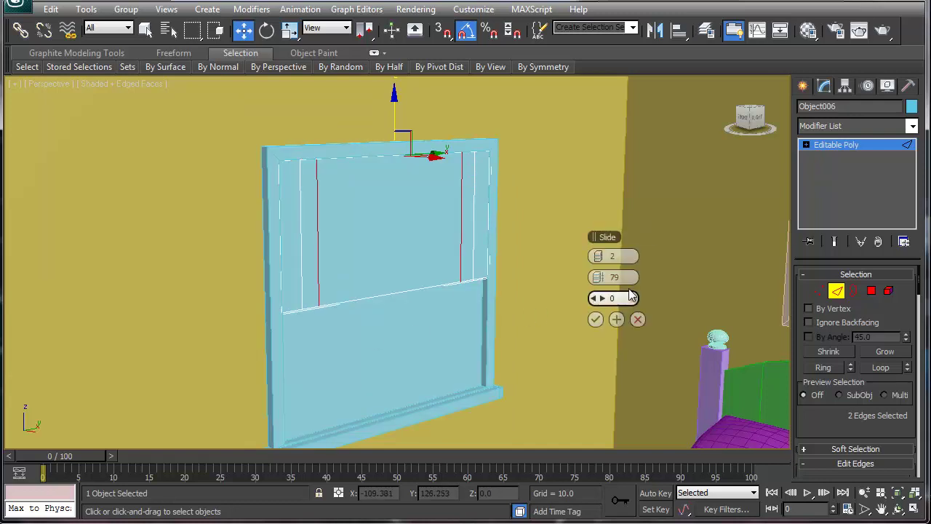
drag(603, 277, 167, 291)
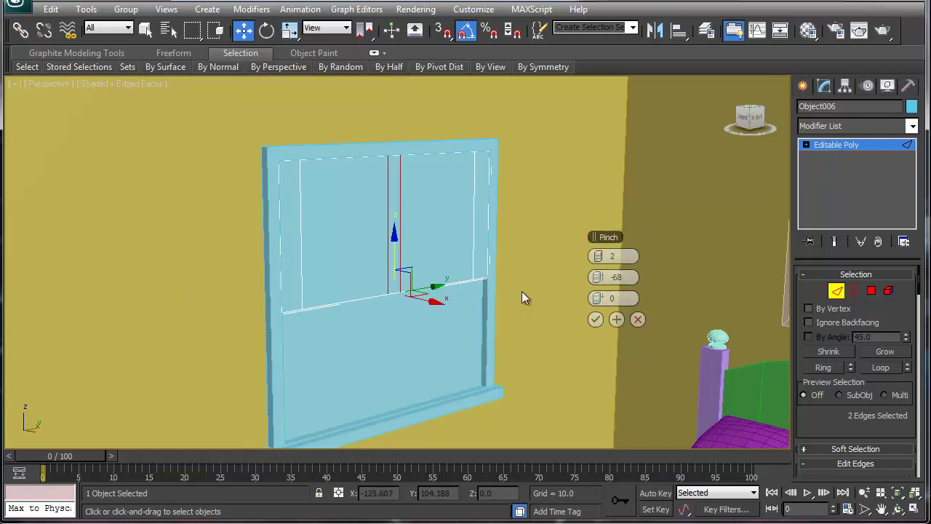
click(596, 320)
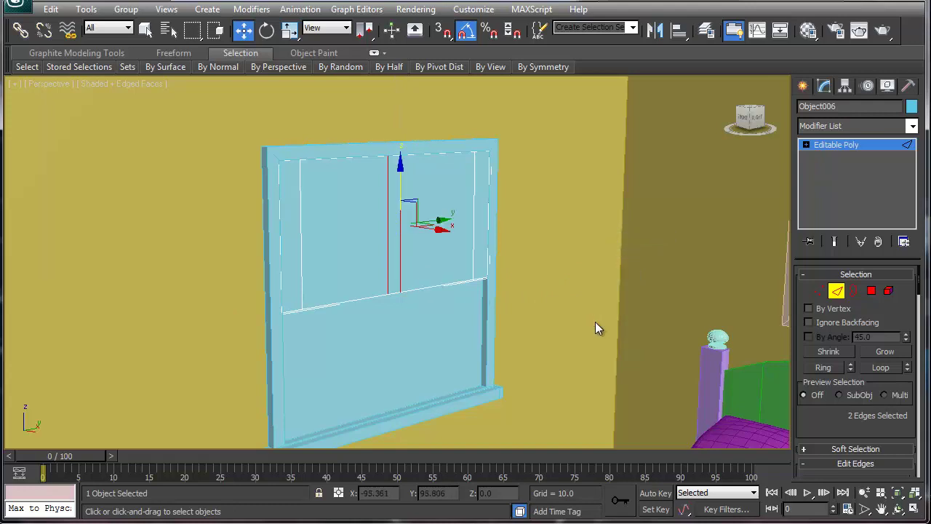
- Connect the upper pane's vertical edges with 2 segments, pinch 82 and slide 0
click(400, 245)
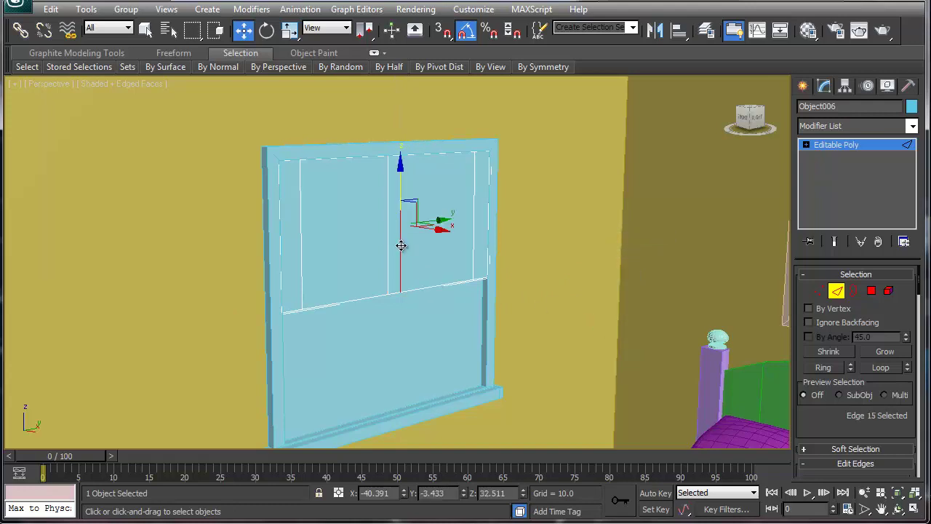
key(alt+r)
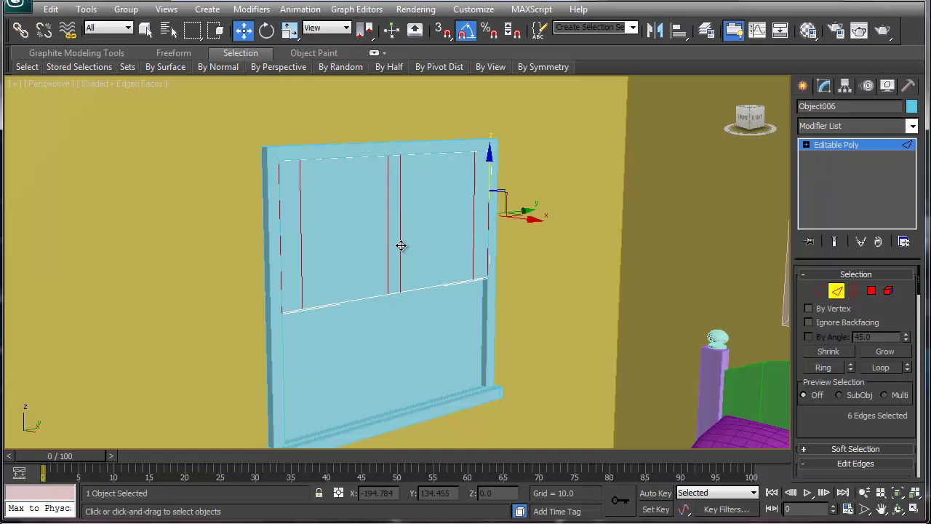
right_click(404, 252)
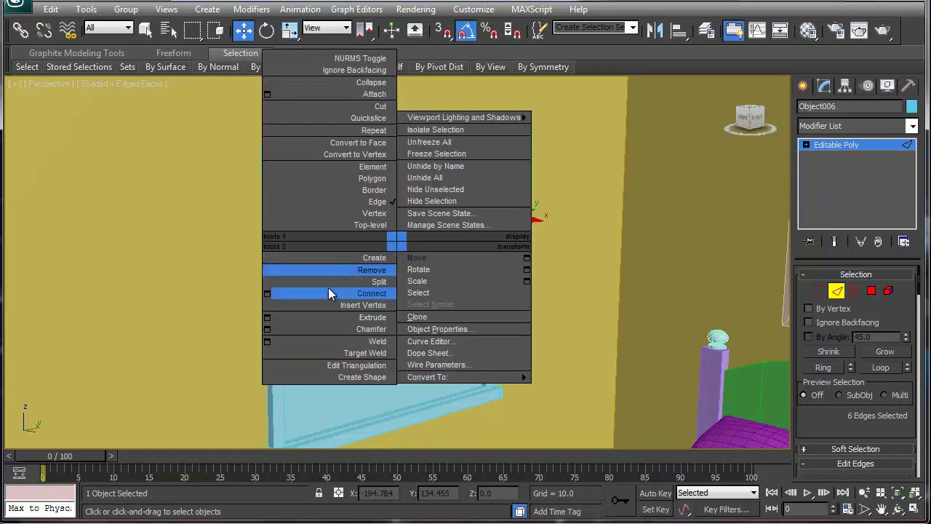
click(264, 295)
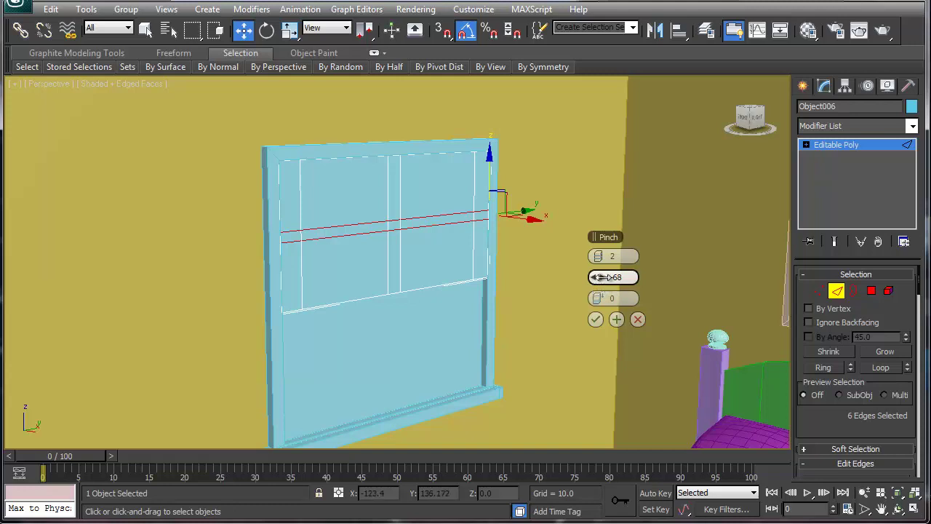
drag(602, 278, 547, 239)
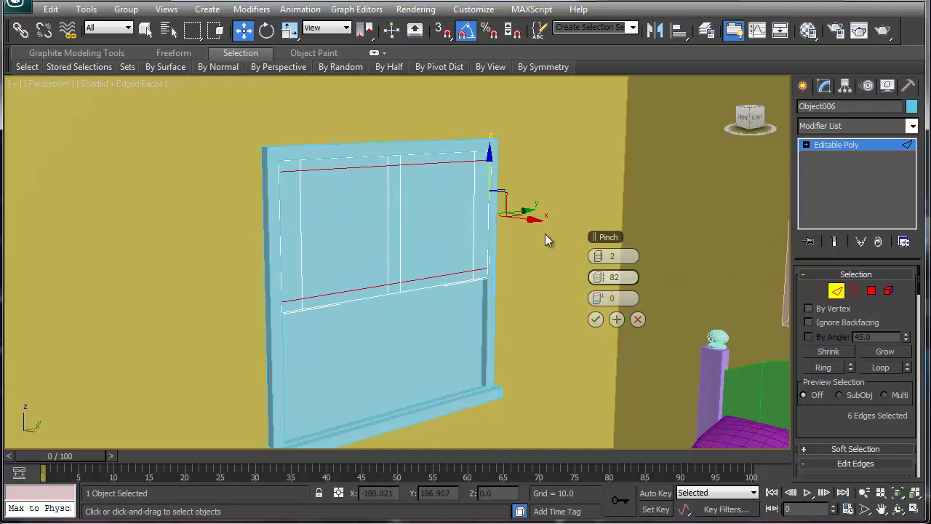
click(595, 319)
- Connect the middle sections of the upper pane's vertical edges with 2 segments, pinch -73 and slide 0
click(474, 226)
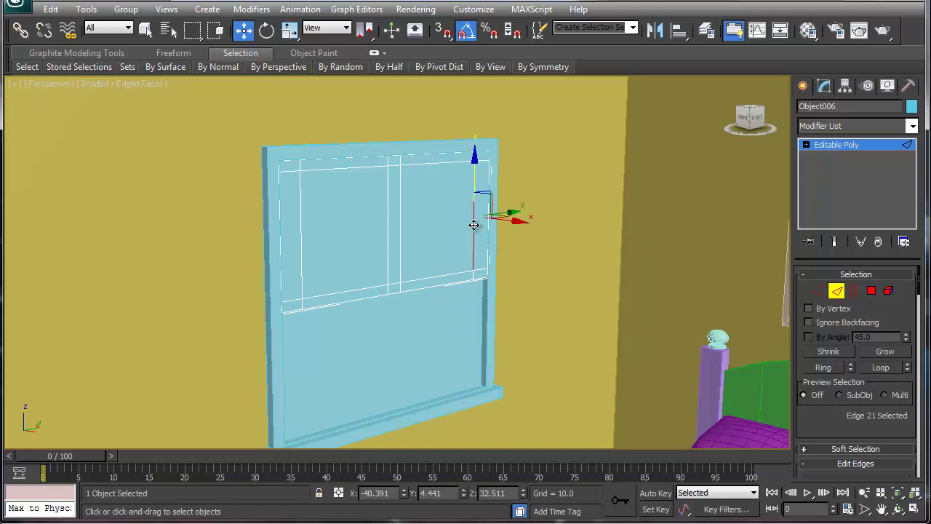
key(alt+r)
right_click(474, 226)
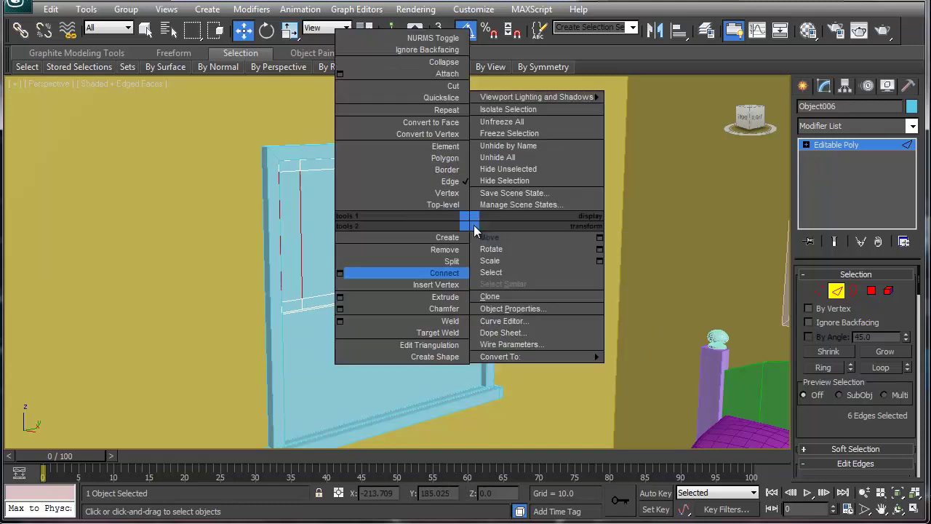
click(341, 278)
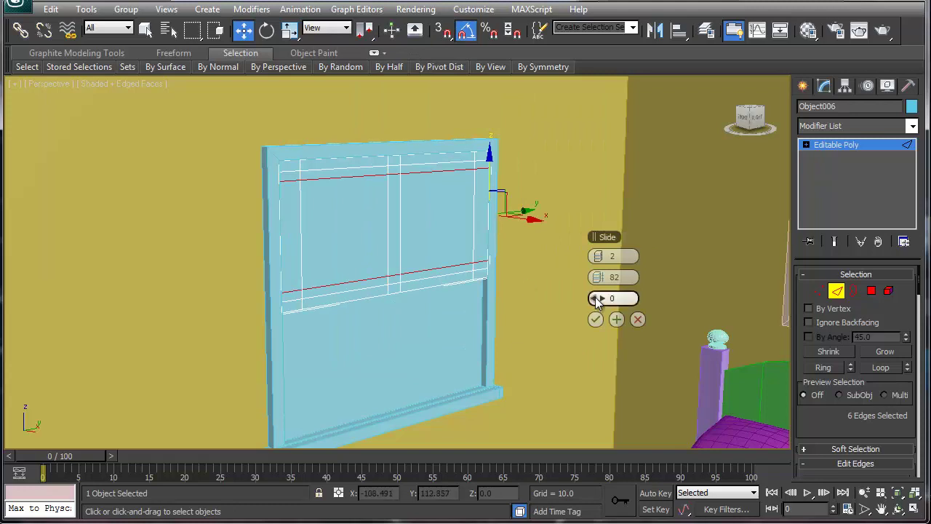
drag(598, 277, 147, 291)
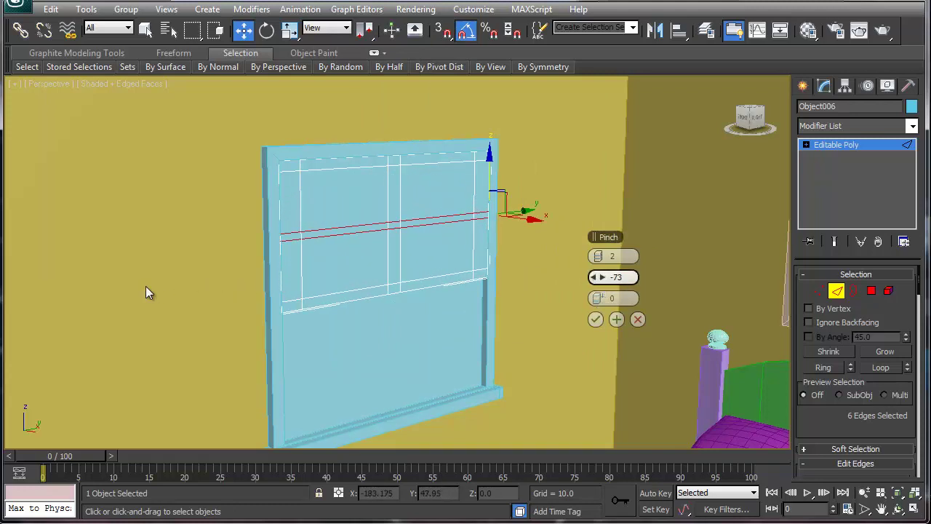
click(597, 318)
- Extrude all polygons of the upper sash except the four large panes a short distance outward to form its frame and crossbars
ctrl+click(821, 291)
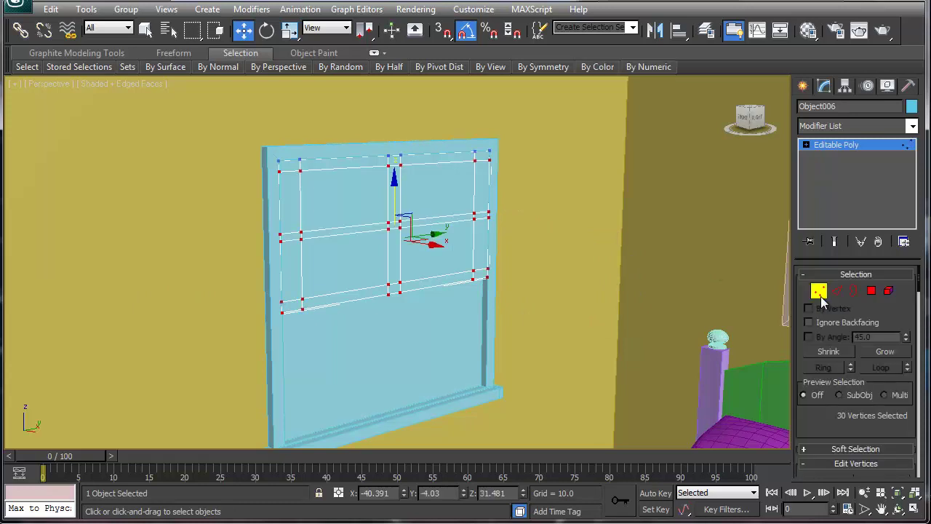
ctrl+click(872, 290)
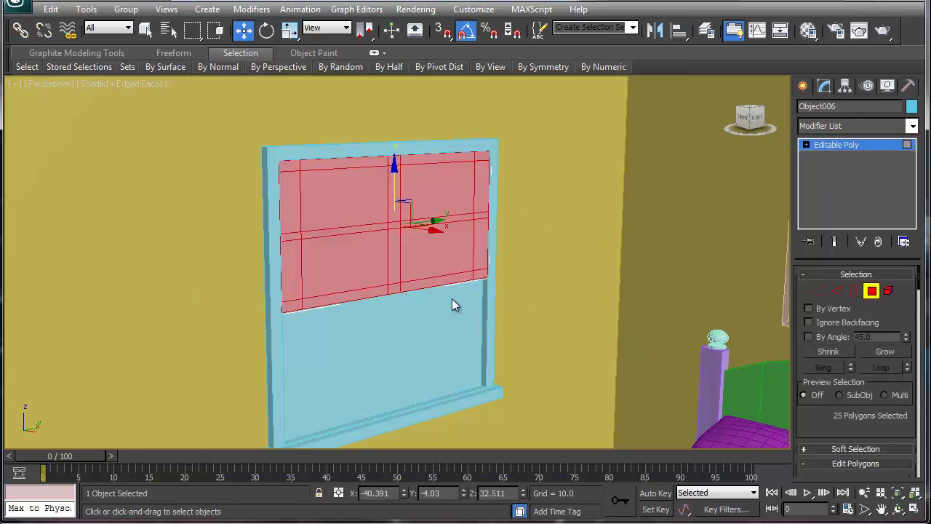
alt+click(441, 249)
alt+click(441, 181)
alt+click(337, 179)
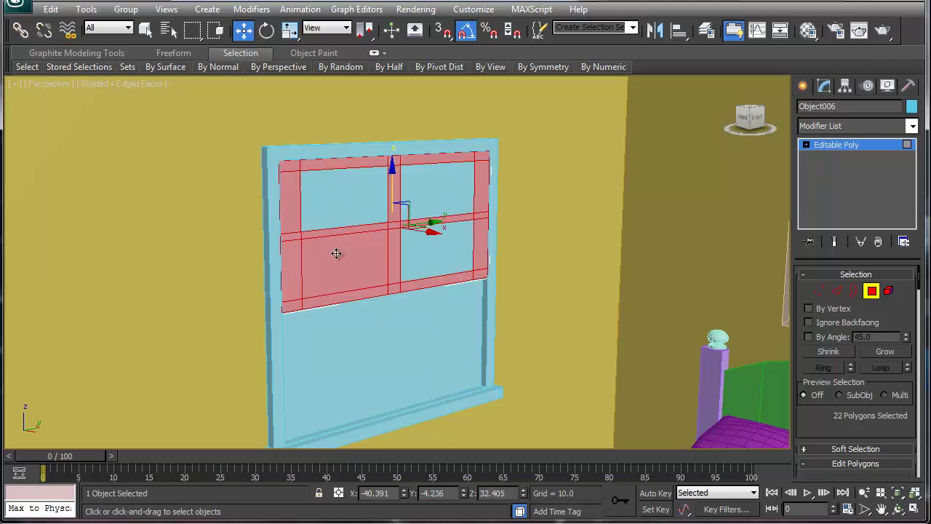
alt+click(336, 253)
right_click(333, 258)
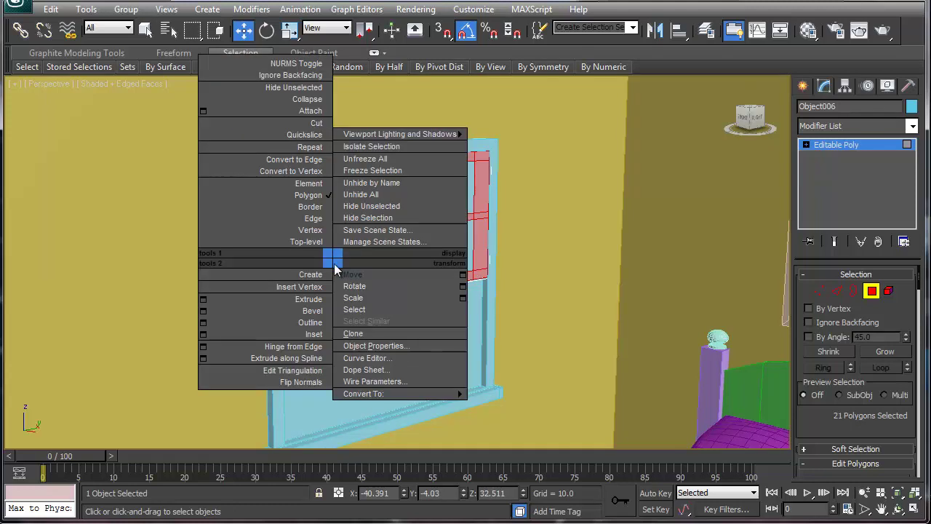
click(294, 298)
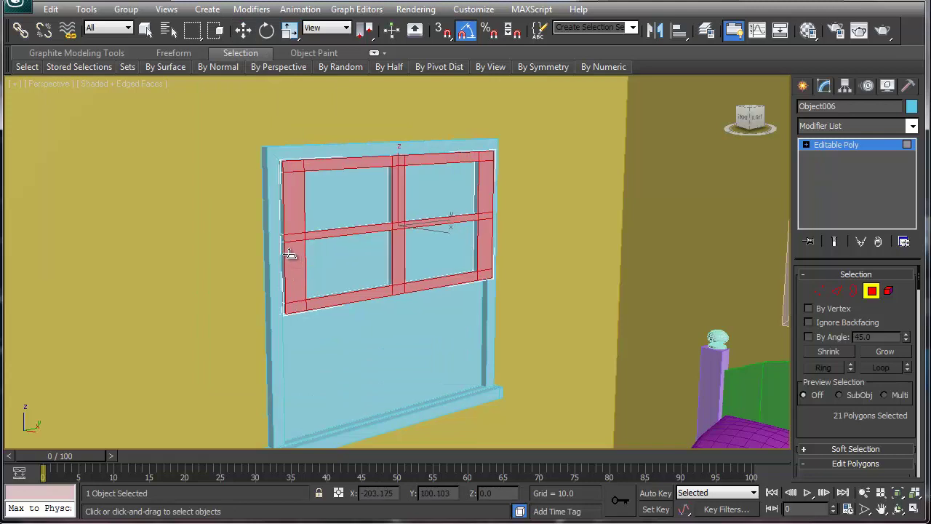
drag(289, 253, 291, 255)
key(w)
click(873, 291)
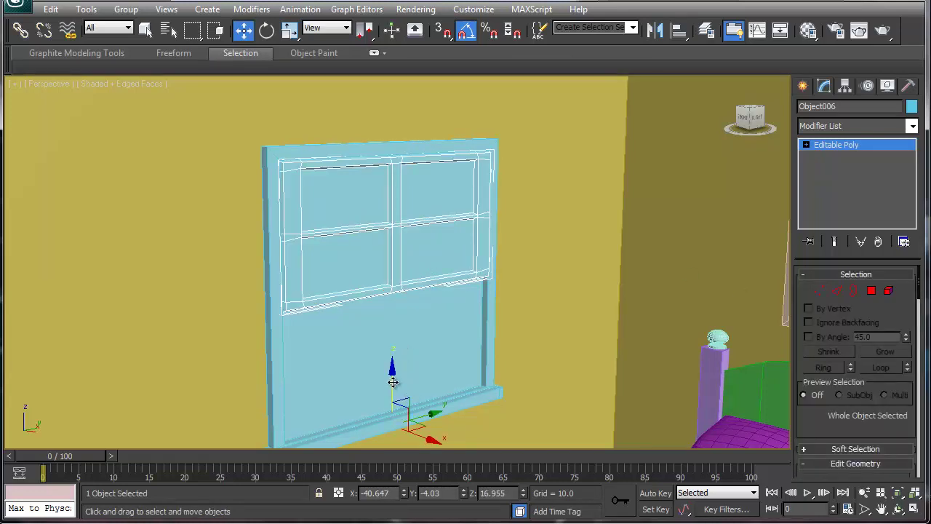
- Copy the finished sash straight down to Z 7.971 as the lower sash and shift the copy along X to -41.128
shift+drag(392, 378, 381, 493)
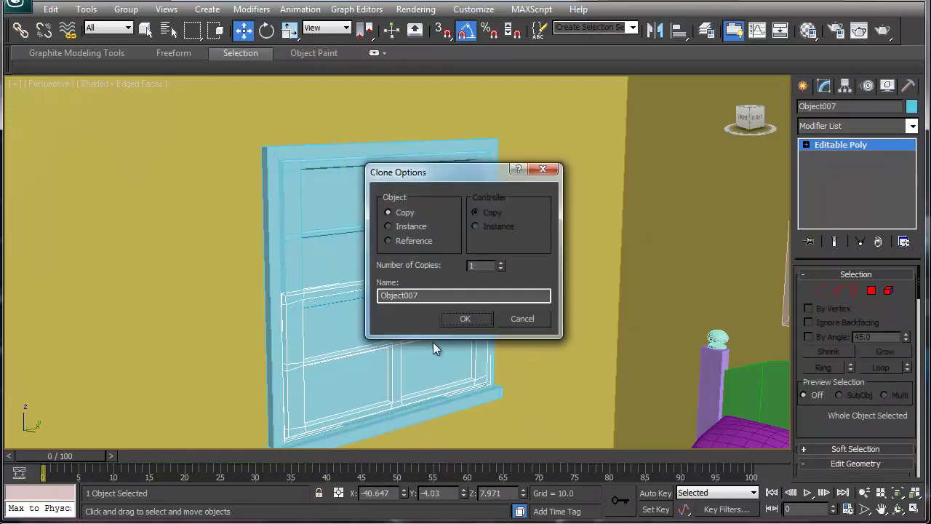
click(460, 319)
alt+middle_drag(388, 337, 438, 353)
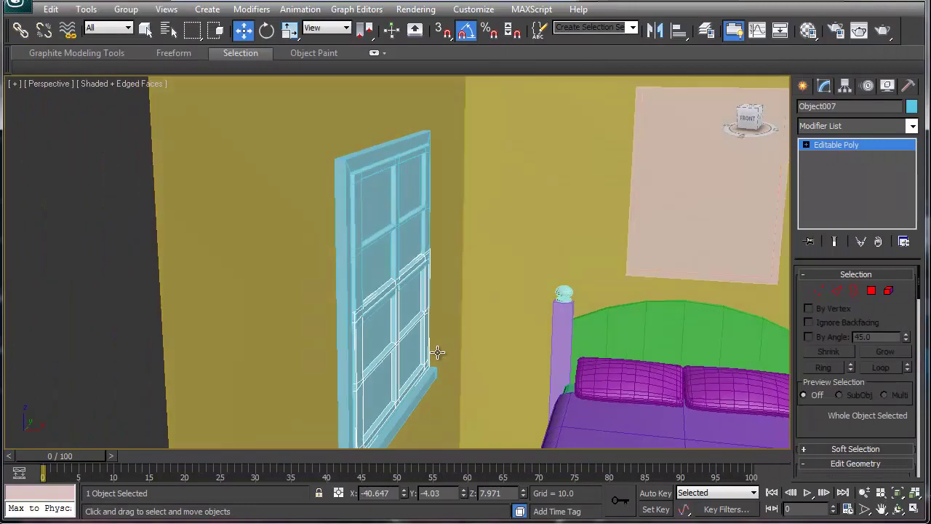
scroll(412, 322, down, 5)
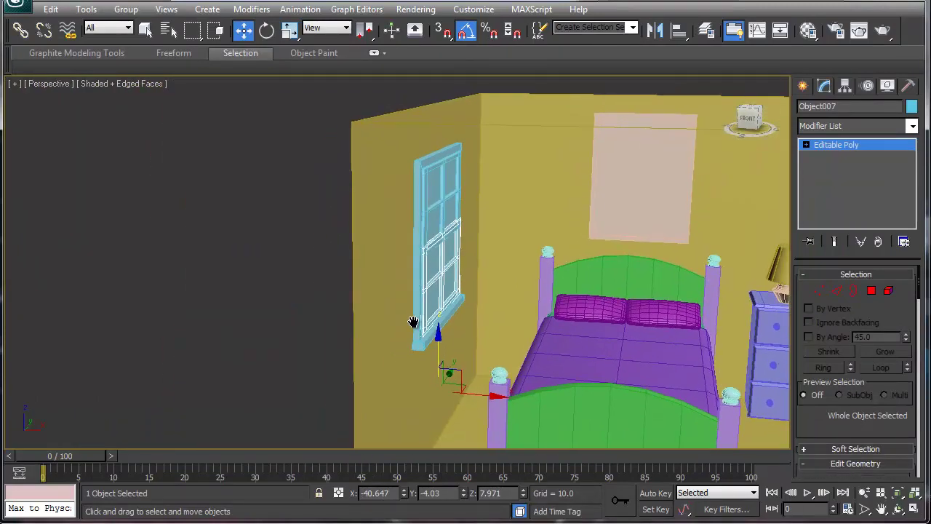
drag(472, 398, 471, 394)
- Select the room box and fit the whole scene into all viewports of the four-viewport layout
alt+middle_drag(525, 298, 139, 326)
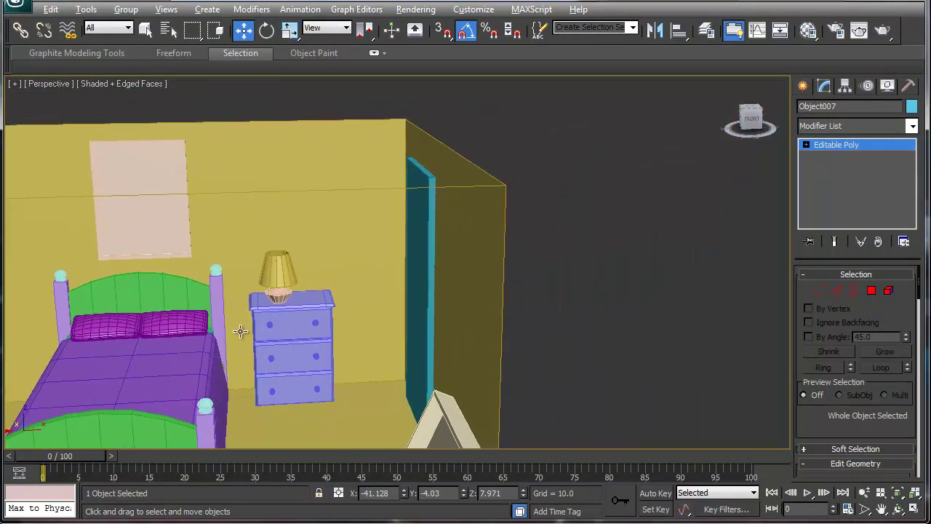
alt+middle_drag(243, 327, 313, 332)
click(270, 268)
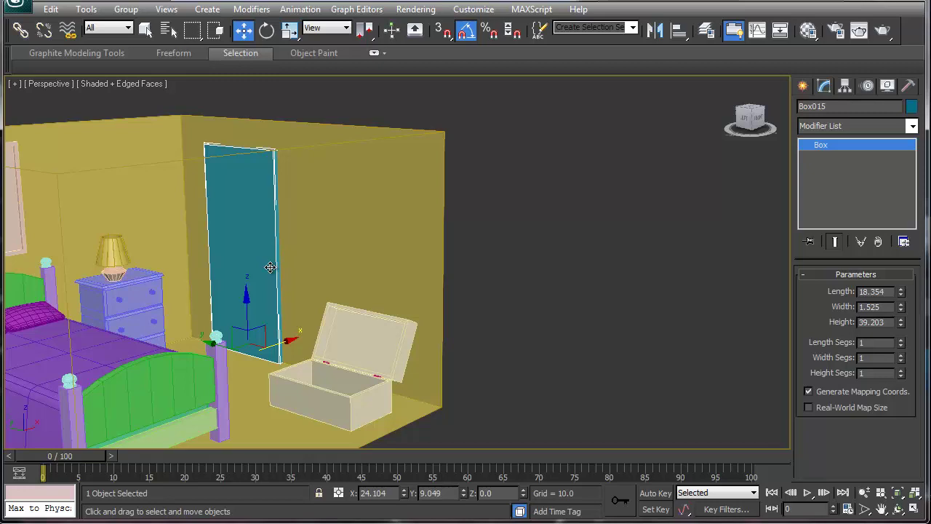
click(381, 227)
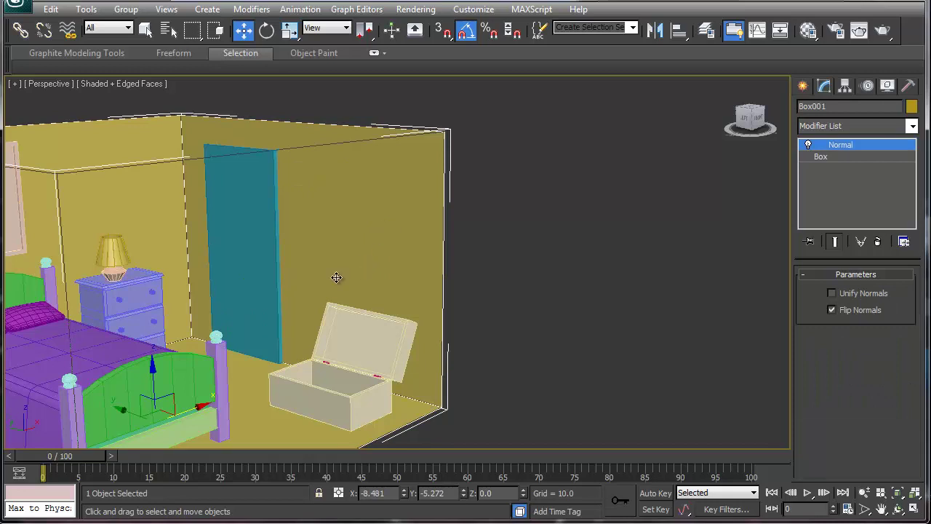
middle_drag(336, 278, 586, 222)
key(alt+w)
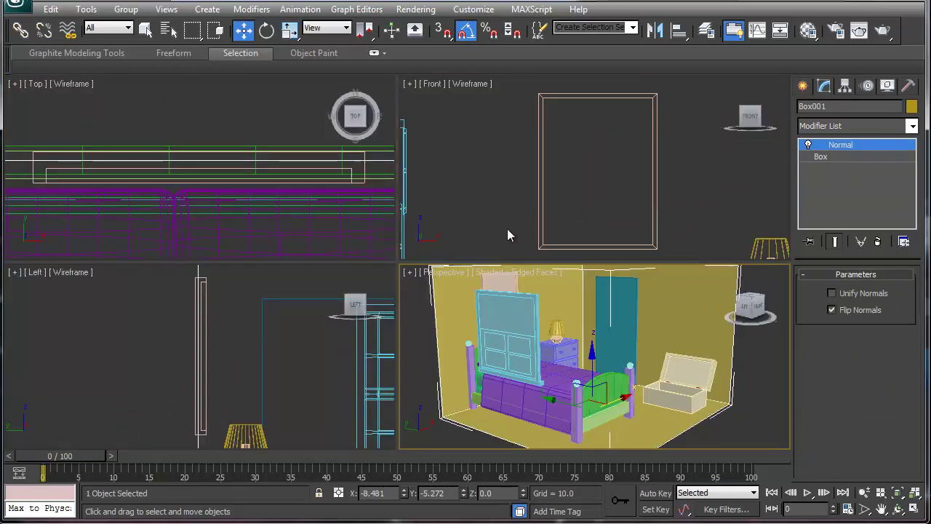
middle_drag(495, 304, 481, 320)
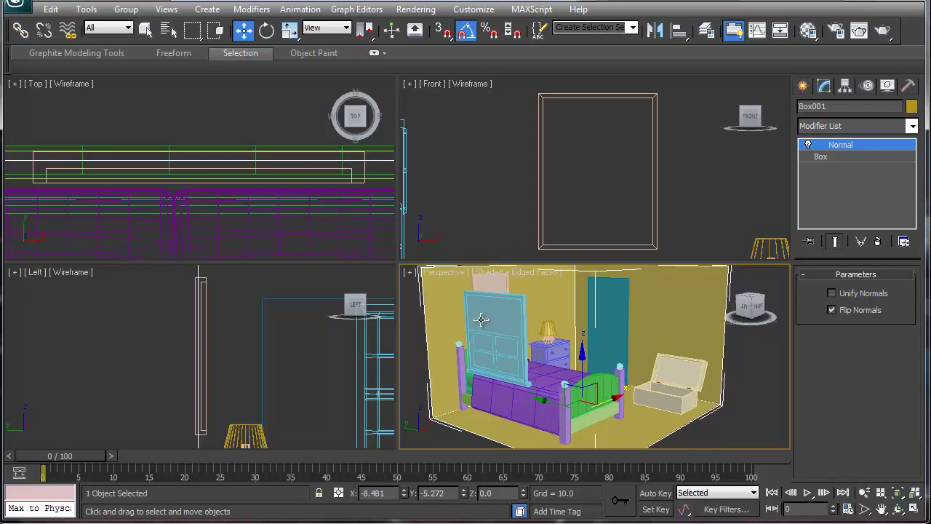
key(ctrl+shift+z)
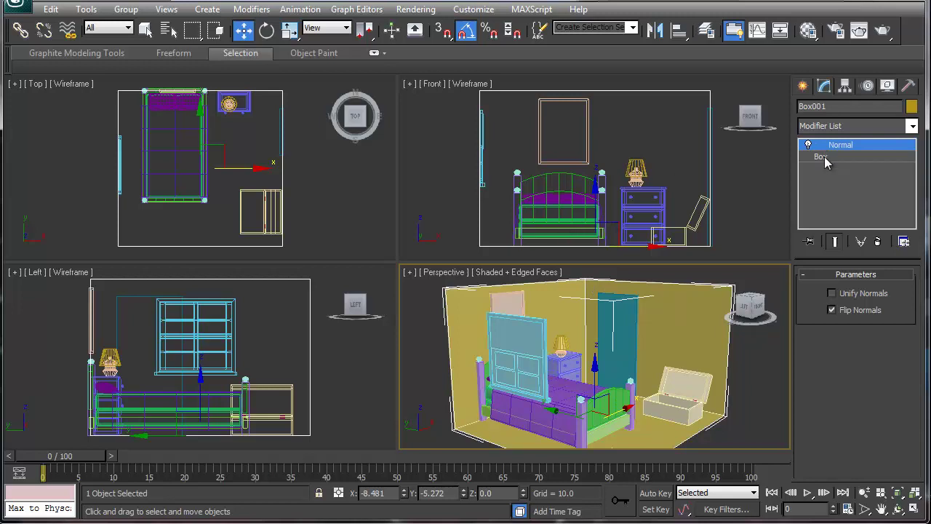
- Add an Edit Poly modifier to the room box and enter its Edge sub-object level
click(914, 127)
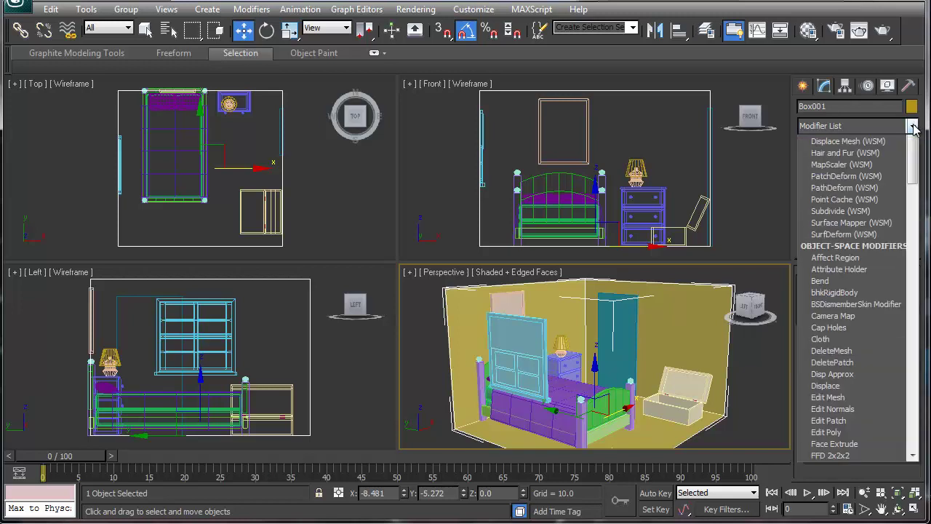
scroll(835, 499, down, 2)
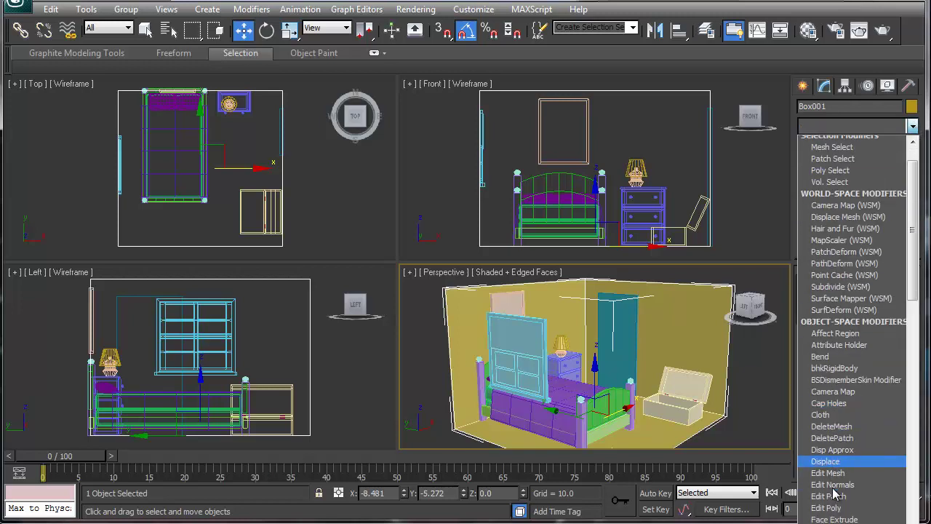
scroll(847, 484, down, 2)
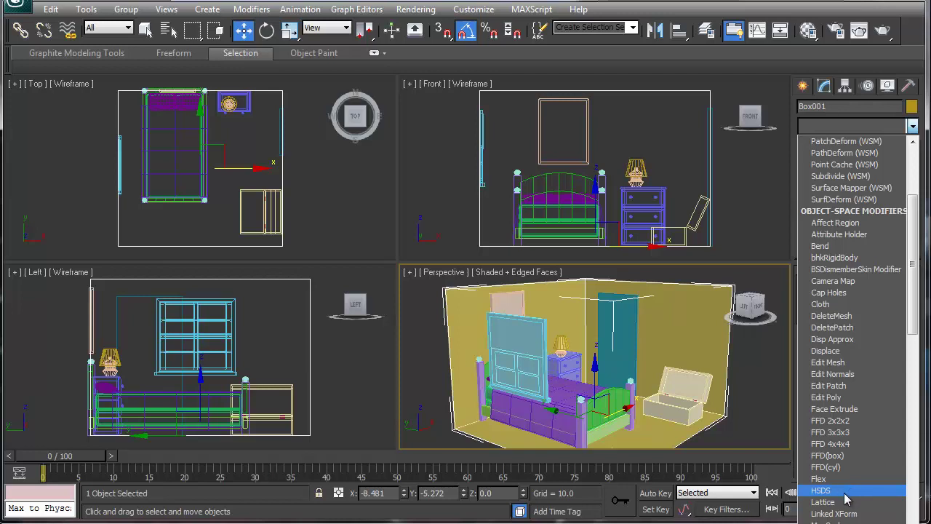
click(840, 400)
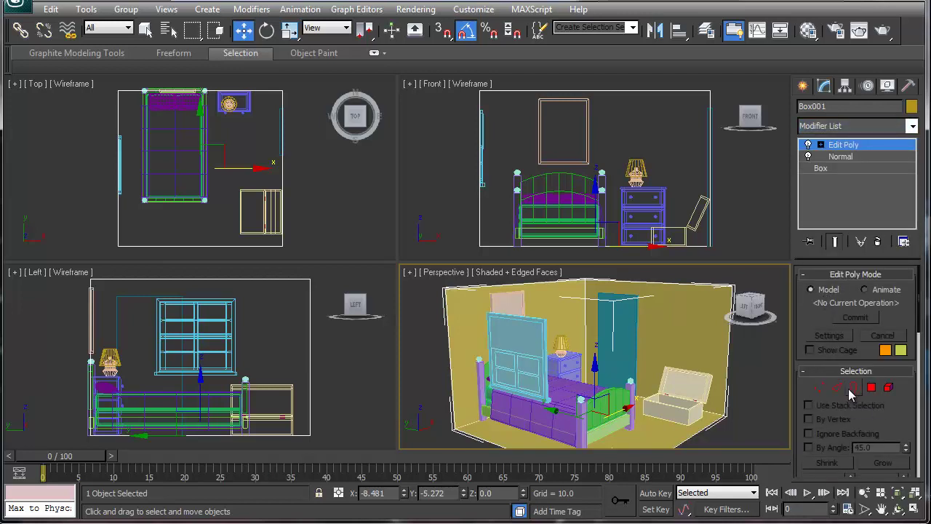
click(839, 388)
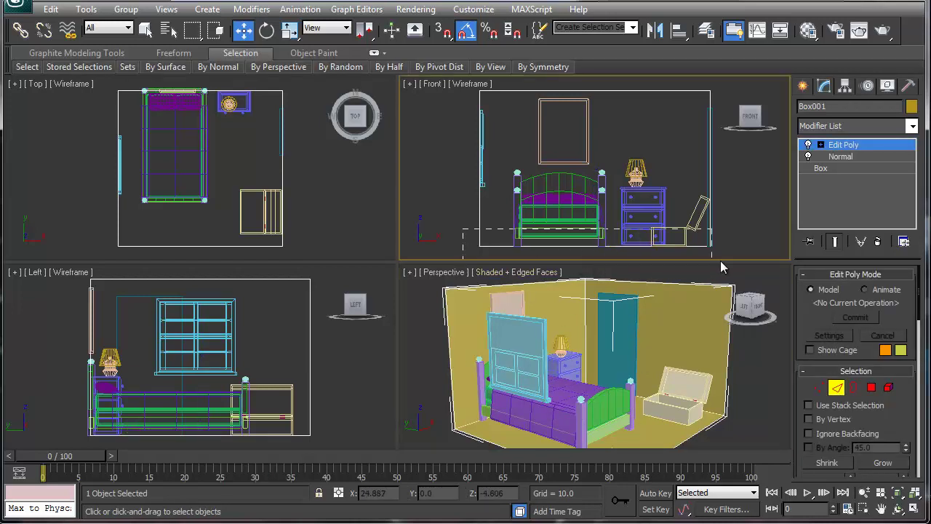
- Try to connect the horizontal edges of the room box's ceiling and floor with new edges
drag(720, 268, 731, 267)
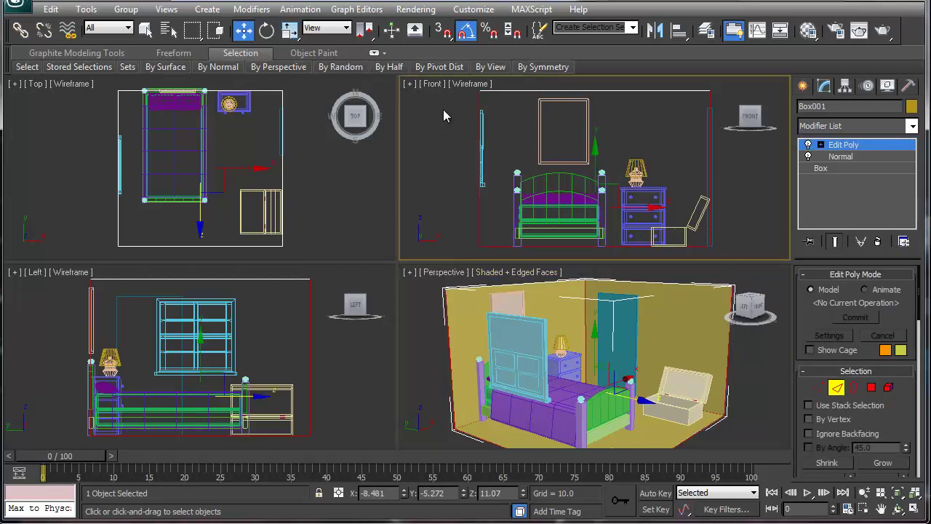
key(ctrl+a)
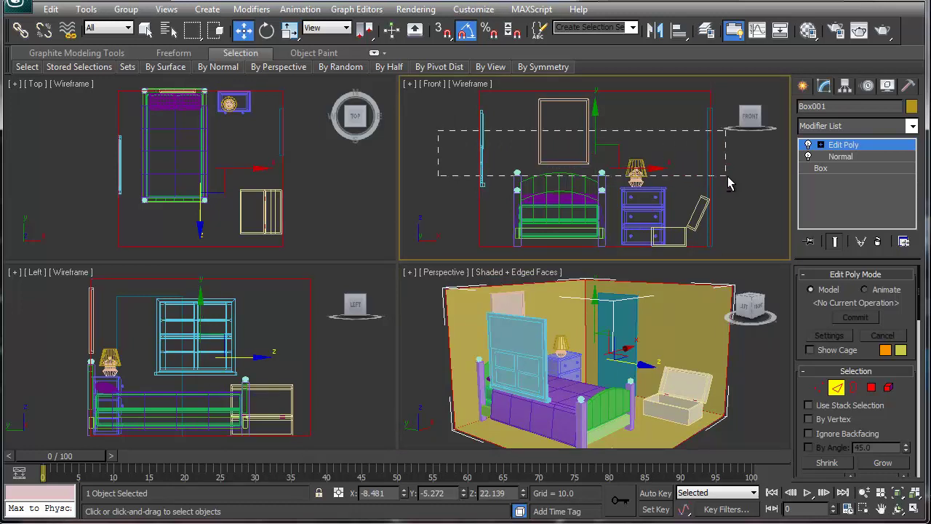
click(714, 188)
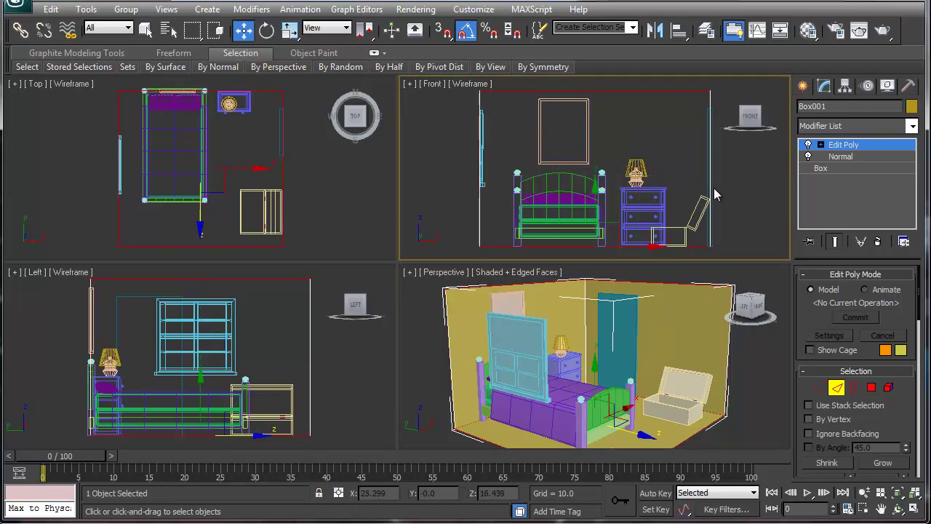
right_click(620, 91)
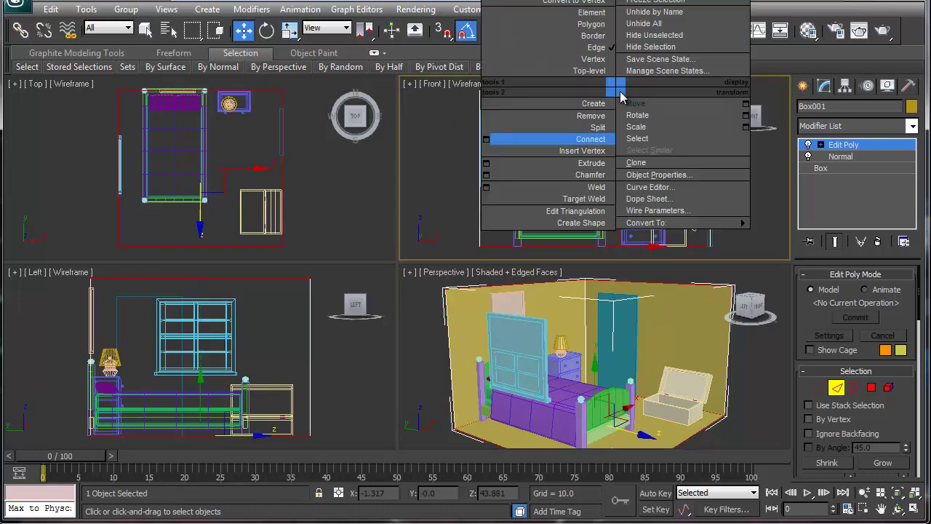
click(486, 144)
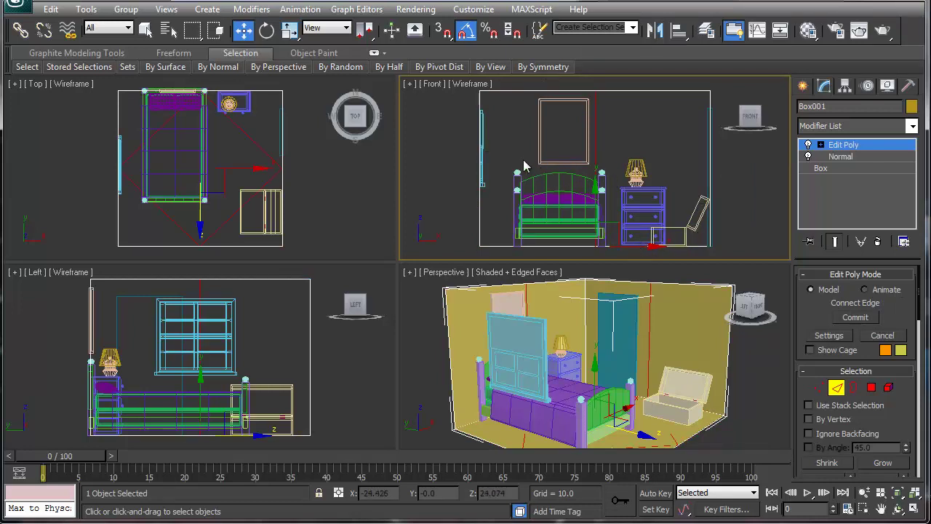
click(452, 157)
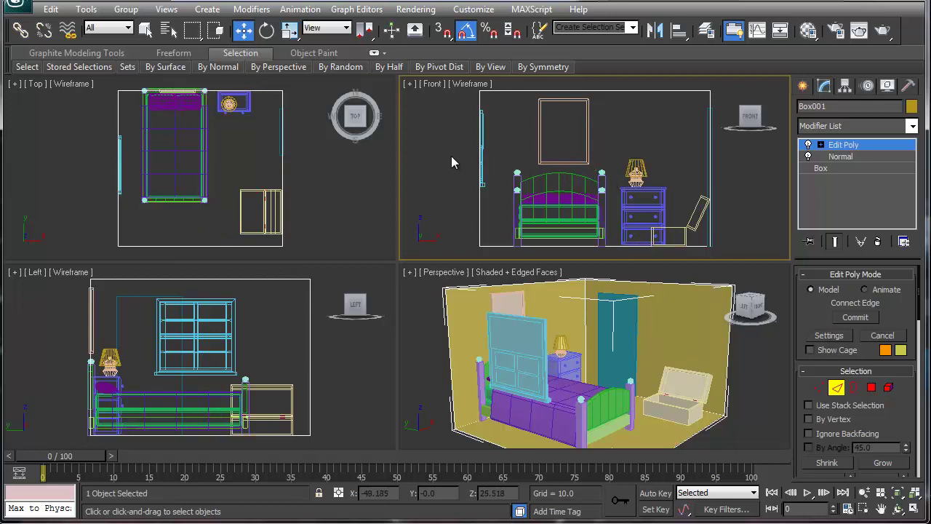
- Discard the pending edge connection and chamfer the room box's ceiling and floor edges by 1.0 with 3 segments
key(ctrl+z)
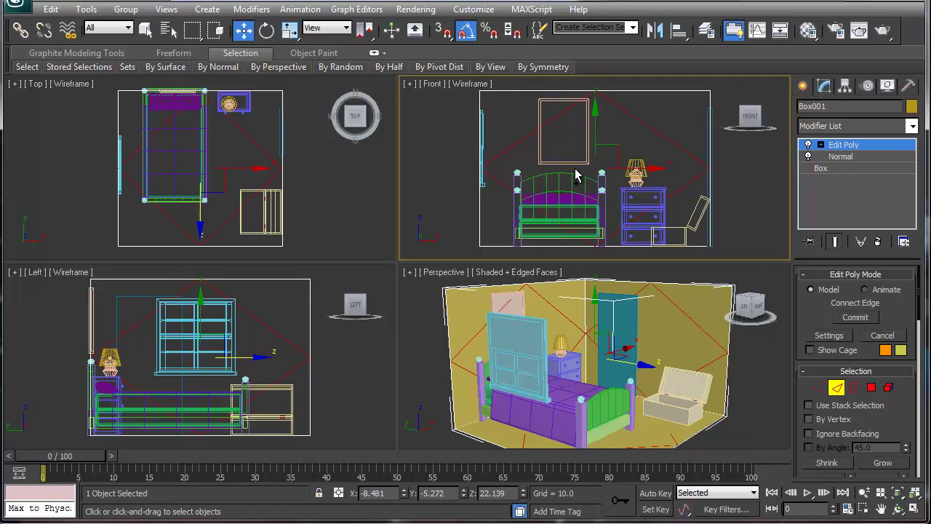
key(Escape)
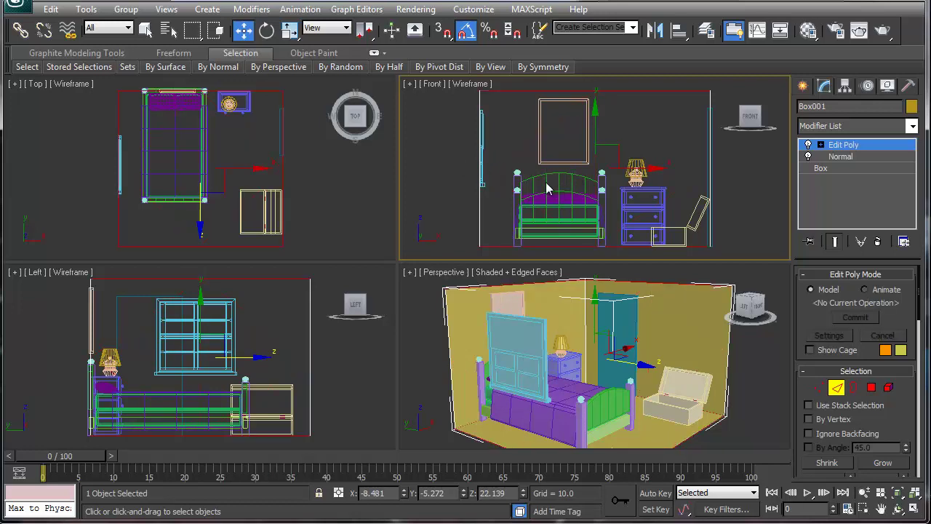
right_click(536, 248)
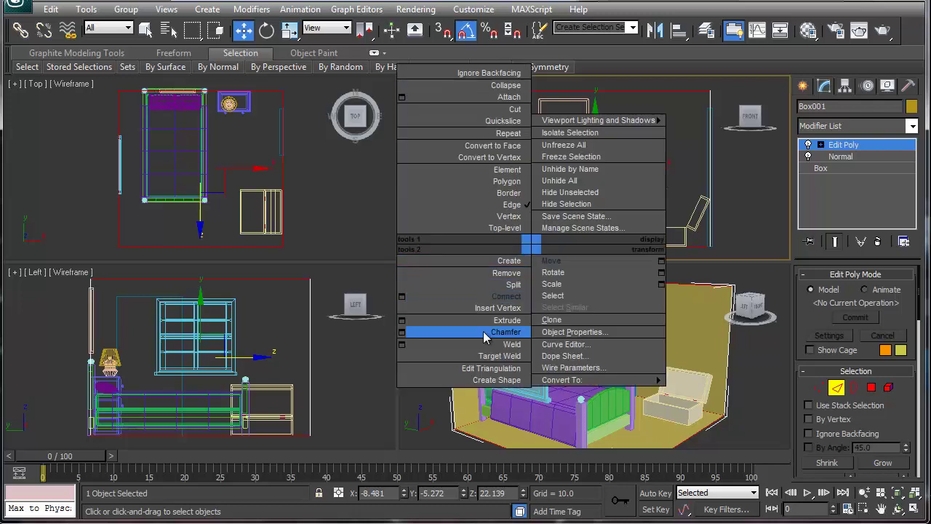
click(402, 333)
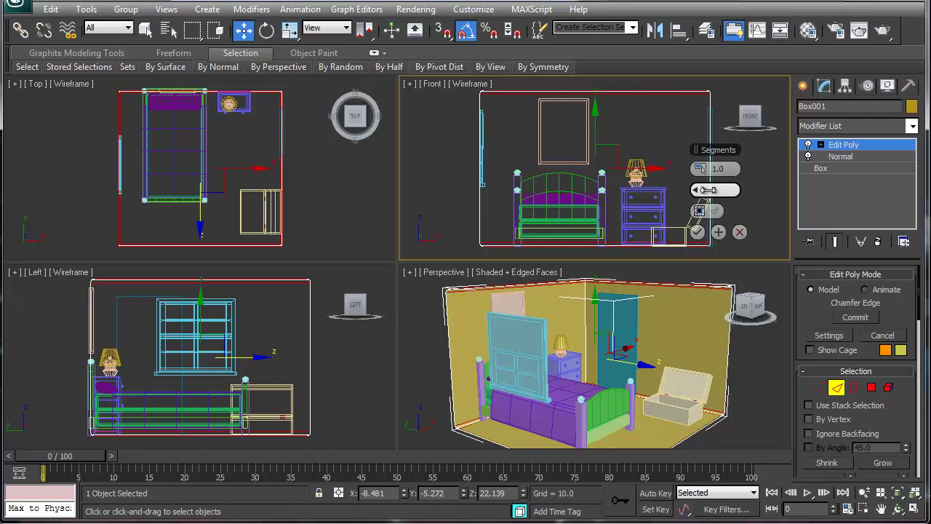
drag(708, 190, 710, 186)
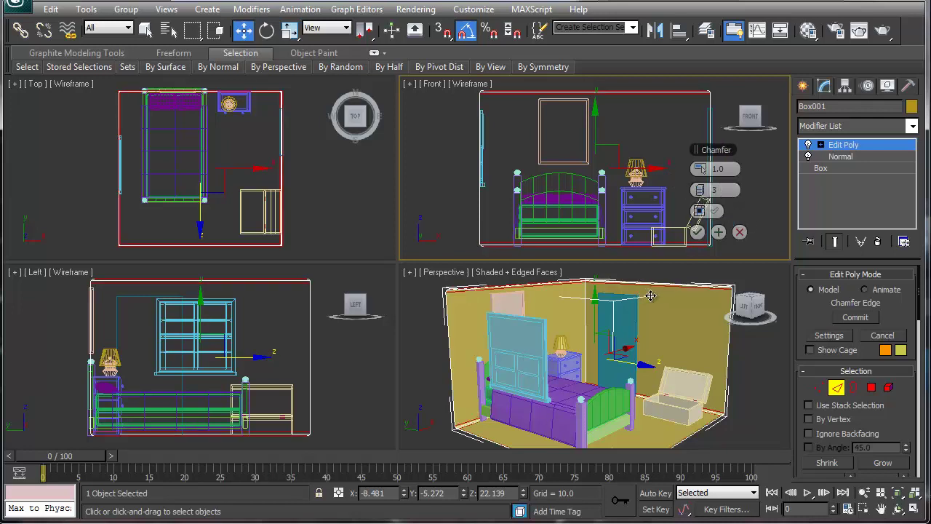
scroll(651, 295, up, 10)
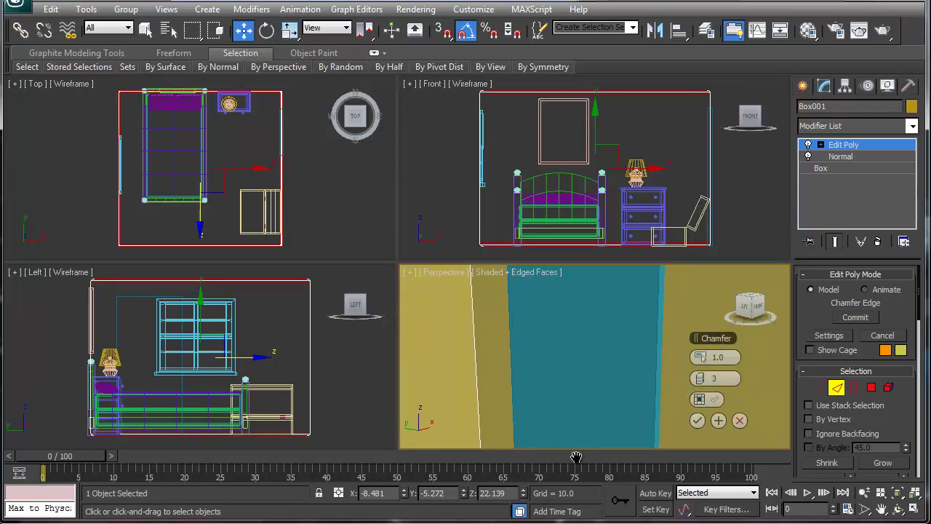
middle_drag(575, 457, 585, 376)
key(z)
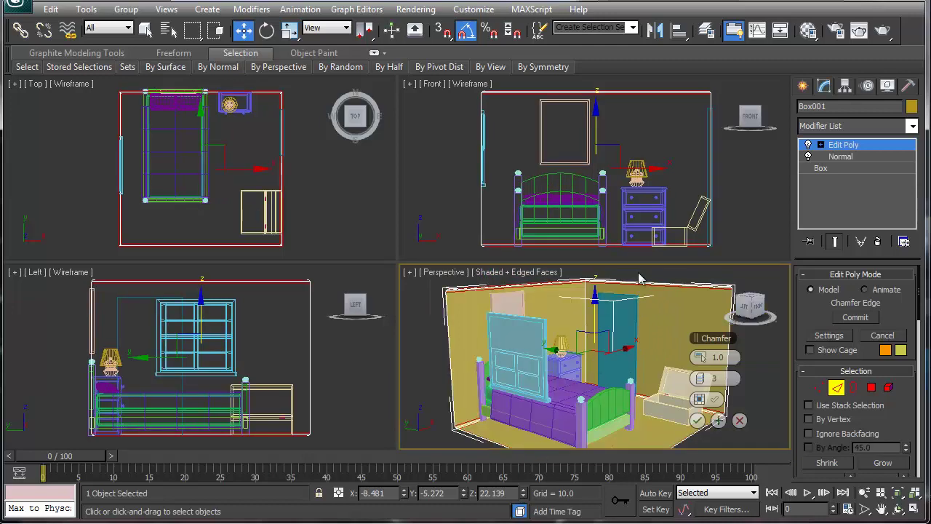
scroll(641, 279, up, 5)
key(alt+w)
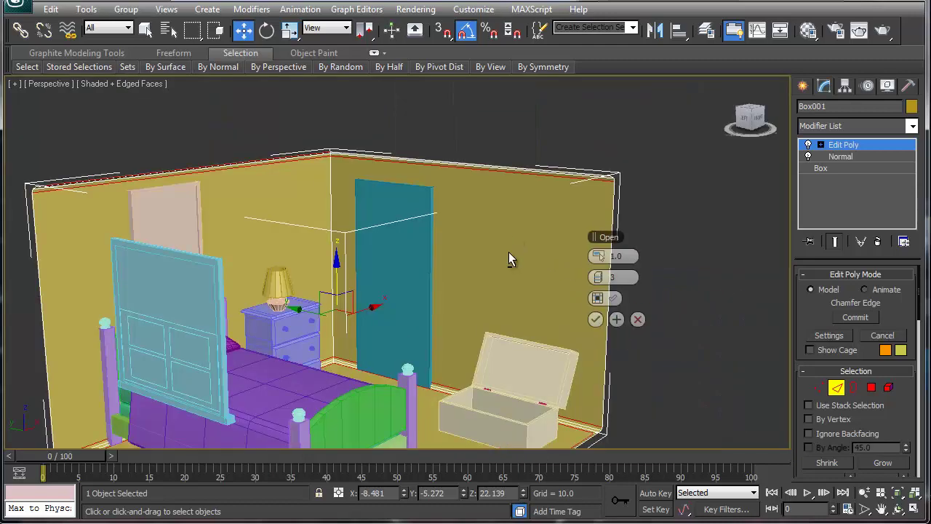
alt+middle_drag(509, 254, 512, 286)
click(595, 320)
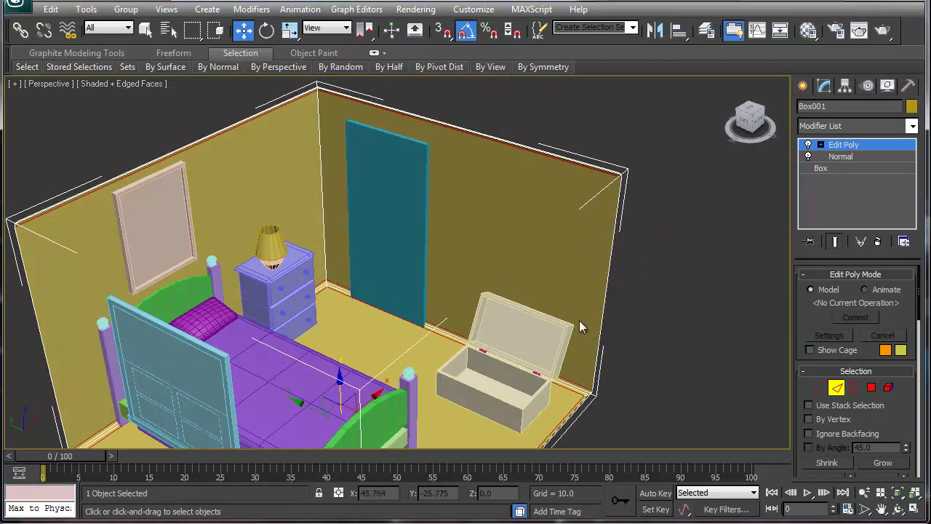
- Try to chamfer the room box's floor edge along the door wall freehand
alt+middle_drag(496, 218, 477, 215)
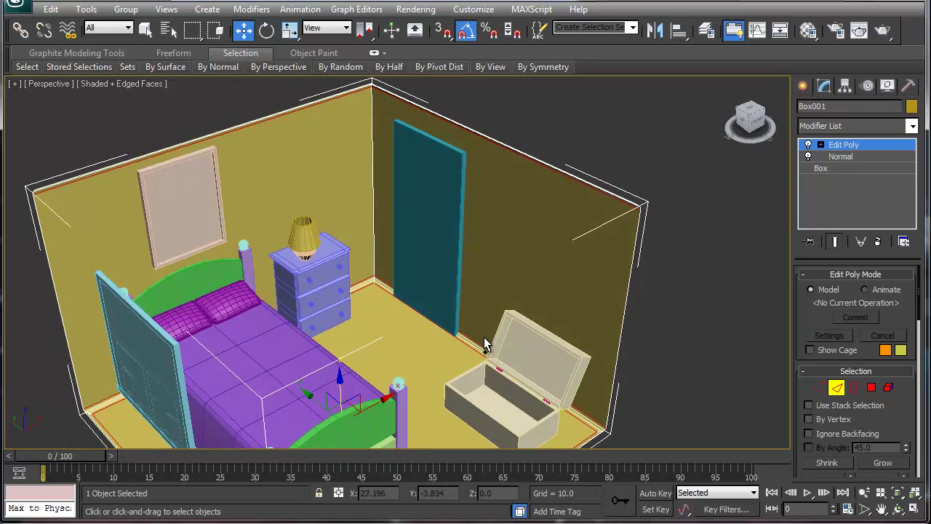
key(ctrl+shift+c)
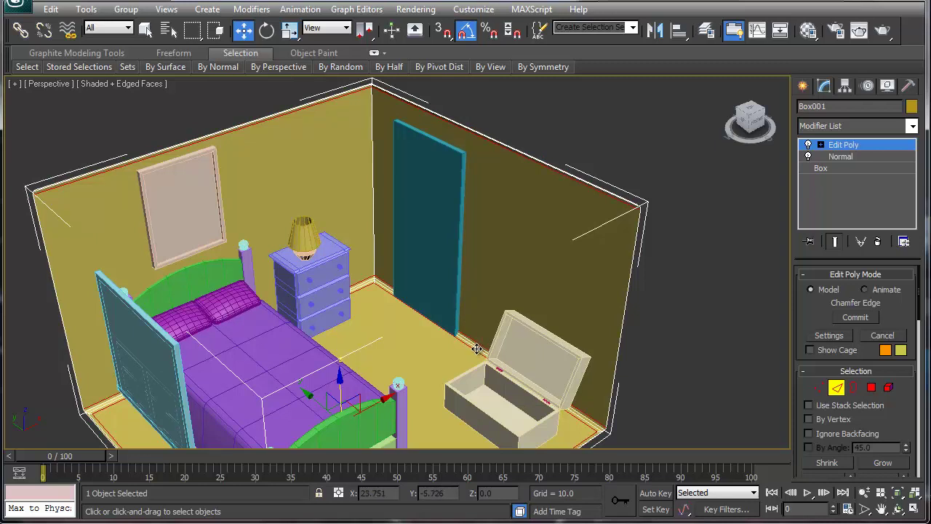
click(477, 348)
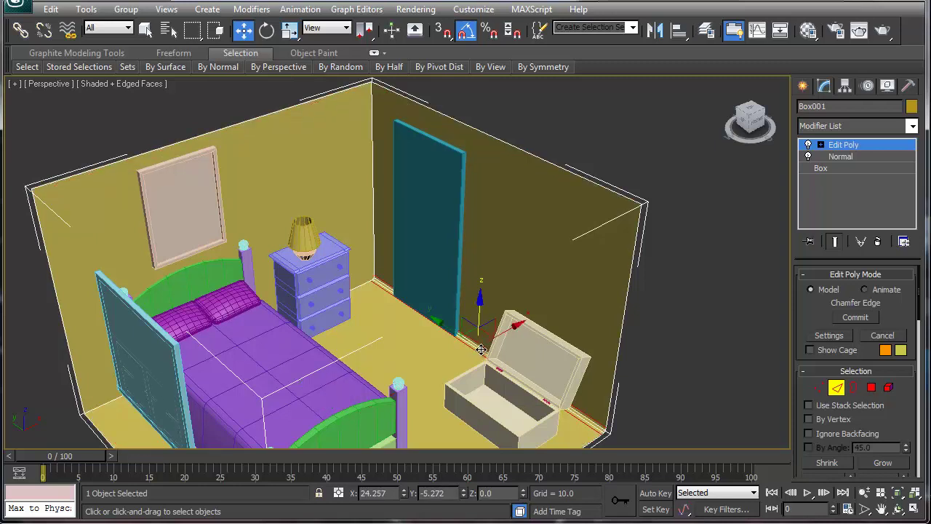
middle_drag(477, 349, 505, 289)
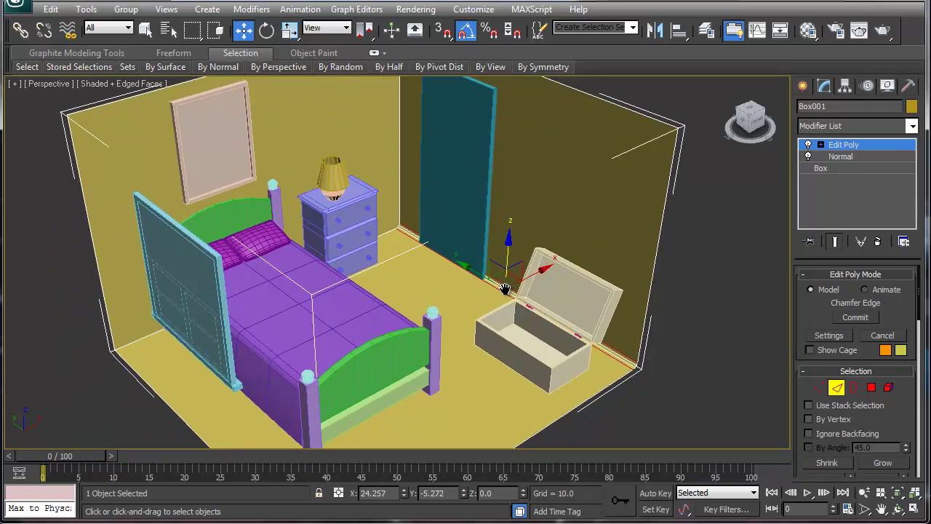
mouse_move(520, 332)
alt+middle_down()
mouse_move(459, 303)
mouse_move(488, 312)
mouse_move(509, 336)
alt+middle_up()
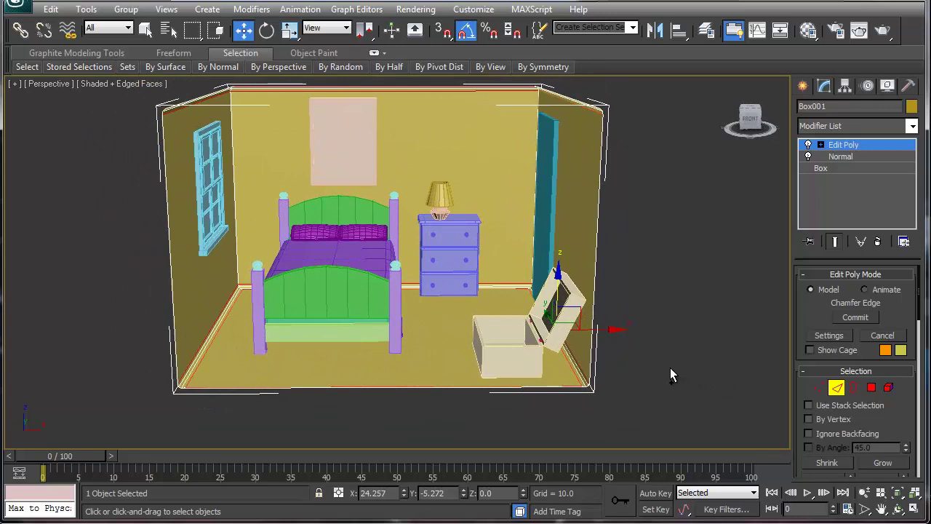
mouse_move(557, 321)
alt+middle_down()
mouse_move(553, 313)
mouse_move(547, 323)
alt+middle_up()
scroll(804, 342, down, 5)
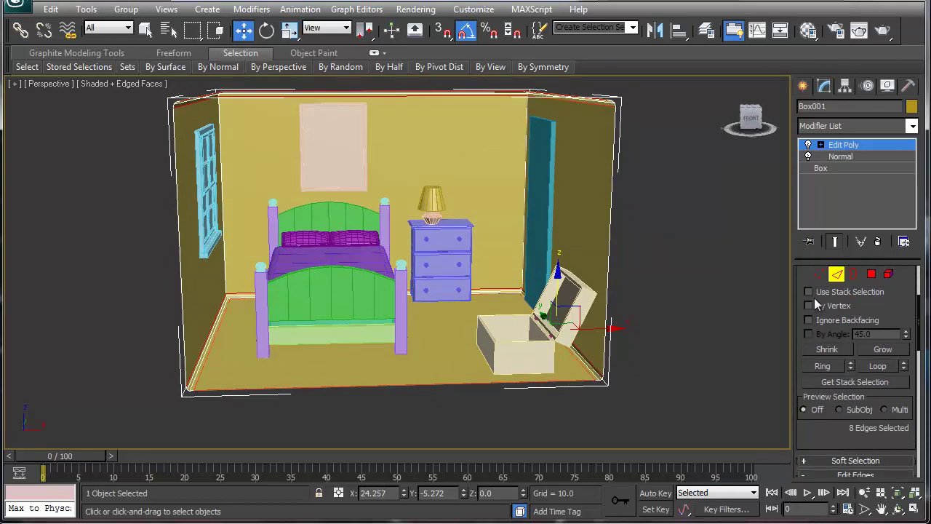
click(819, 276)
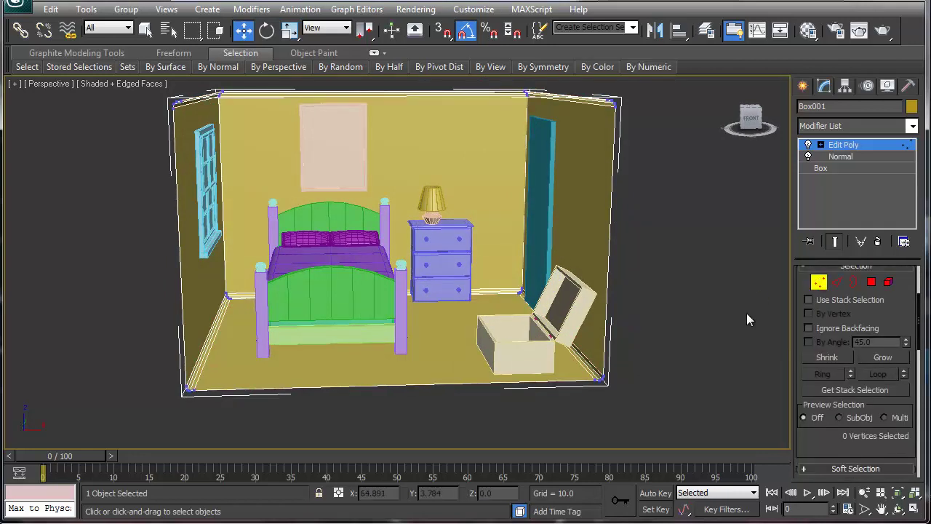
click(837, 282)
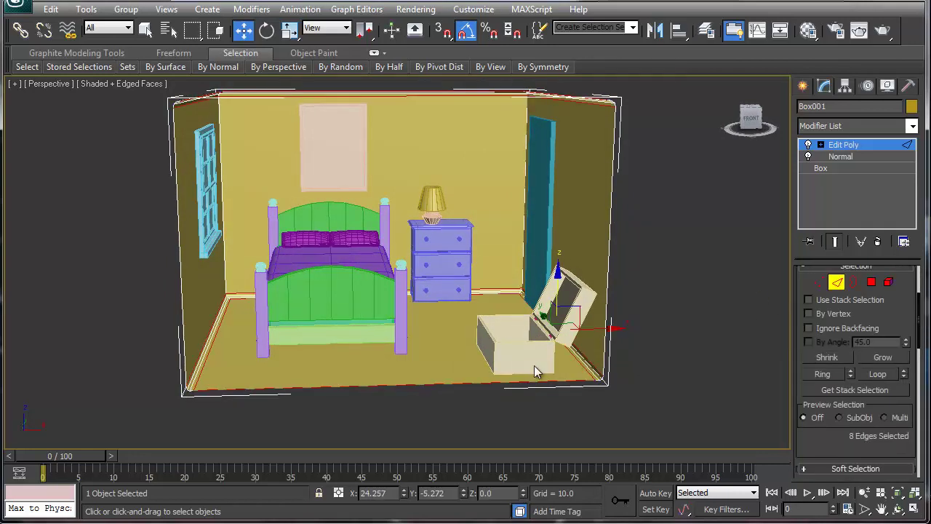
click(584, 361)
scroll(584, 364, up, 5)
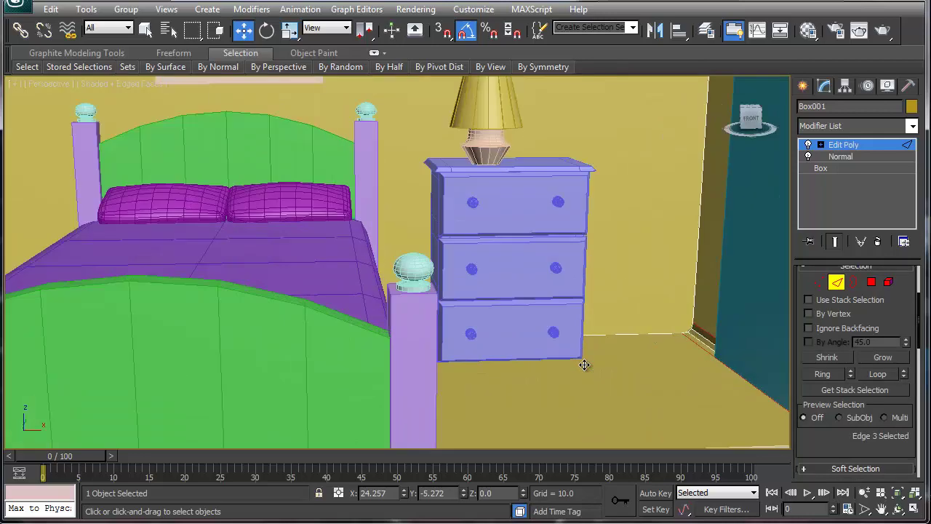
key(z)
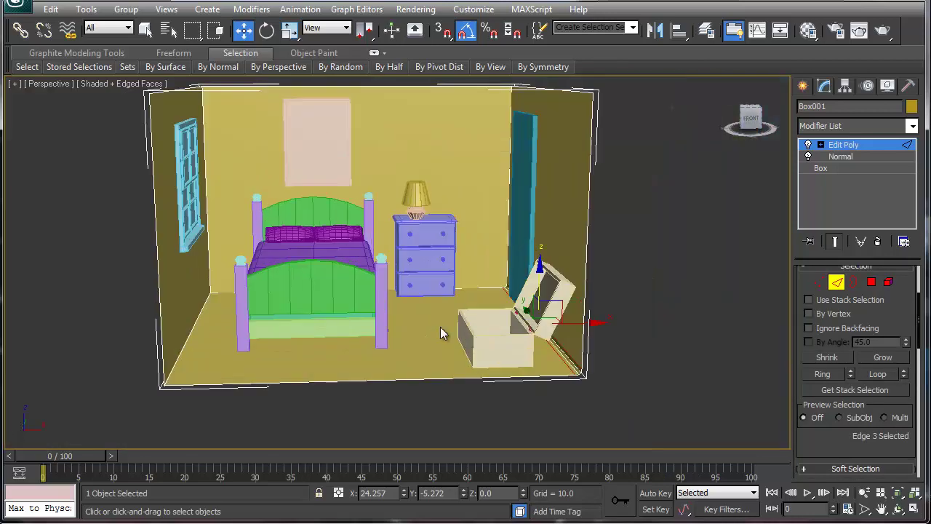
scroll(440, 333, up, 3)
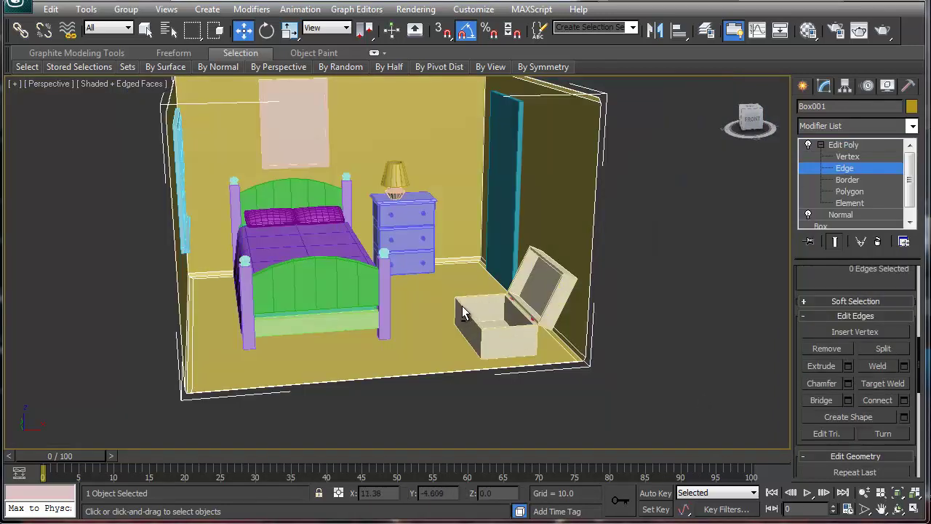
- Select one chamfer edge loop around the room's floor and add the matching loop around the ceiling to the selection
alt+middle_drag(469, 345, 491, 342)
click(568, 334)
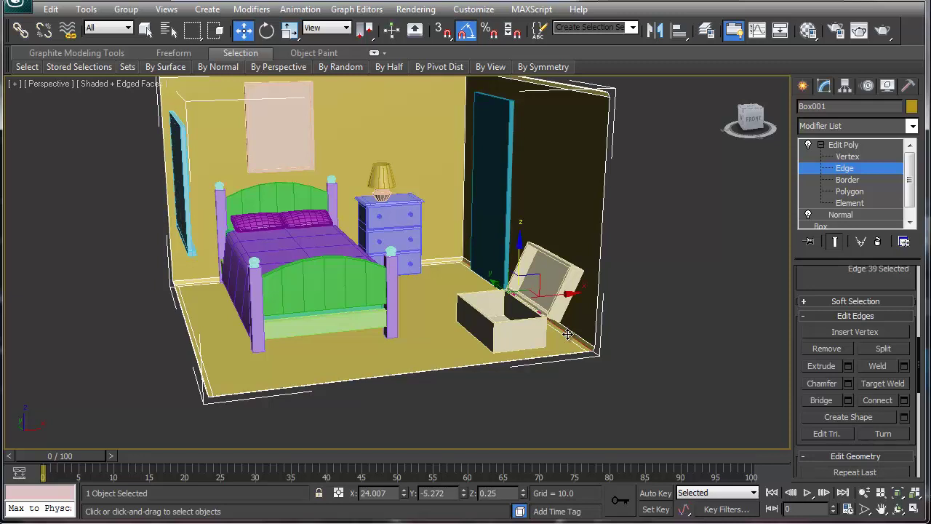
double_click(569, 334)
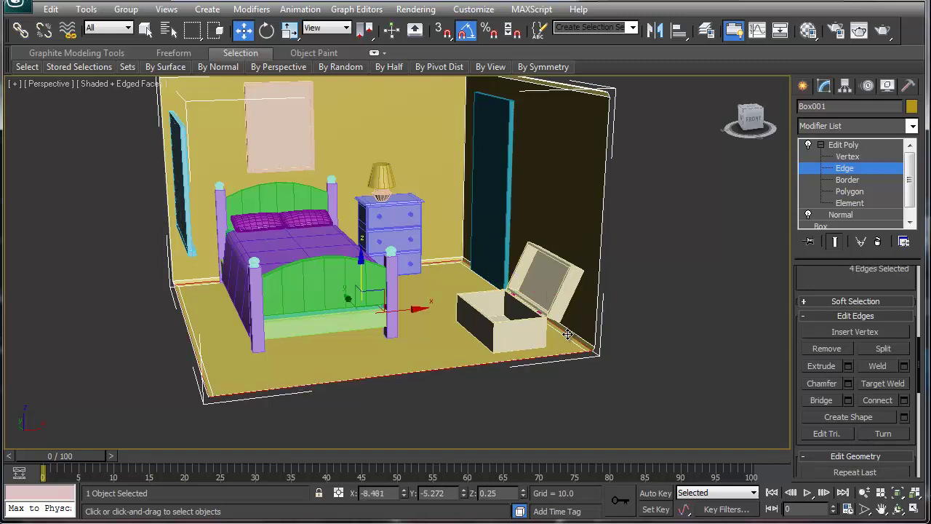
mouse_move(492, 329)
alt+middle_down()
mouse_move(531, 358)
mouse_move(630, 357)
mouse_move(515, 313)
mouse_move(507, 321)
alt+middle_up()
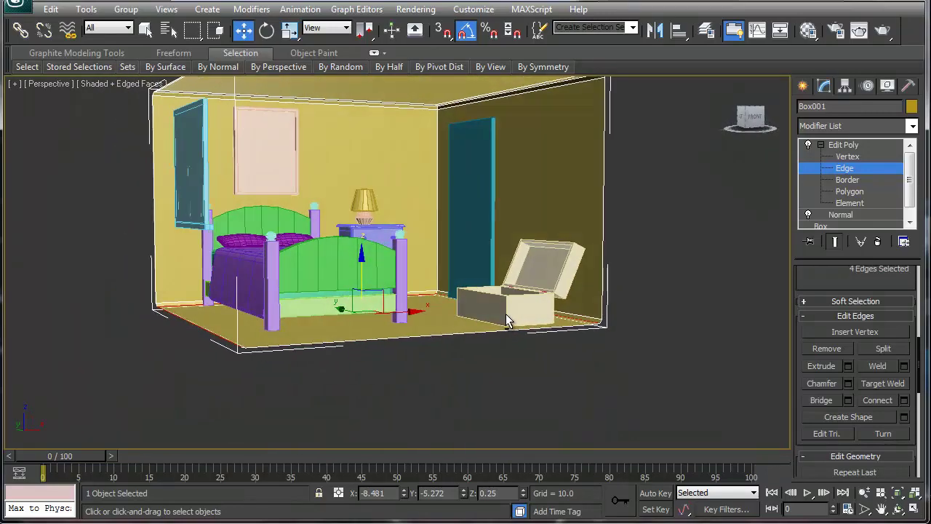
ctrl+click(477, 98)
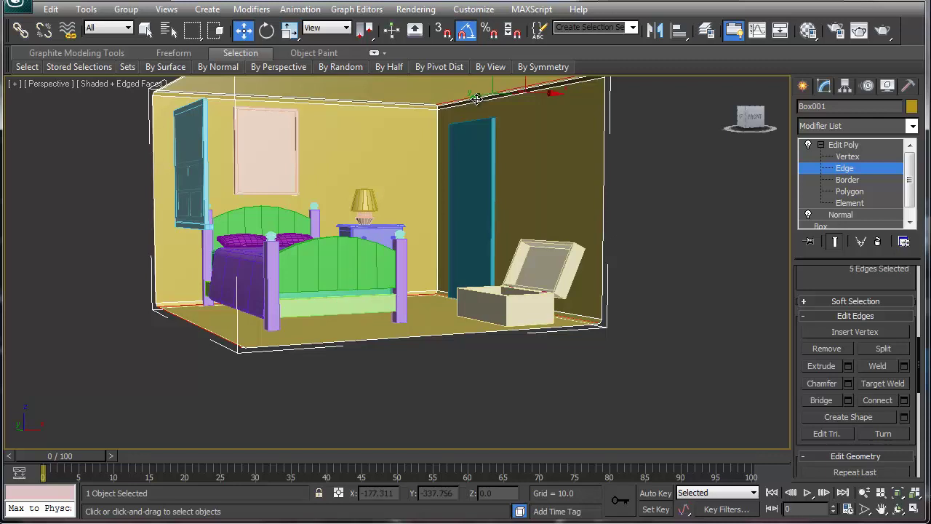
ctrl+click(466, 100)
alt+click(459, 98)
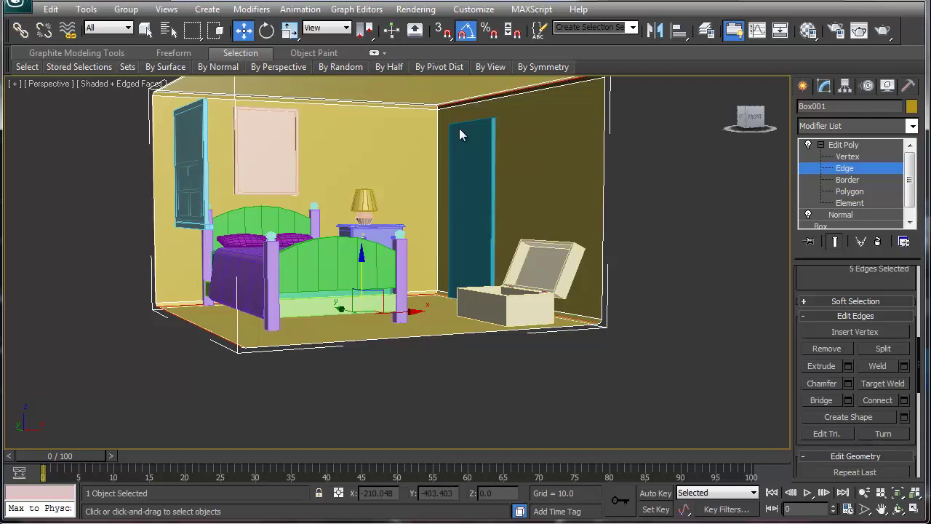
key(alt+l)
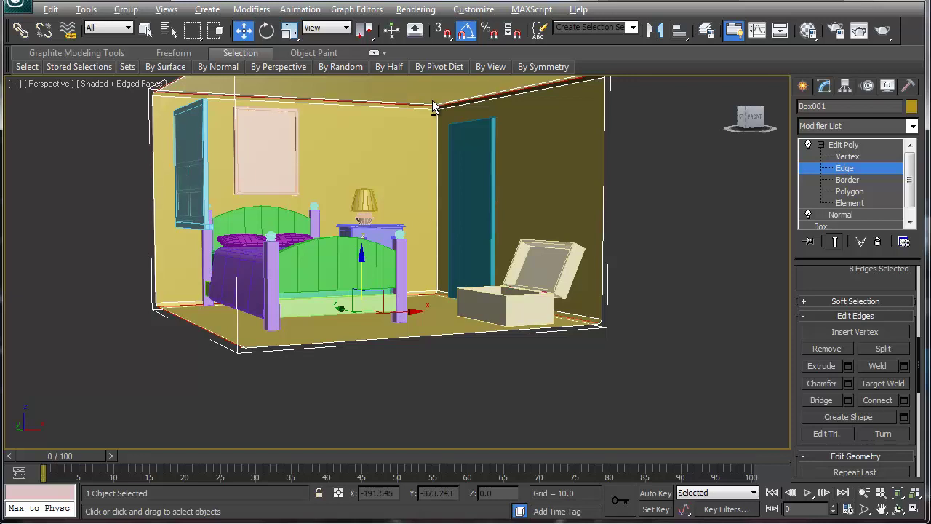
- Scale the selected floor and ceiling edge loops slightly along X and to 99% along Y to shape the room's trim
alt+middle_drag(424, 187, 401, 198)
right_click(386, 193)
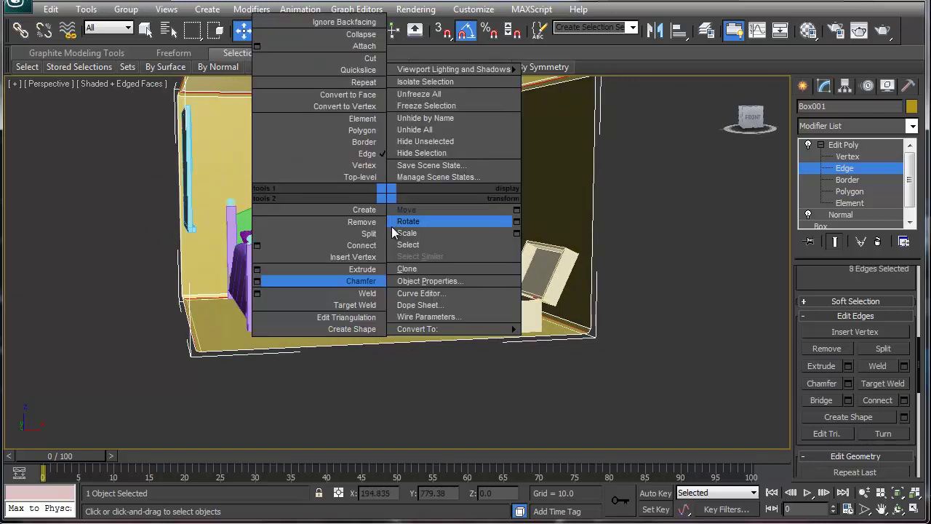
click(412, 234)
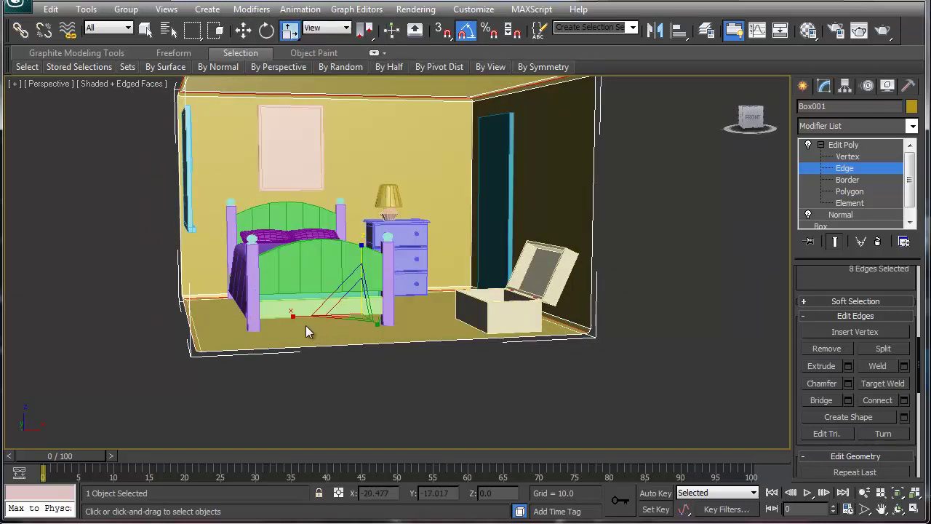
drag(298, 318, 300, 317)
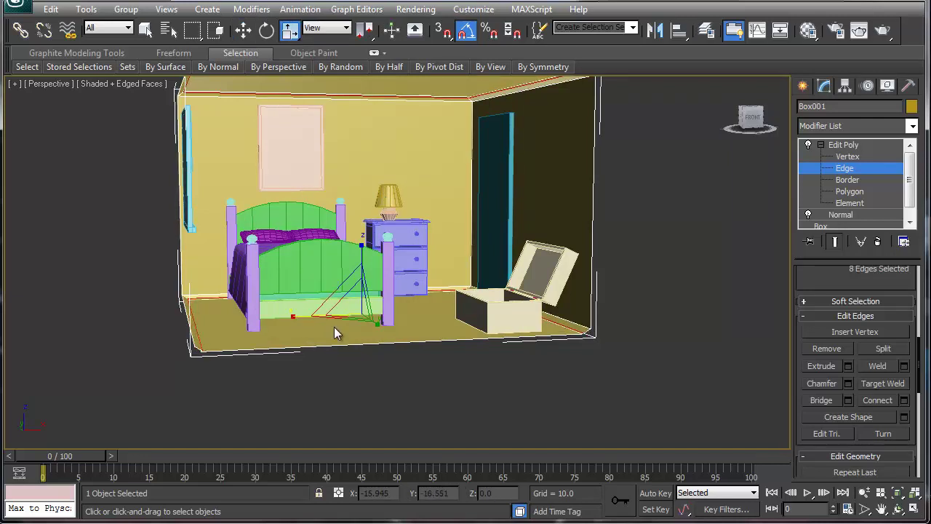
alt+middle_drag(339, 300, 452, 321)
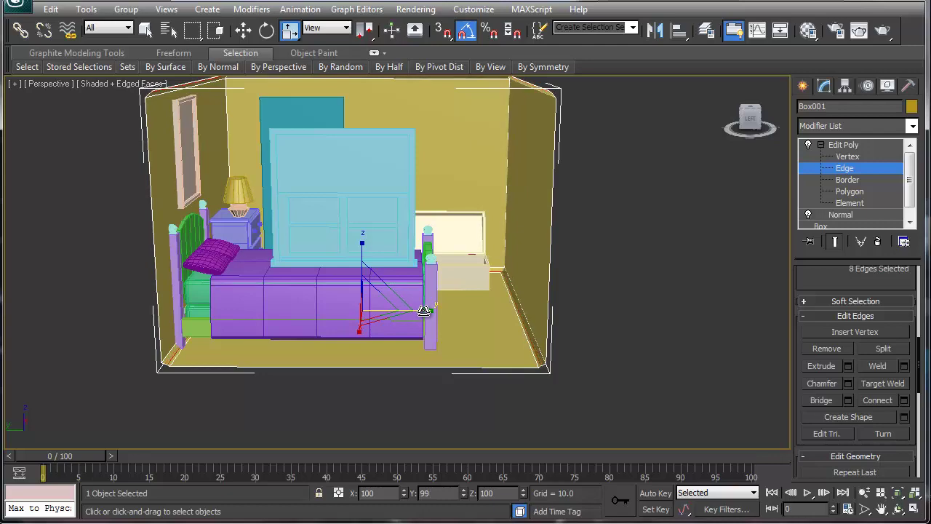
alt+middle_drag(548, 291, 524, 264)
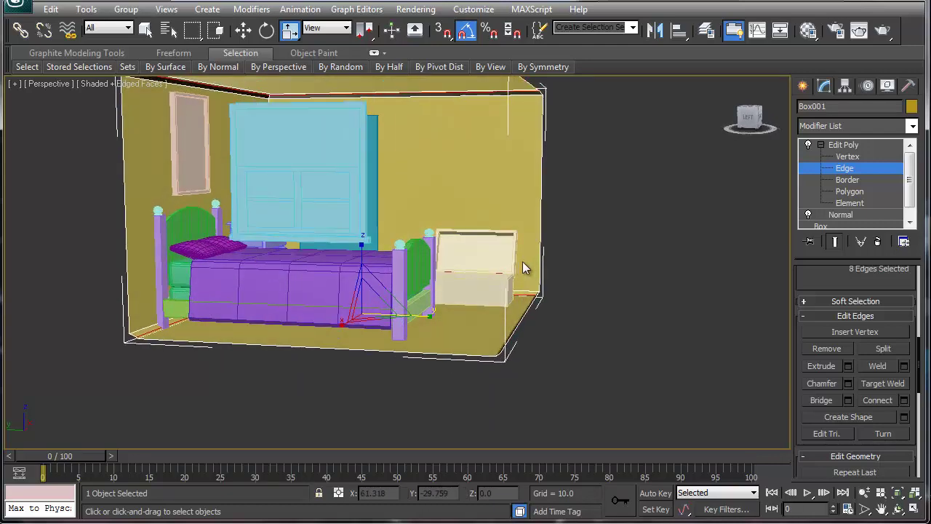
alt+middle_drag(449, 249, 380, 353)
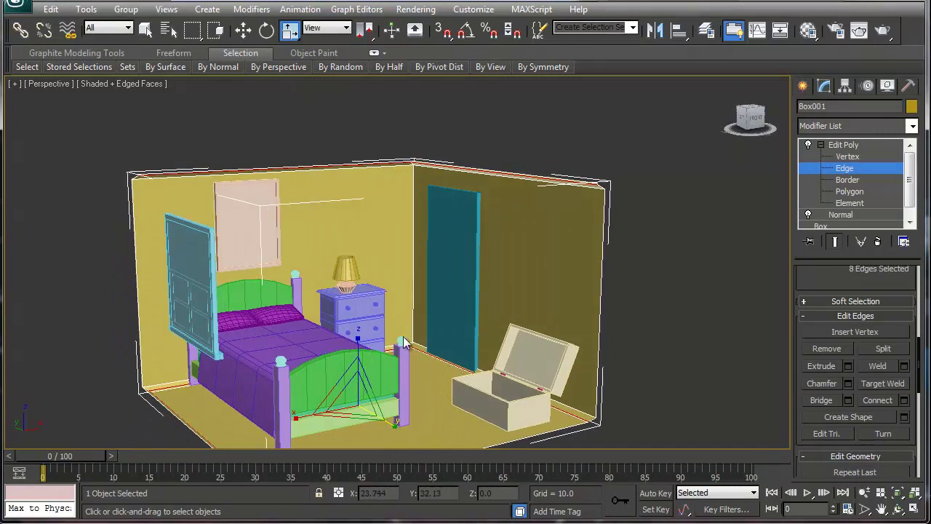
- Leave edge editing on the room box, then select the door box and clone it in place as a copy
click(851, 168)
click(455, 276)
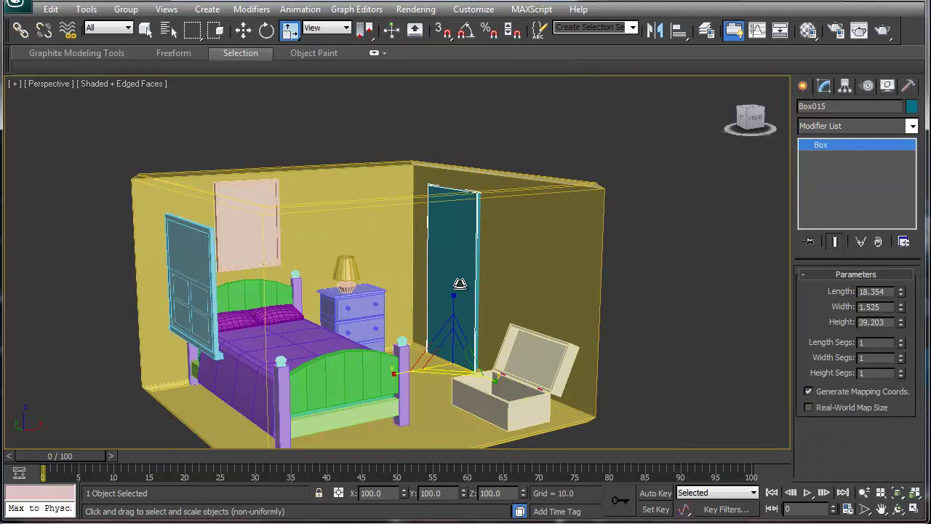
scroll(460, 284, up, 5)
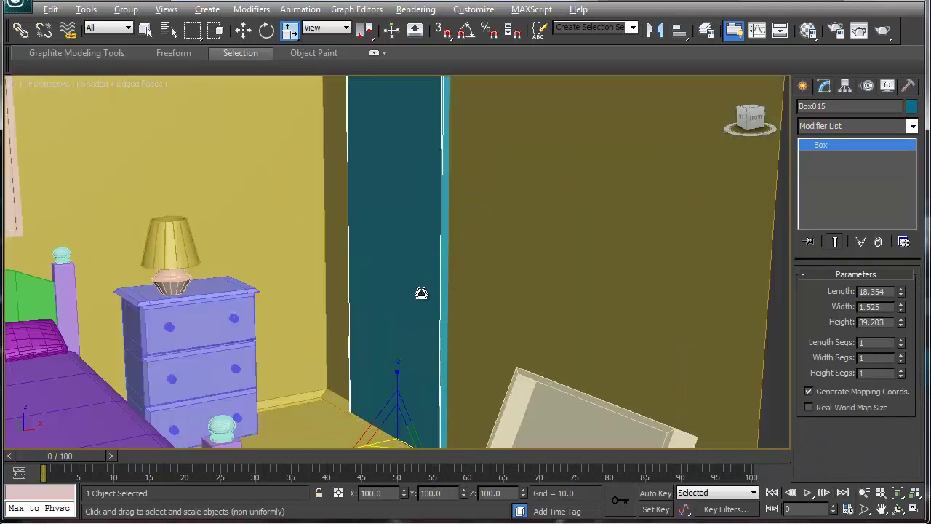
scroll(442, 291, up, 3)
middle_drag(442, 294, 427, 315)
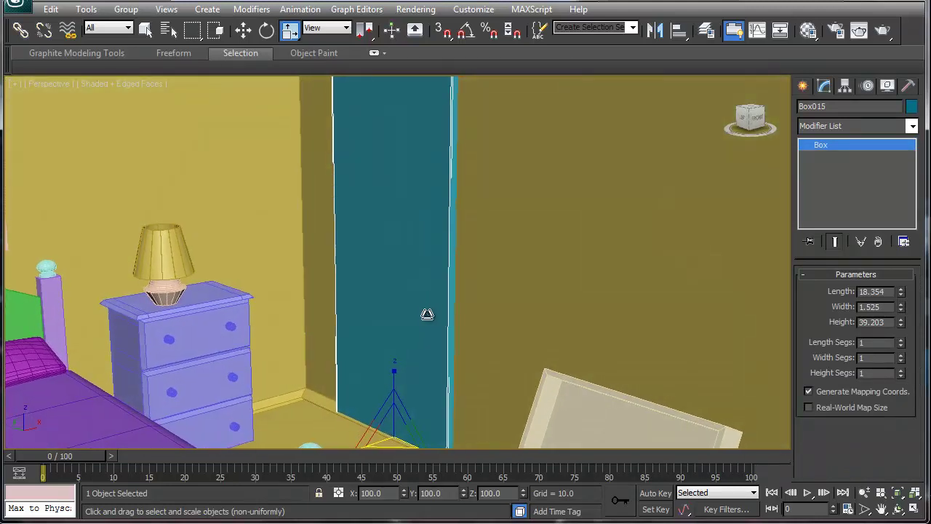
middle_drag(406, 351, 384, 353)
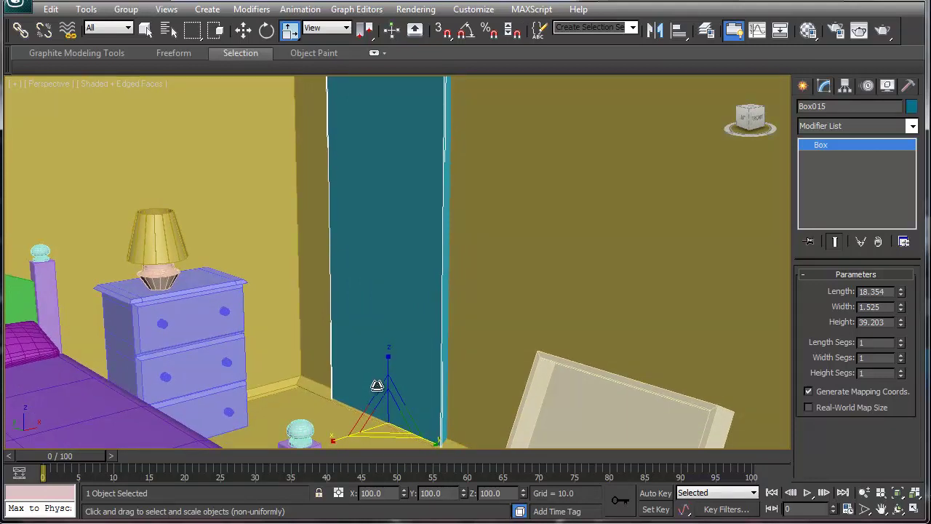
key(w)
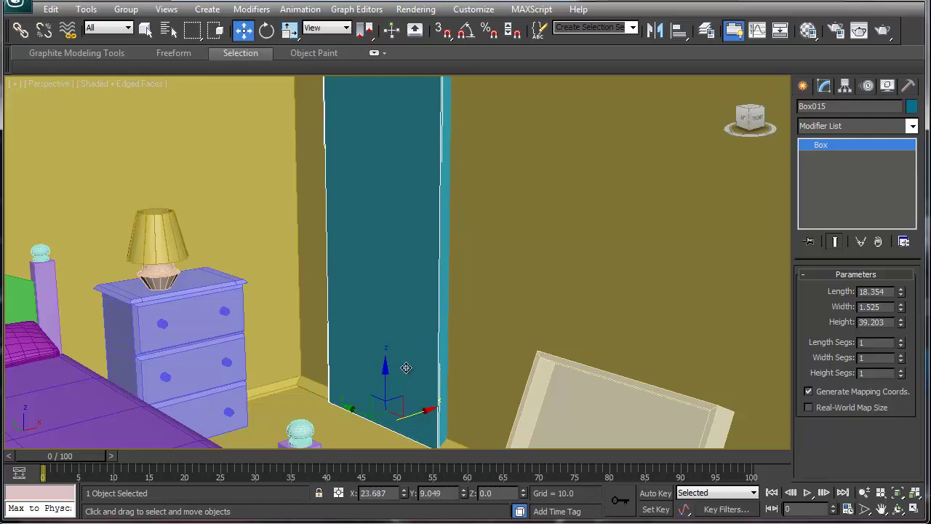
scroll(397, 355, down, 3)
middle_drag(396, 355, 388, 360)
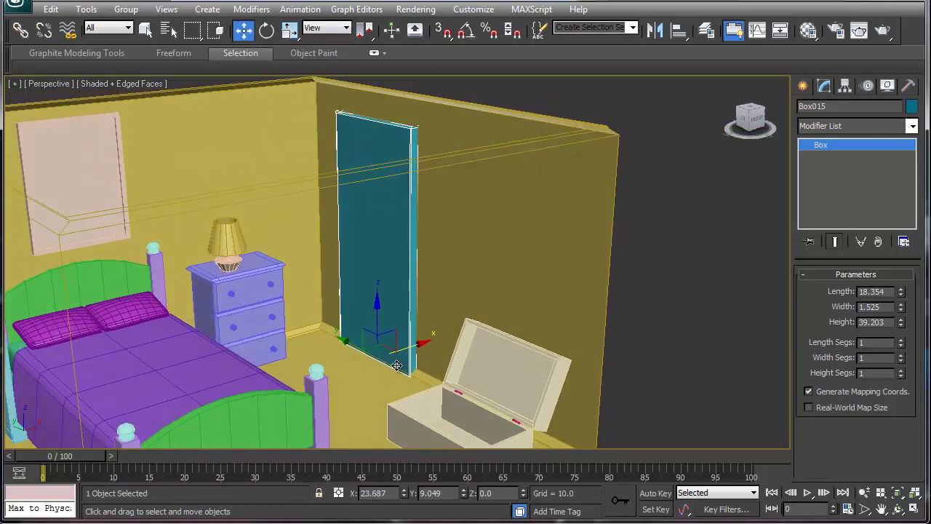
scroll(397, 365, up, 3)
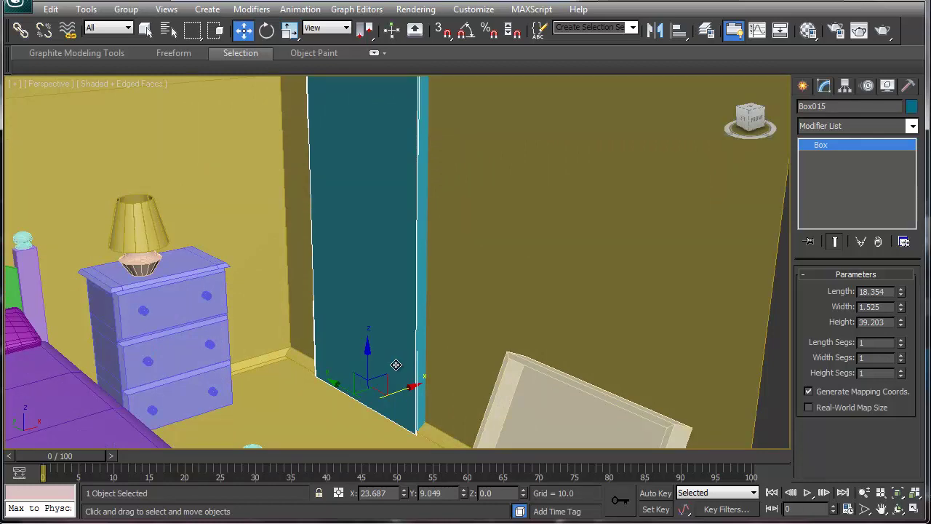
shift+drag(349, 392, 349, 392)
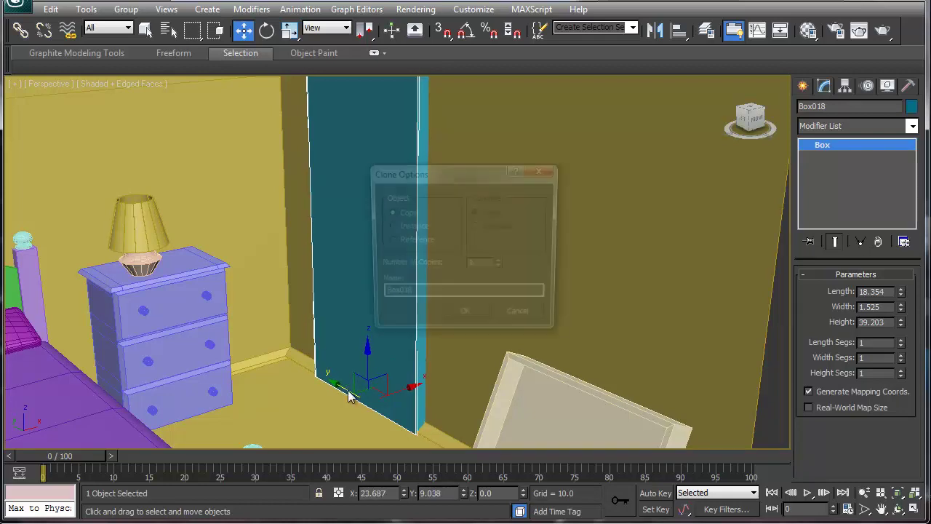
click(464, 318)
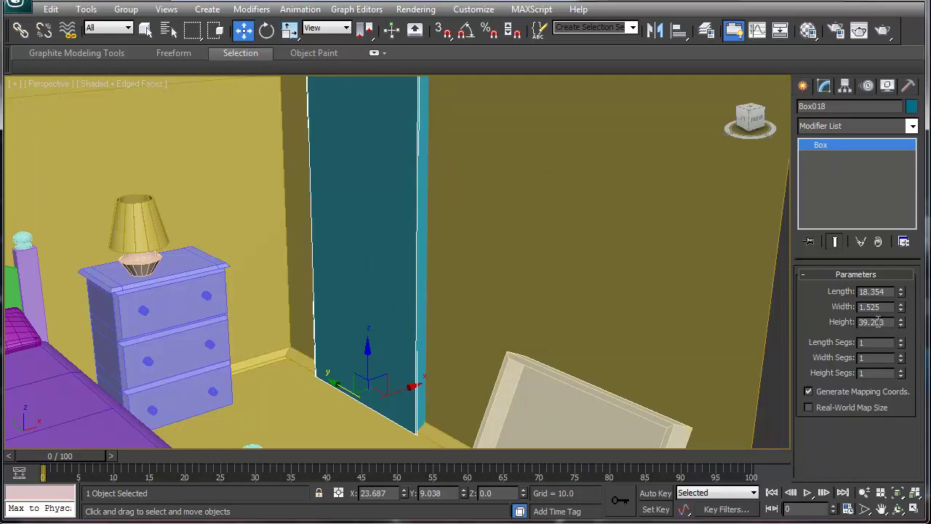
- Select the original door box and divide it into 5 length segments and 5 height segments, keeping 1 width segment
click(376, 333)
click(900, 340)
click(901, 340)
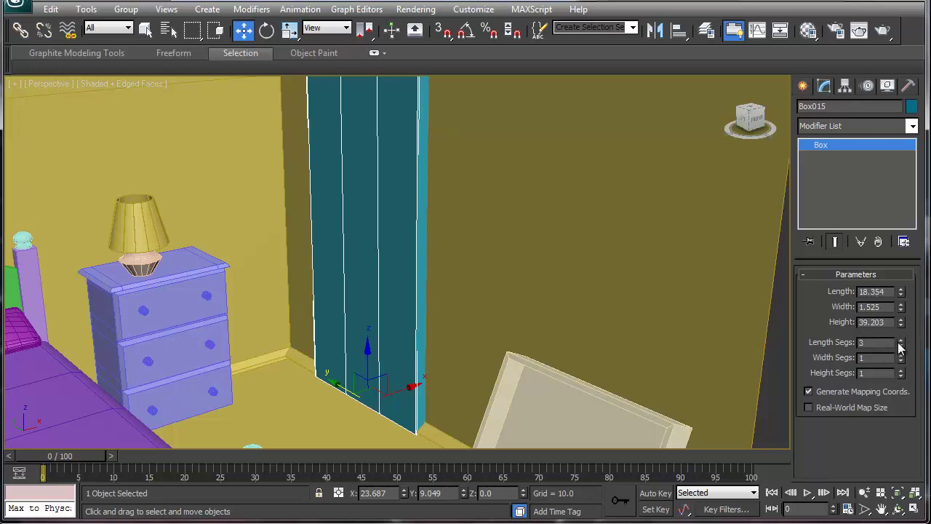
click(901, 340)
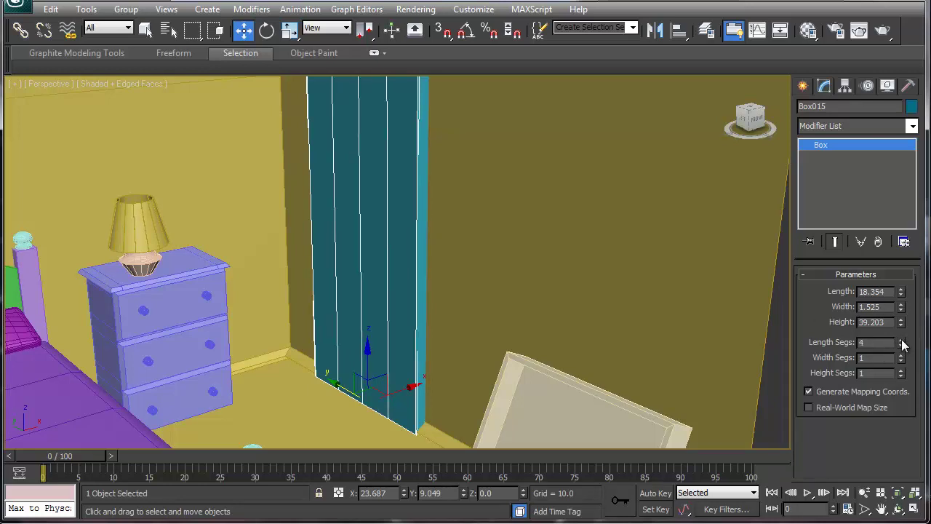
click(901, 355)
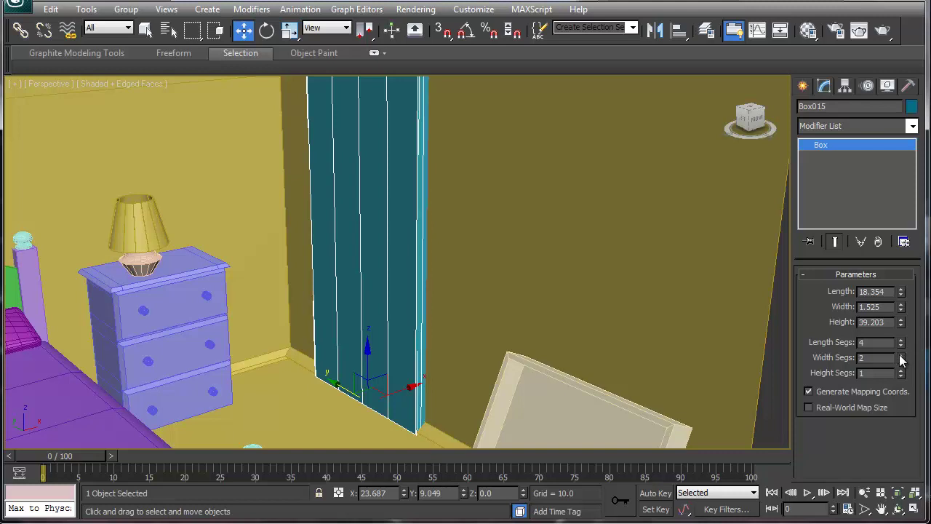
click(902, 361)
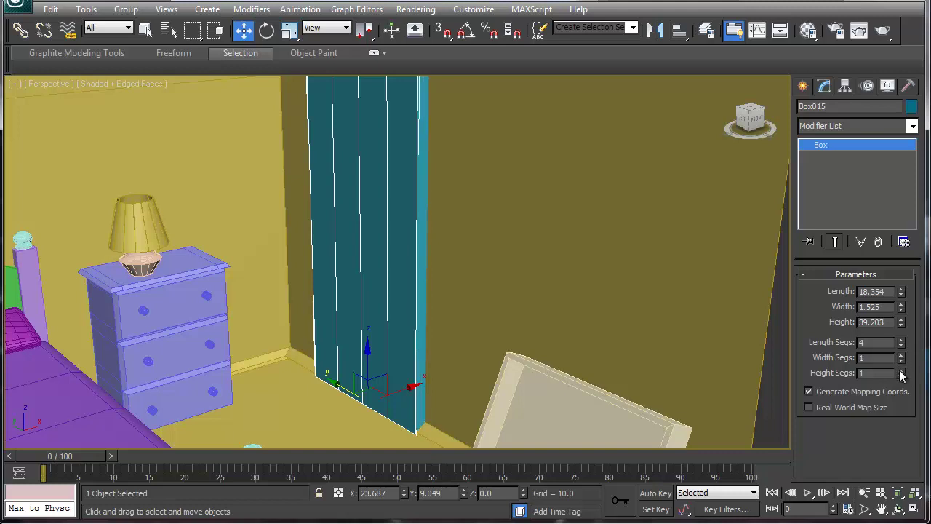
click(901, 370)
click(902, 370)
click(901, 371)
click(901, 371)
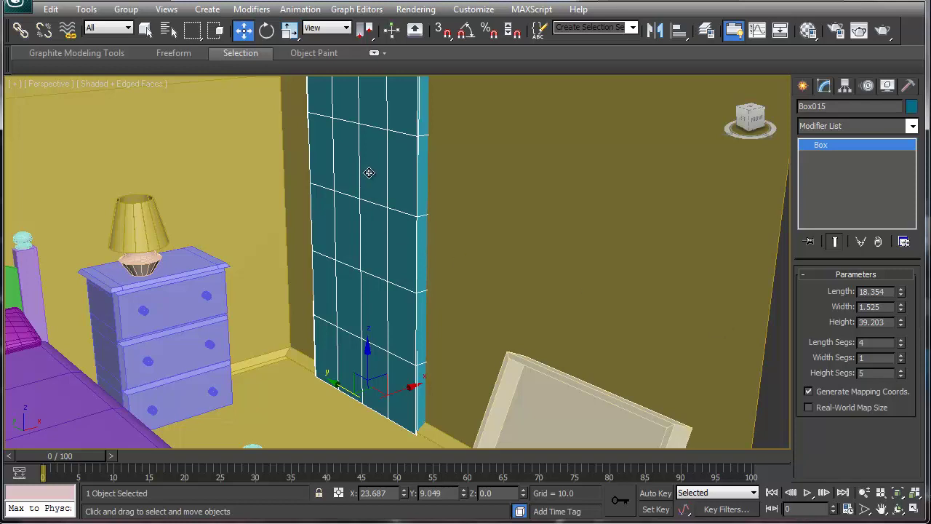
alt+middle_drag(372, 187, 336, 229)
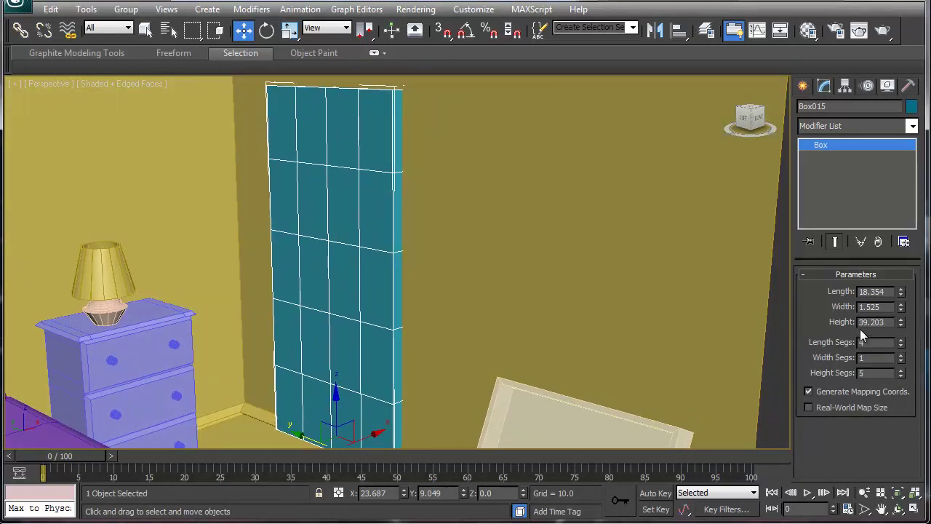
click(901, 339)
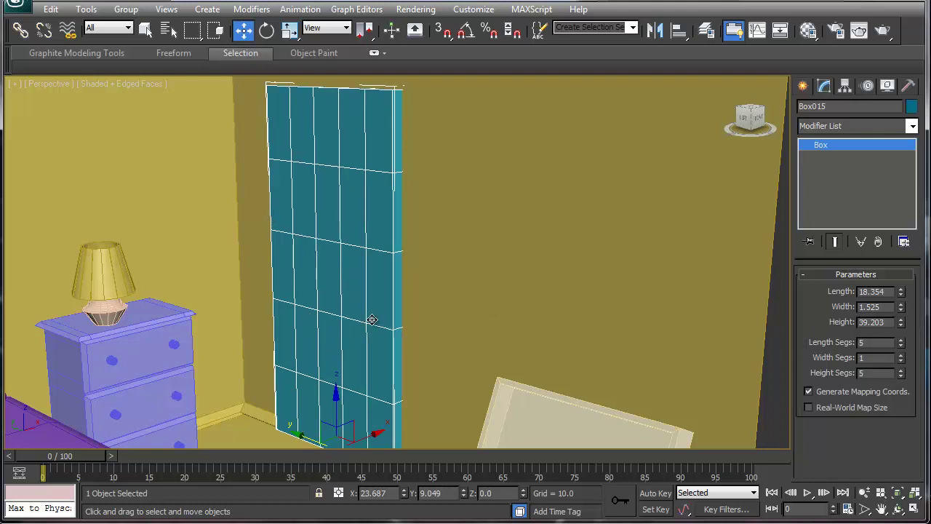
- Convert the segmented door box to an Editable Poly and start editing its vertices
right_click(822, 147)
click(844, 255)
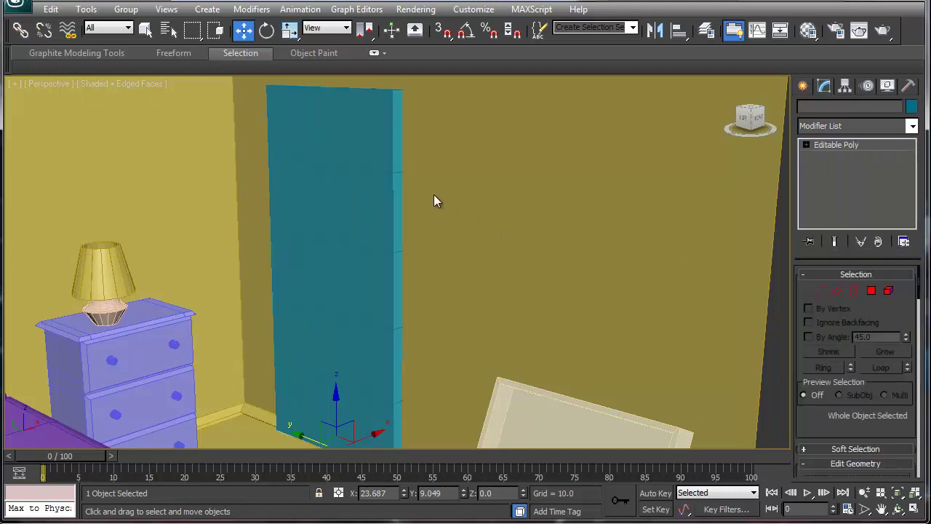
click(819, 291)
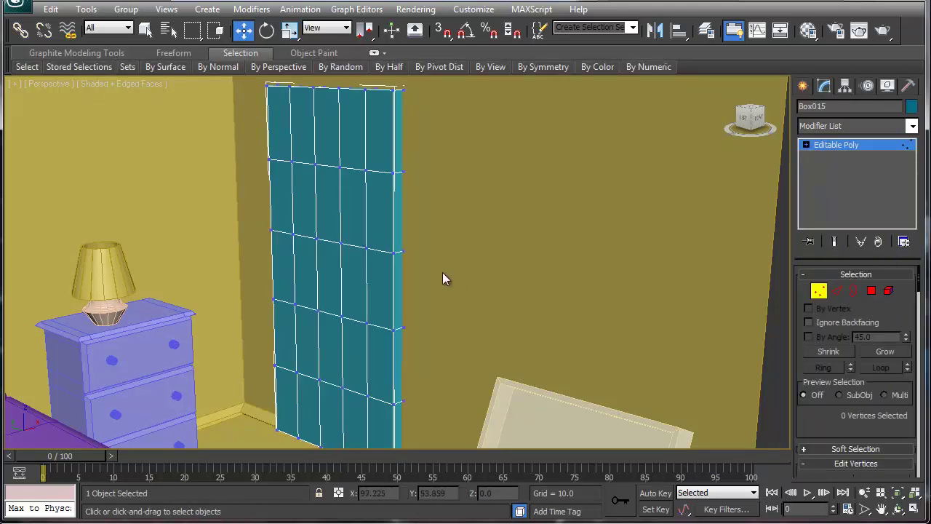
- Scale the door's two middle horizontal vertex rows closer together along Z to form a narrow middle rail
scroll(470, 213, down, 10)
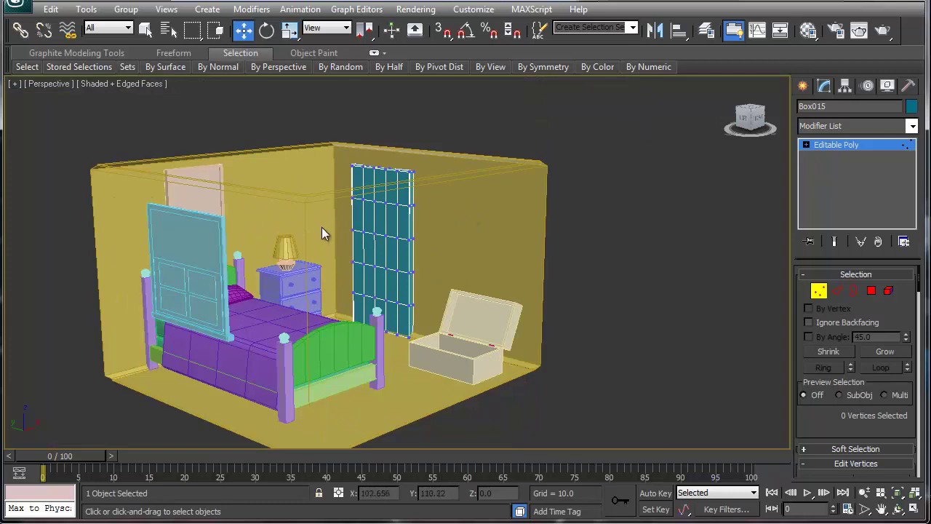
alt+middle_drag(318, 226, 335, 233)
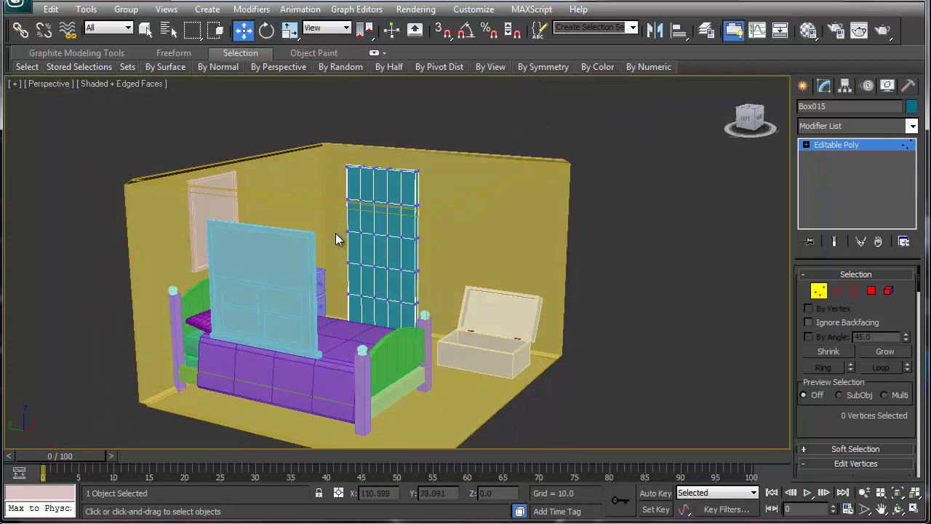
drag(430, 275, 430, 278)
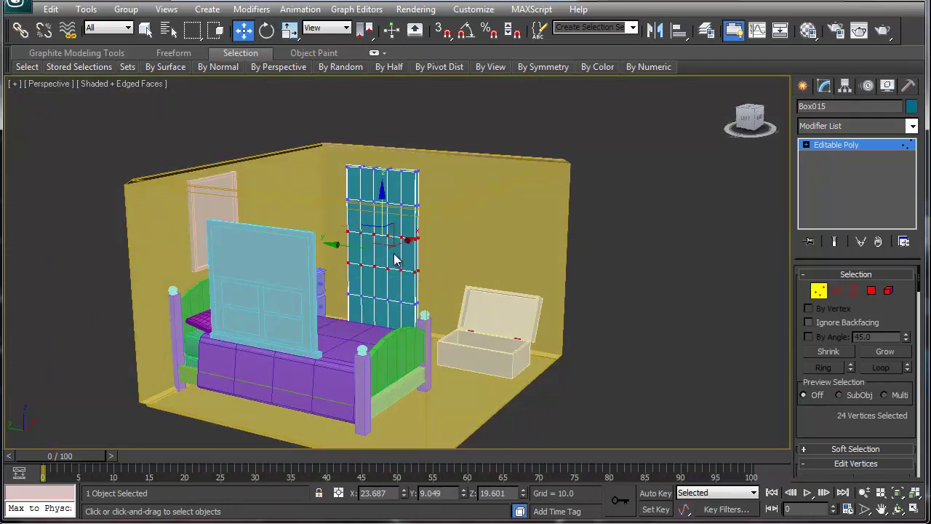
key(e)
key(r)
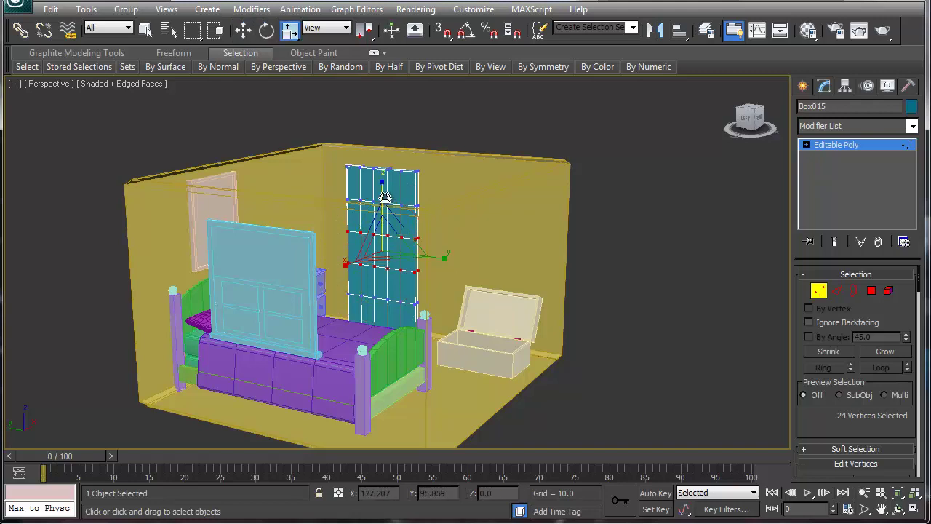
drag(384, 222, 390, 254)
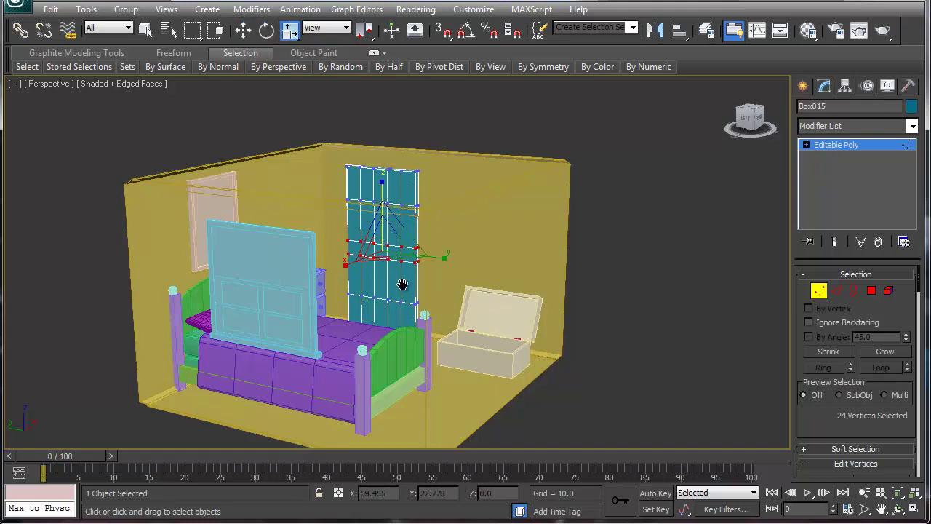
- Select the vertex rows nearest the door's top and bottom edges and scale them apart to 139% along Z
middle_drag(402, 284, 391, 231)
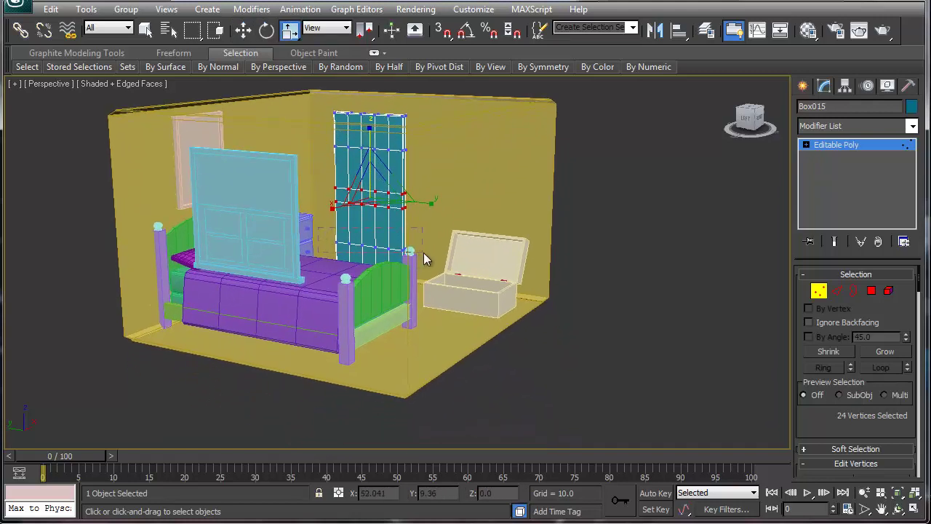
drag(426, 256, 432, 256)
ctrl+drag(426, 146, 425, 146)
drag(369, 147, 369, 123)
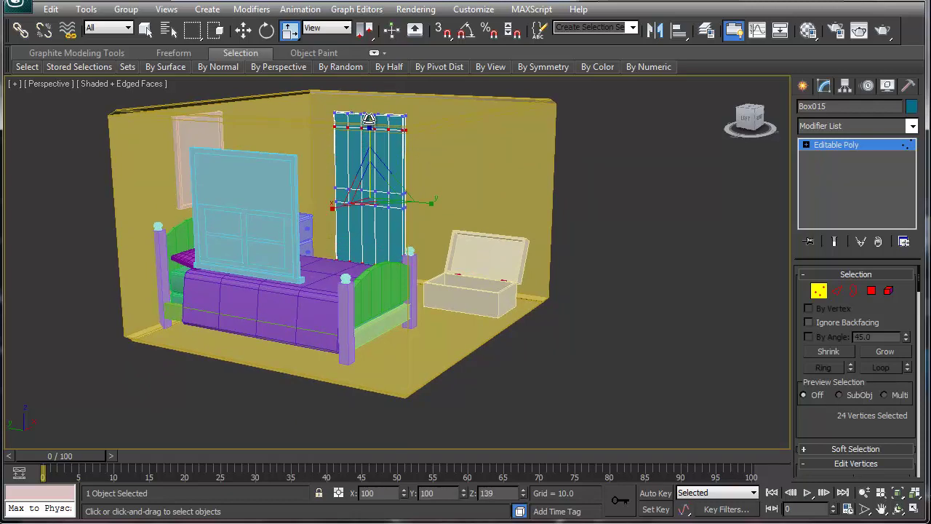
- Select the inner vertex columns nearest the door's two sides and scale them outward along Y to narrow the side stiles
alt+middle_drag(392, 191, 427, 197)
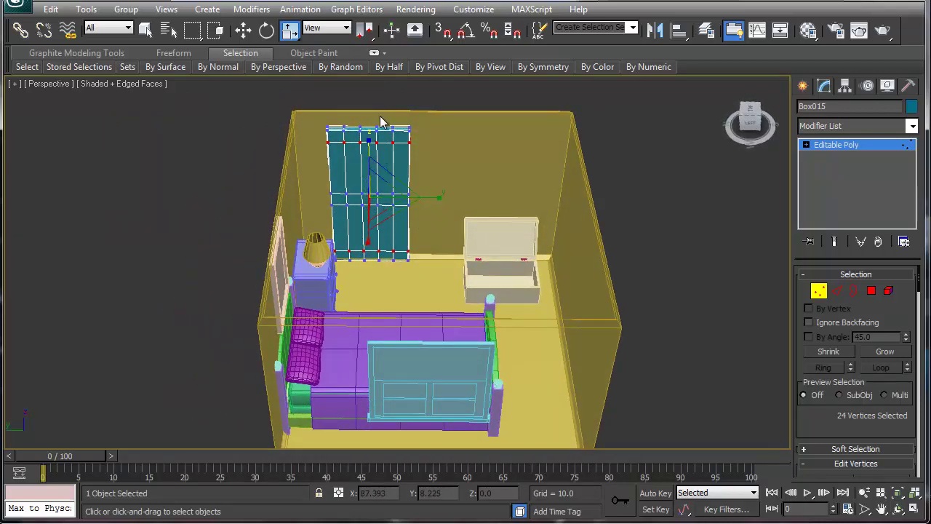
drag(380, 116, 360, 273)
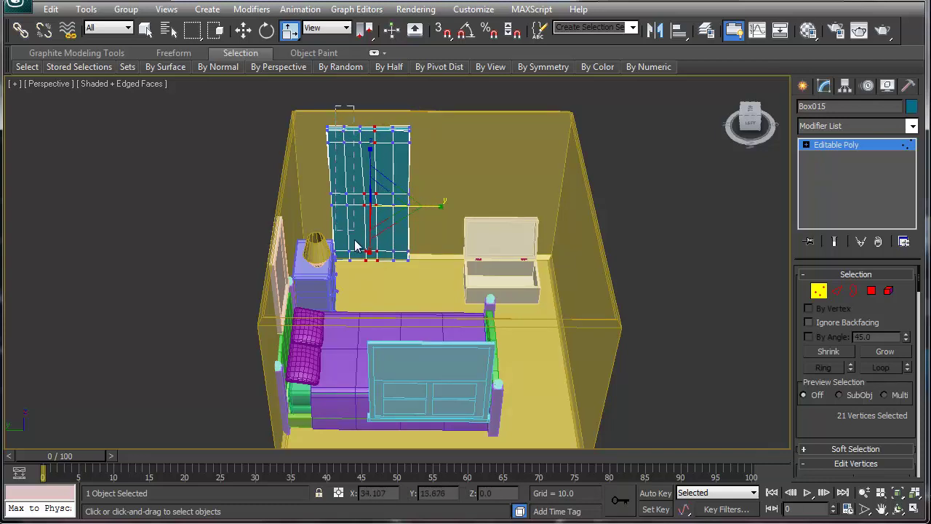
drag(359, 270, 359, 271)
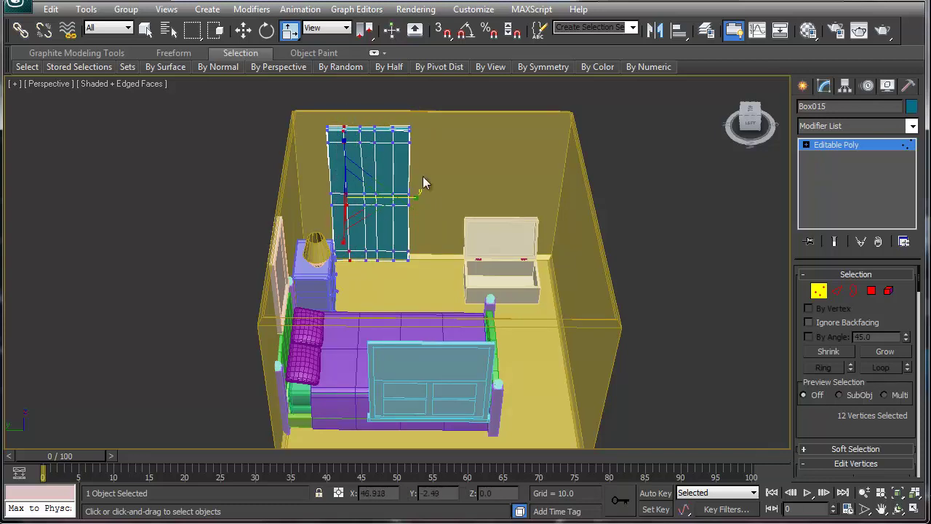
ctrl+drag(384, 114, 399, 269)
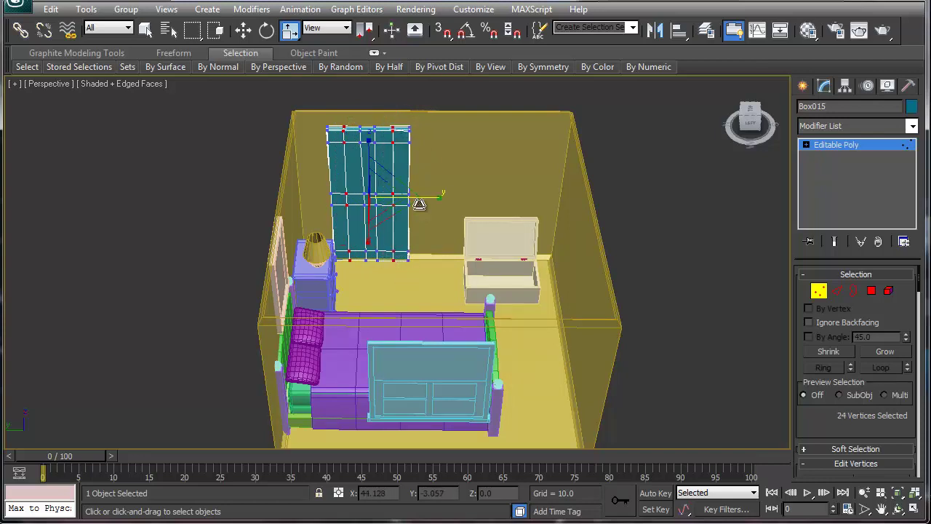
drag(427, 197, 447, 199)
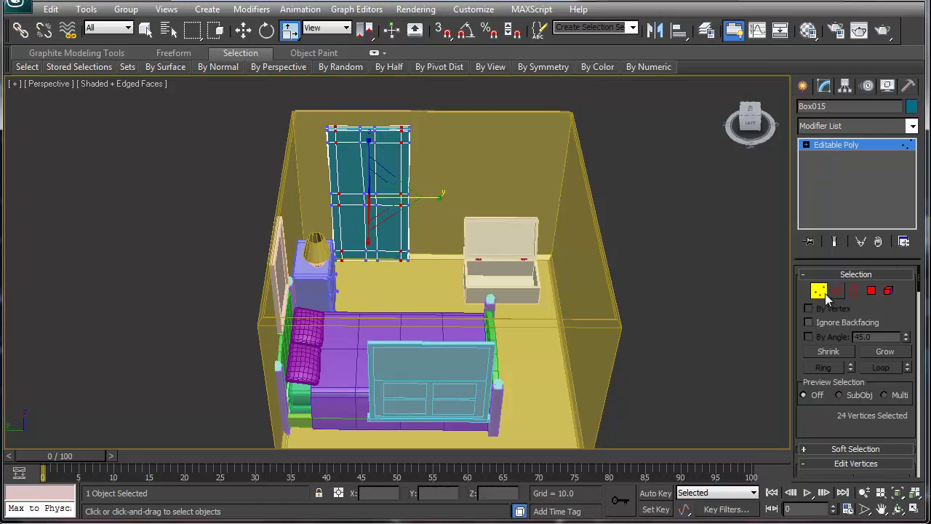
- Select the door's four large front panel polygons and bevel them freehand into recessed, slightly inset panels
click(820, 291)
click(870, 293)
click(388, 169)
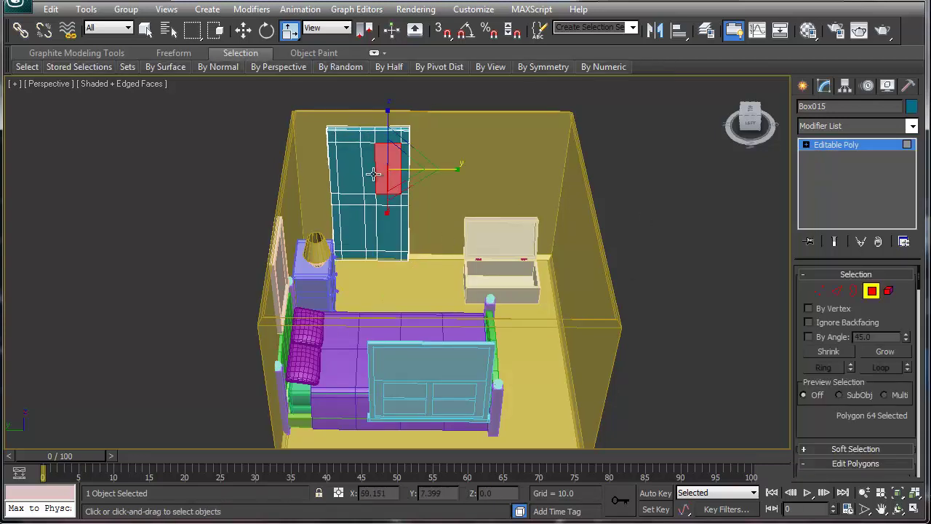
ctrl+click(350, 167)
ctrl+click(351, 225)
ctrl+click(386, 223)
right_click(384, 221)
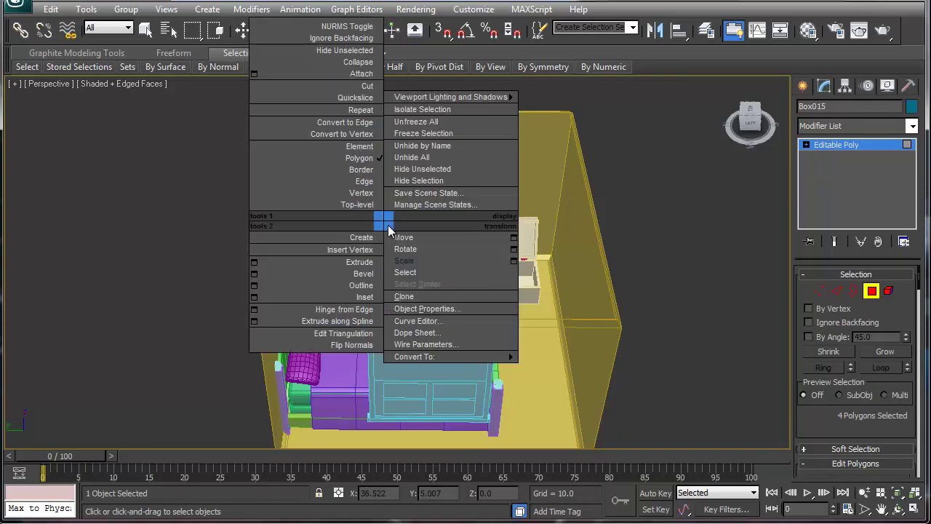
click(362, 274)
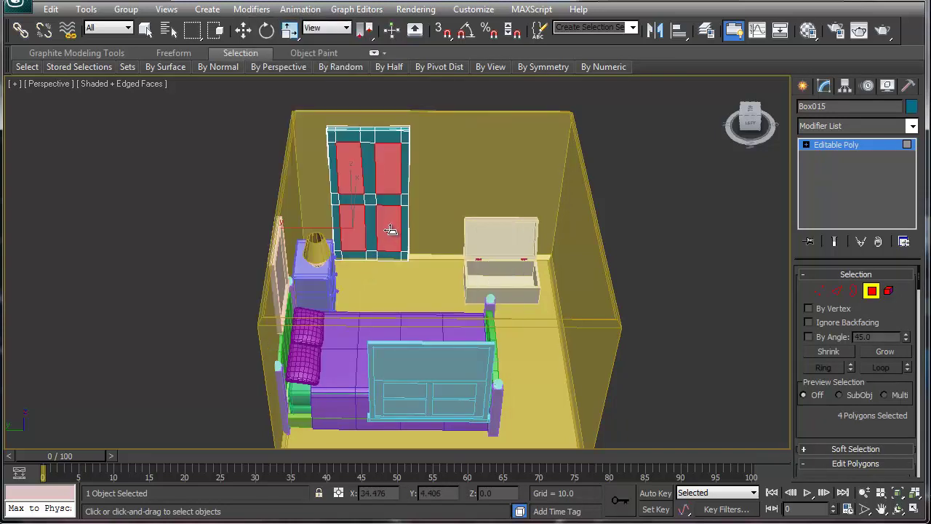
drag(391, 230, 389, 237)
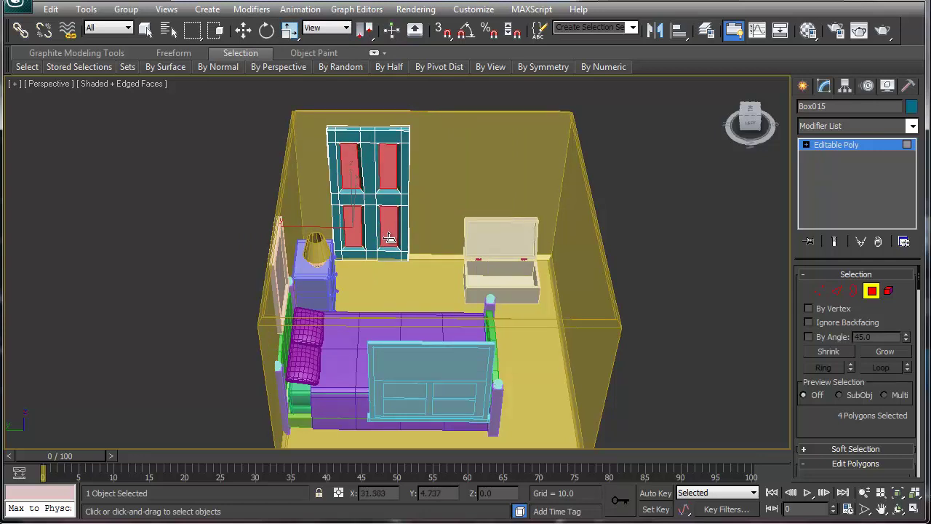
alt+middle_drag(410, 214, 354, 241)
scroll(304, 208, up, 5)
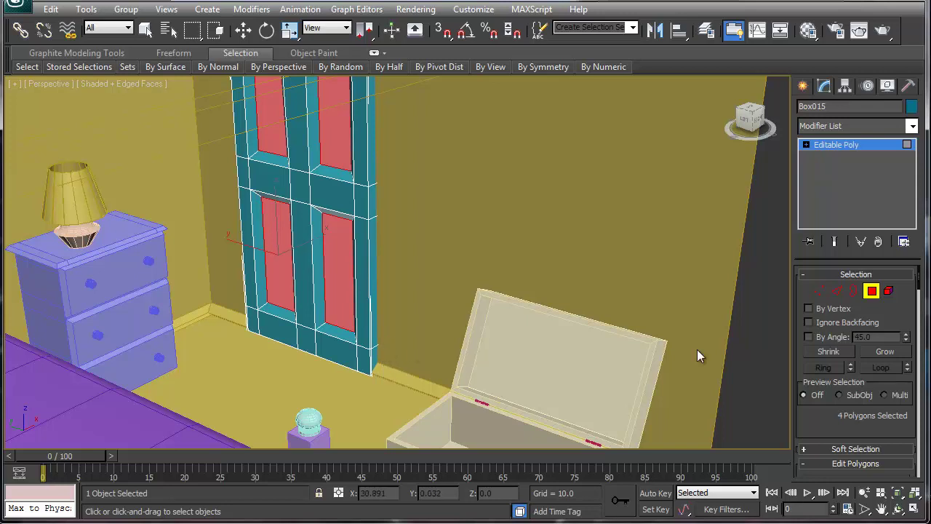
- Leave polygon editing on the door and switch to the Move tool
click(872, 291)
key(w)
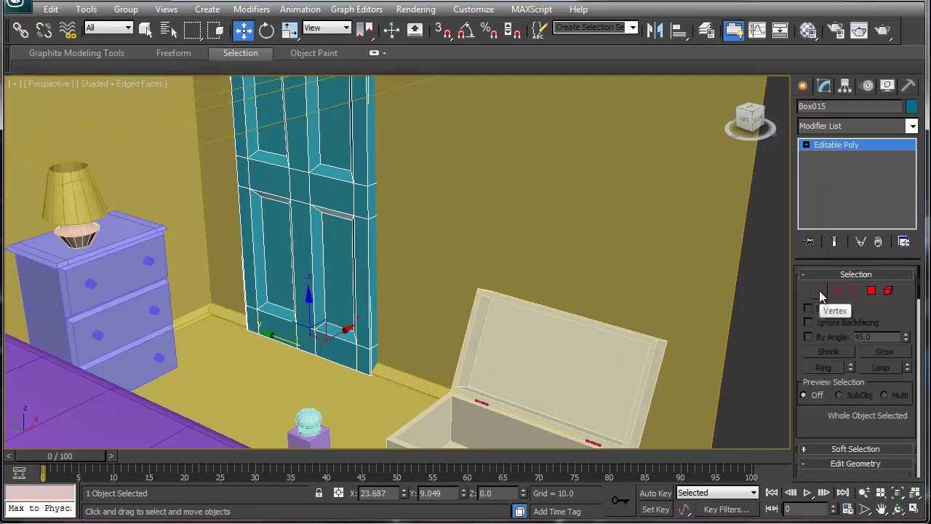
click(805, 88)
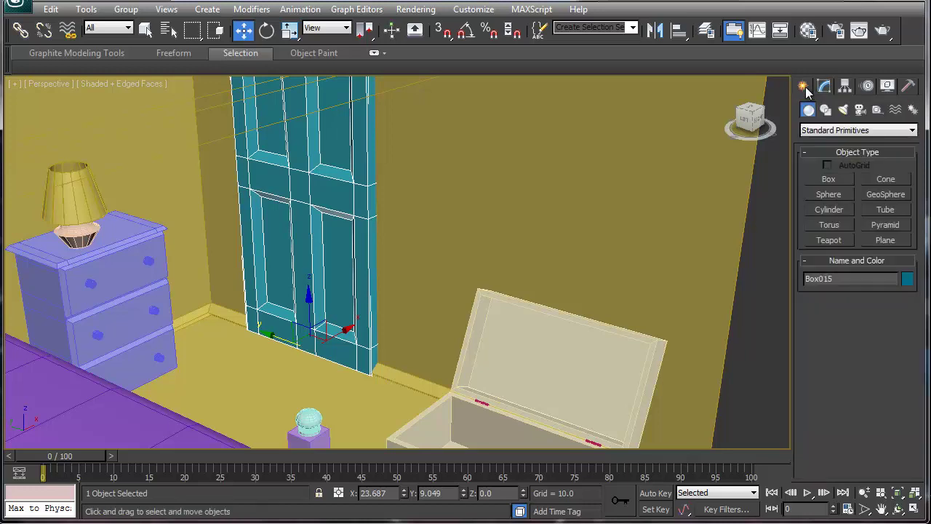
click(829, 179)
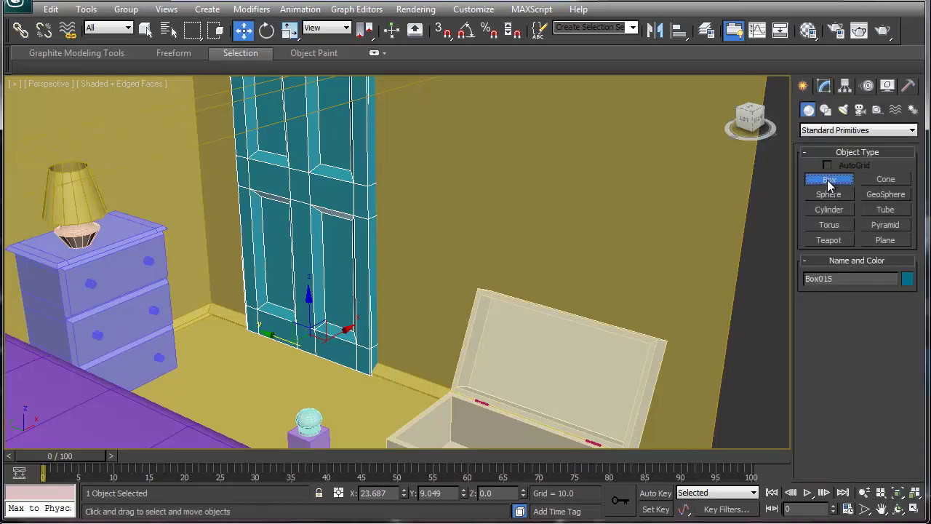
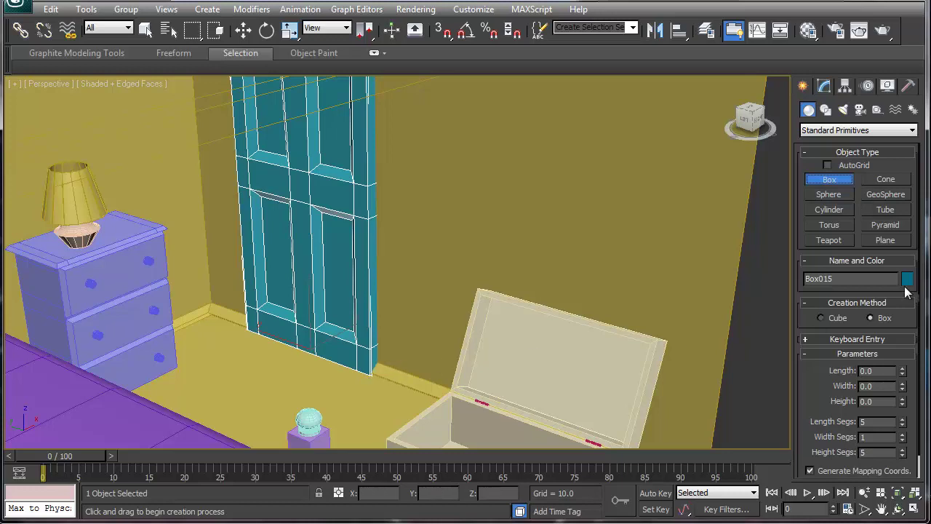
- Draw a closed line profile with one curved side beside the door's end in the Top view, about 2.1 units long and 0.5 deep
click(826, 110)
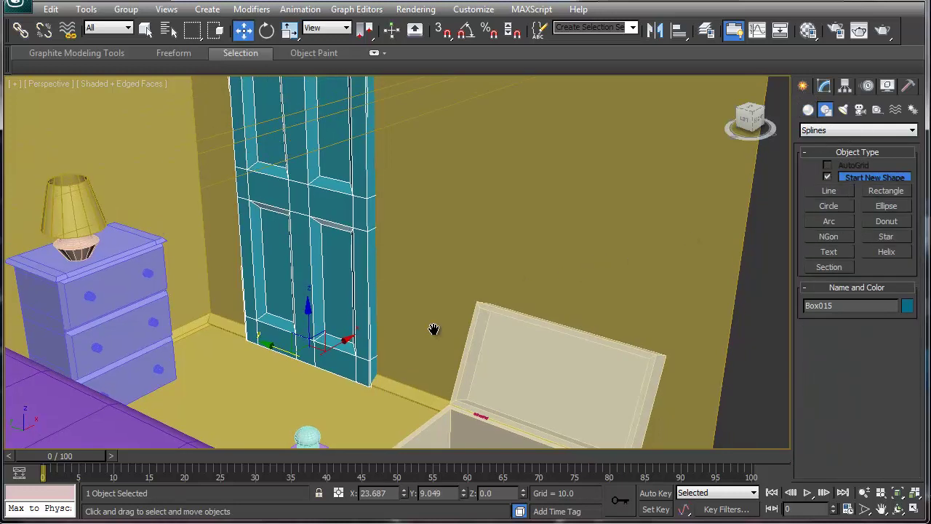
key(alt+w)
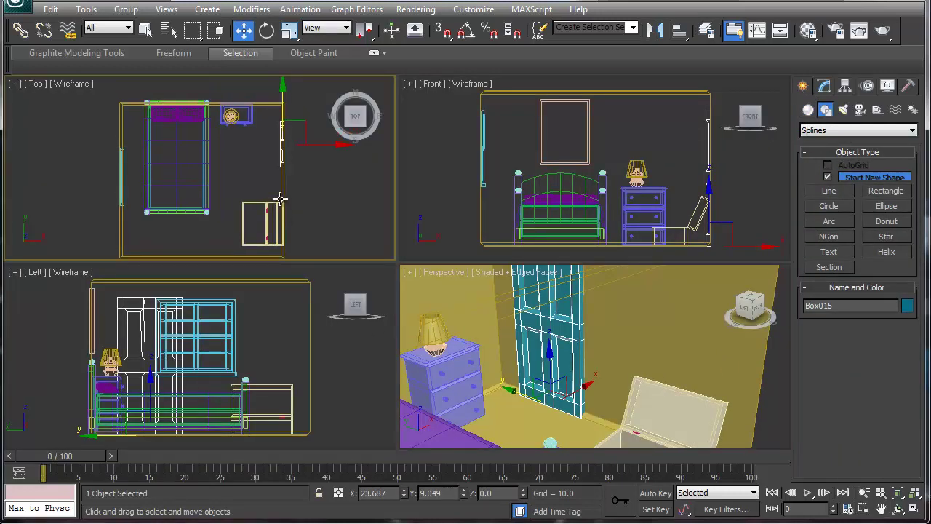
scroll(280, 191, up, 5)
middle_drag(281, 191, 289, 187)
key(z)
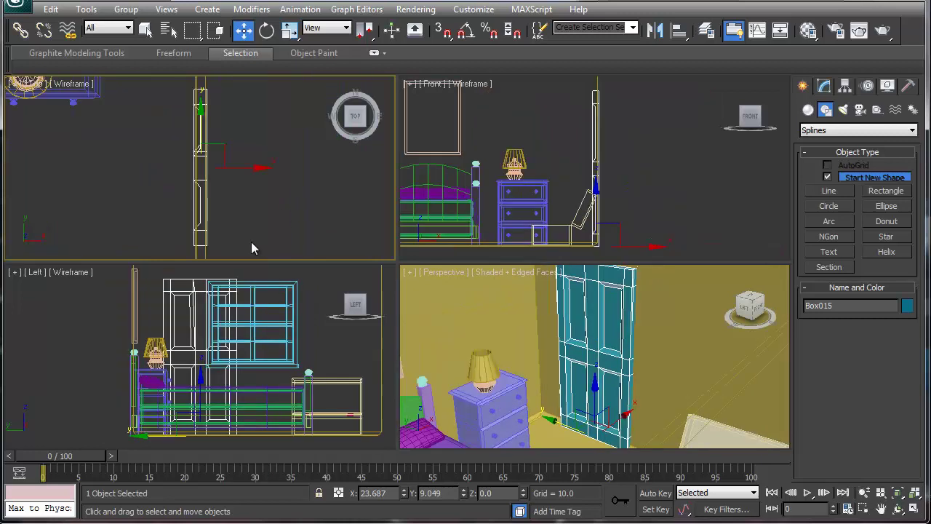
key(alt+w)
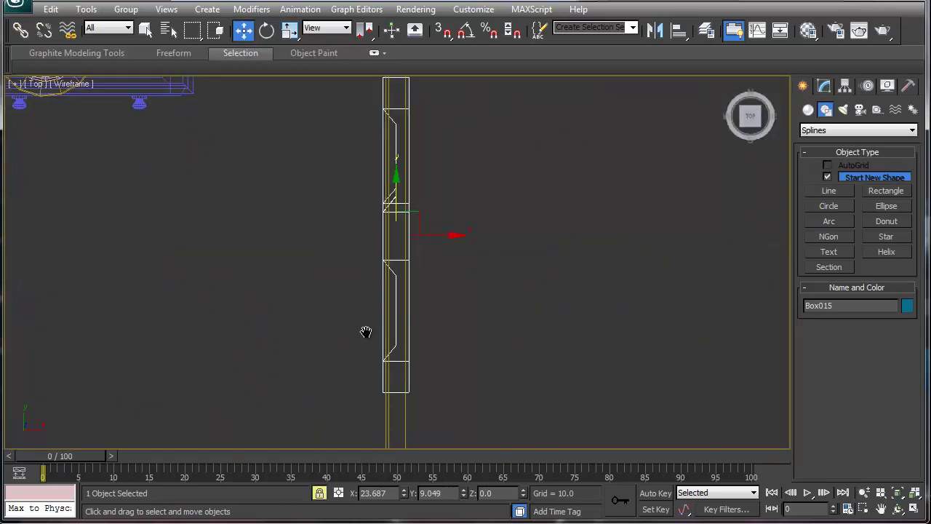
scroll(366, 333, up, 3)
middle_drag(343, 366, 353, 313)
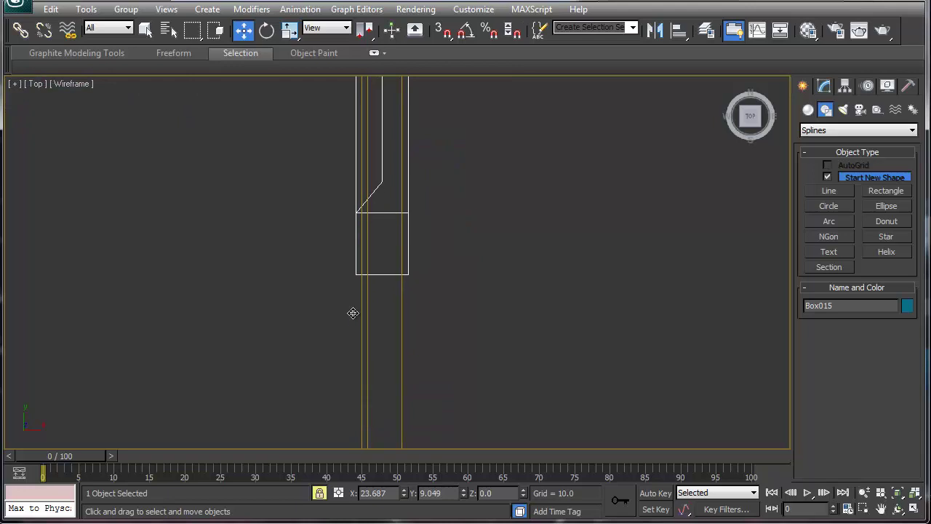
click(844, 190)
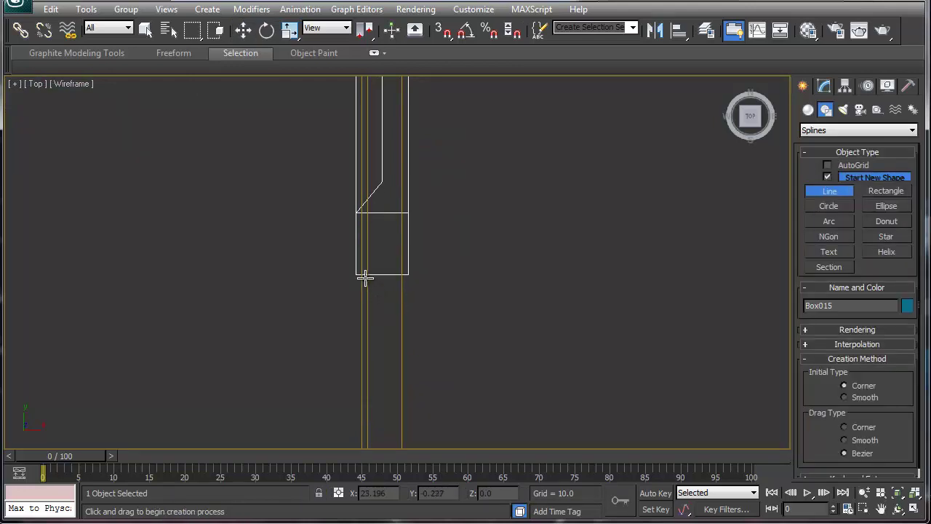
click(367, 278)
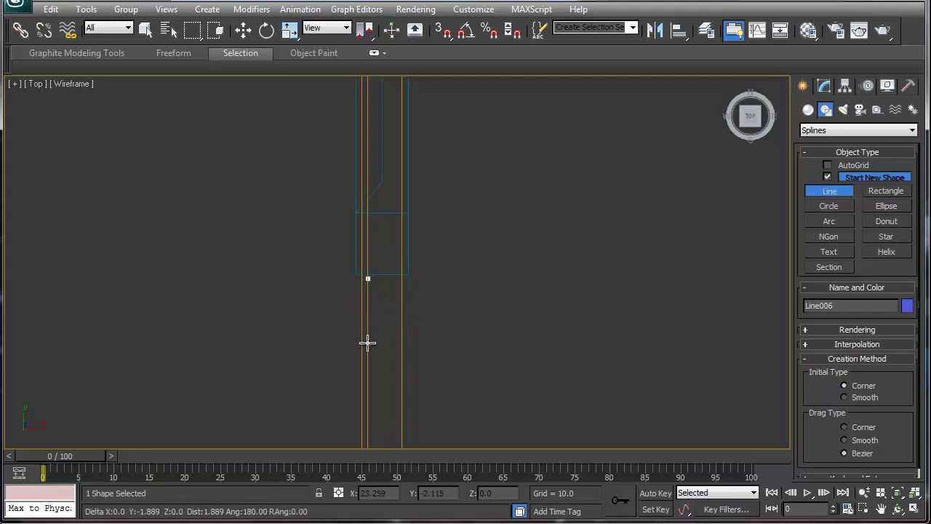
click(367, 350)
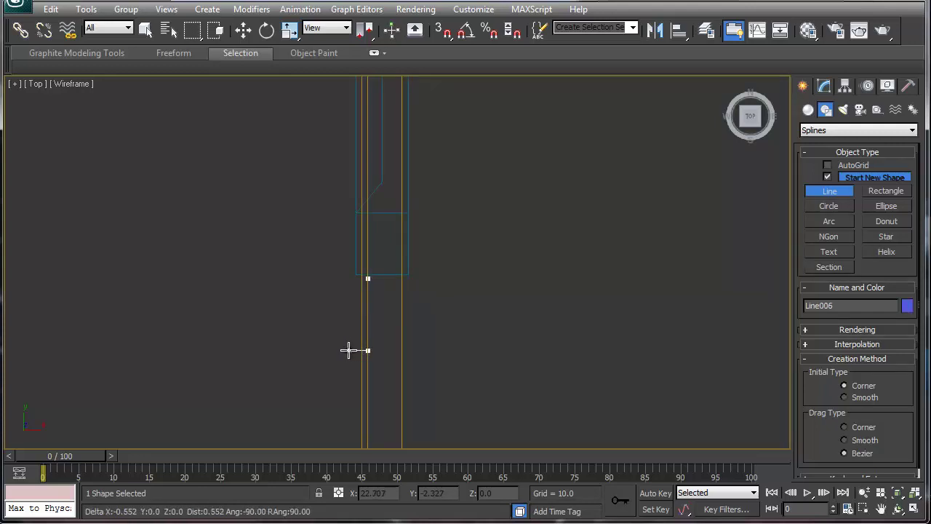
click(349, 350)
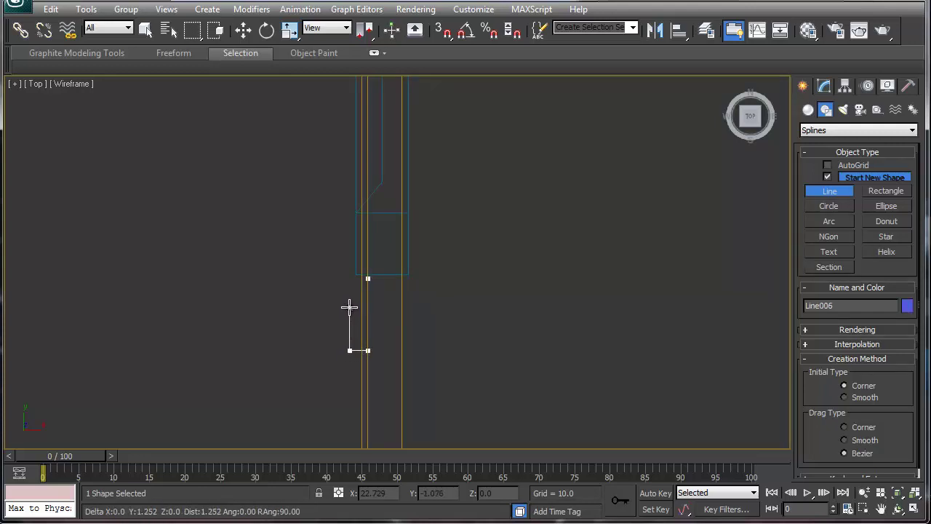
drag(355, 306, 359, 290)
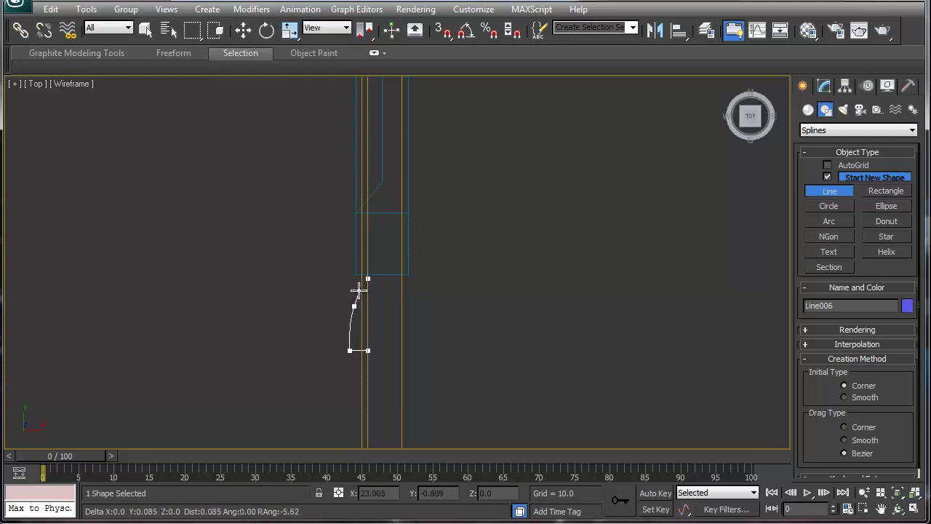
click(360, 279)
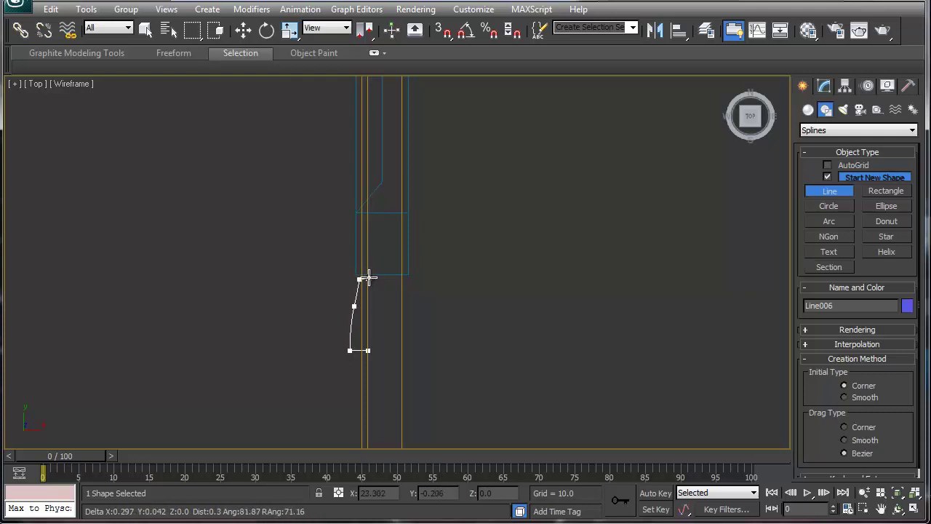
click(369, 279)
click(465, 269)
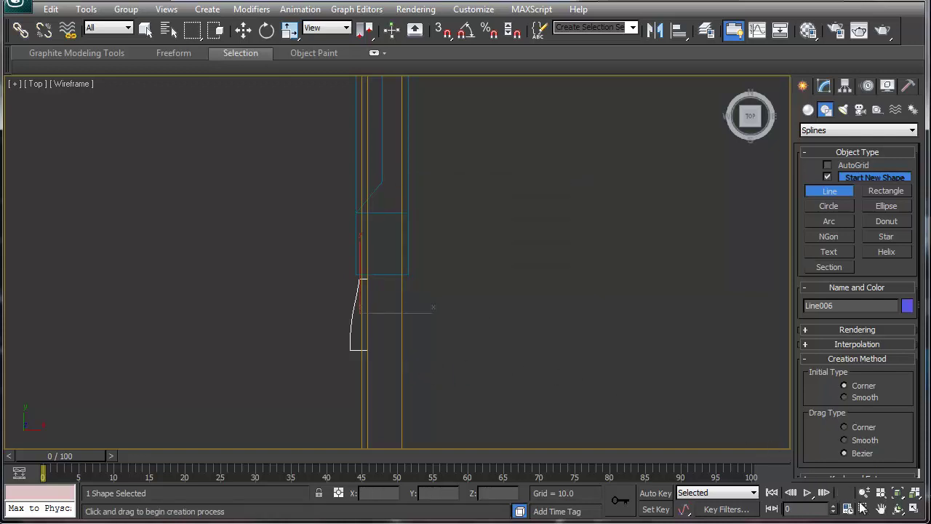
- Apply an Extrude modifier to the trim profile with an amount of 39.0
key(alt+w)
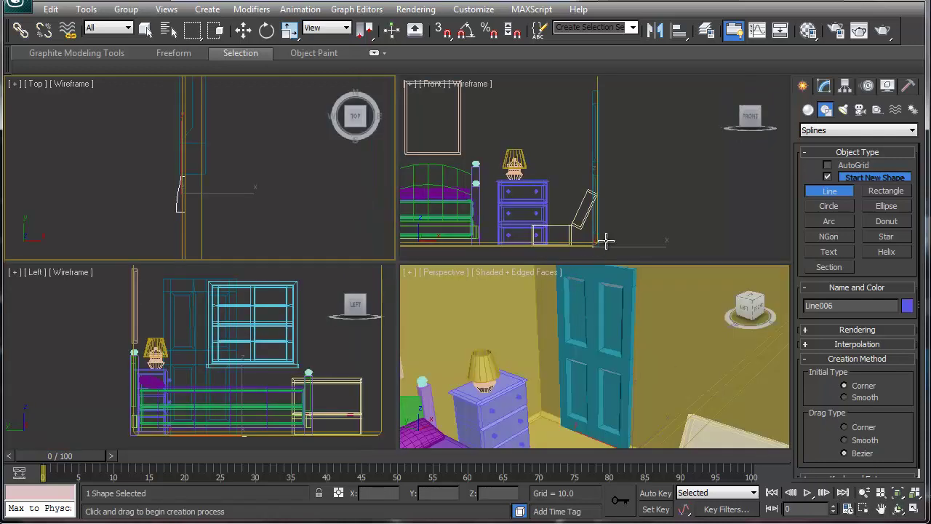
click(824, 85)
click(912, 126)
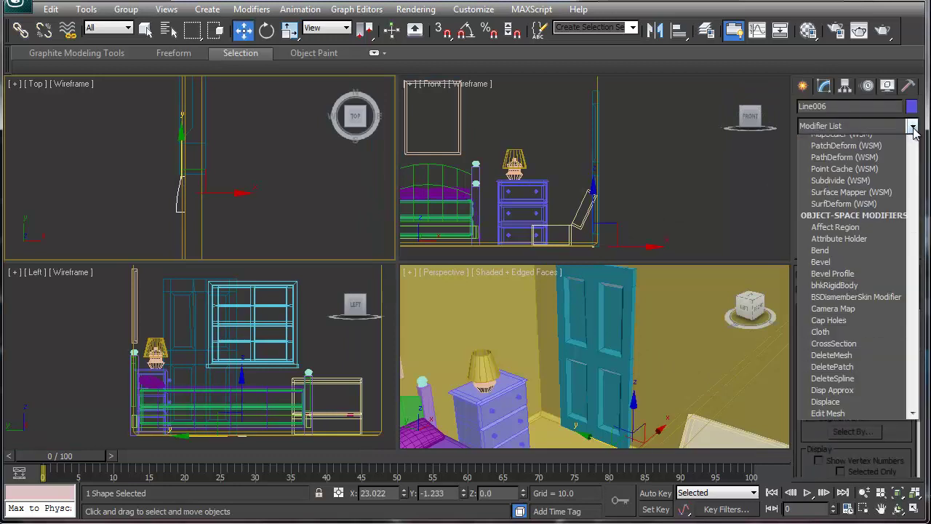
drag(903, 306, 901, 457)
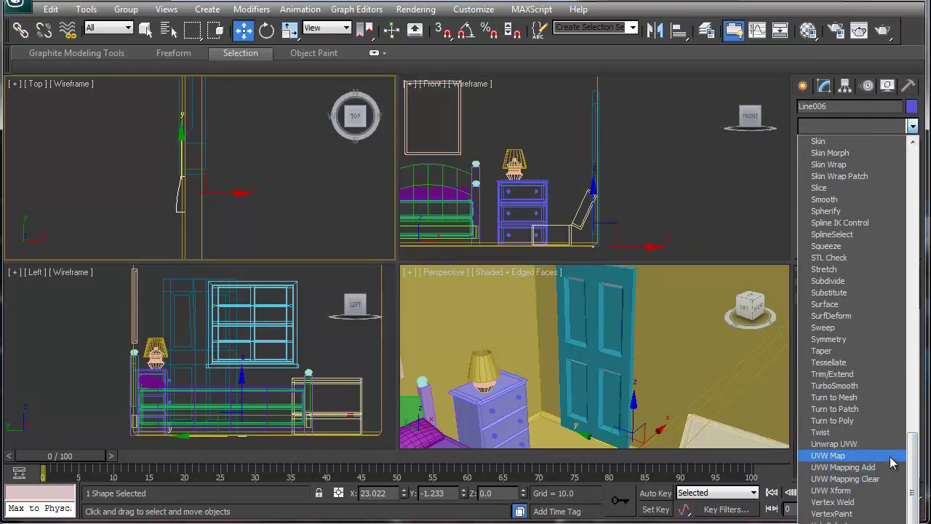
scroll(843, 271, up, 6)
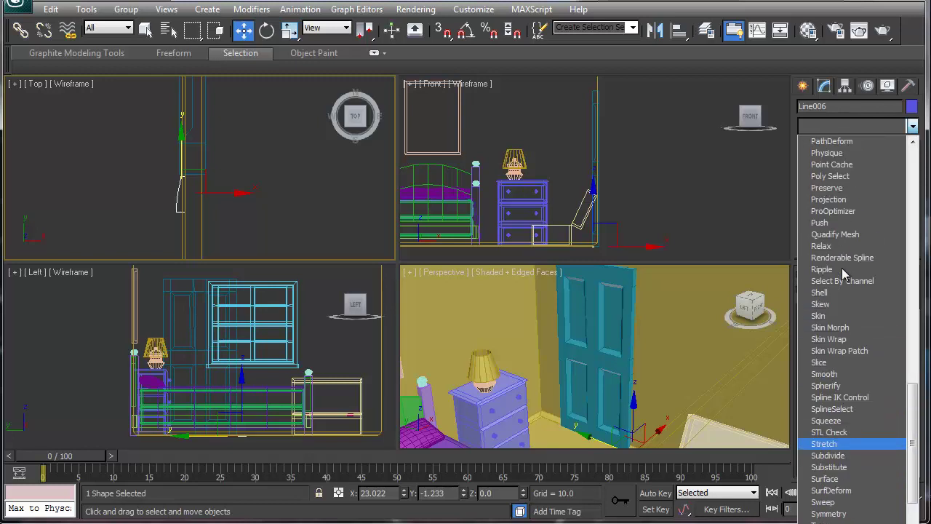
scroll(841, 270, up, 10)
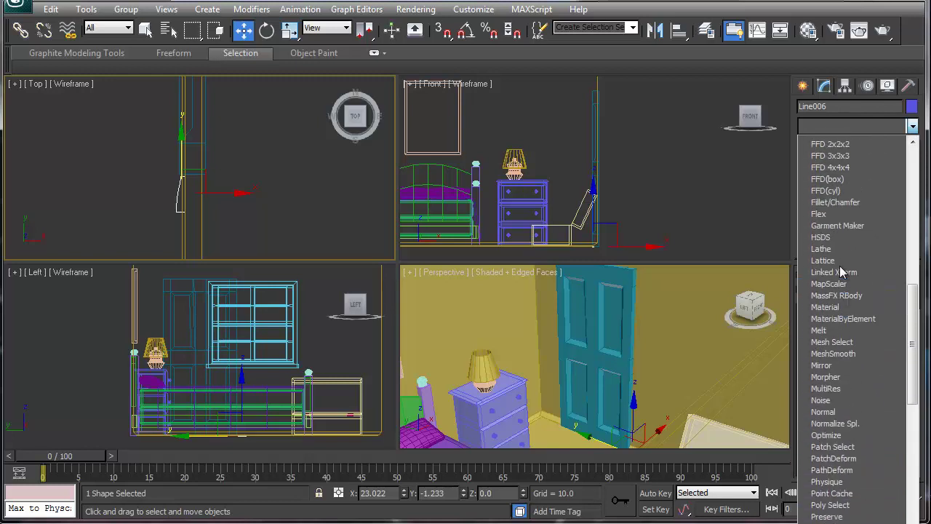
scroll(840, 265, up, 1)
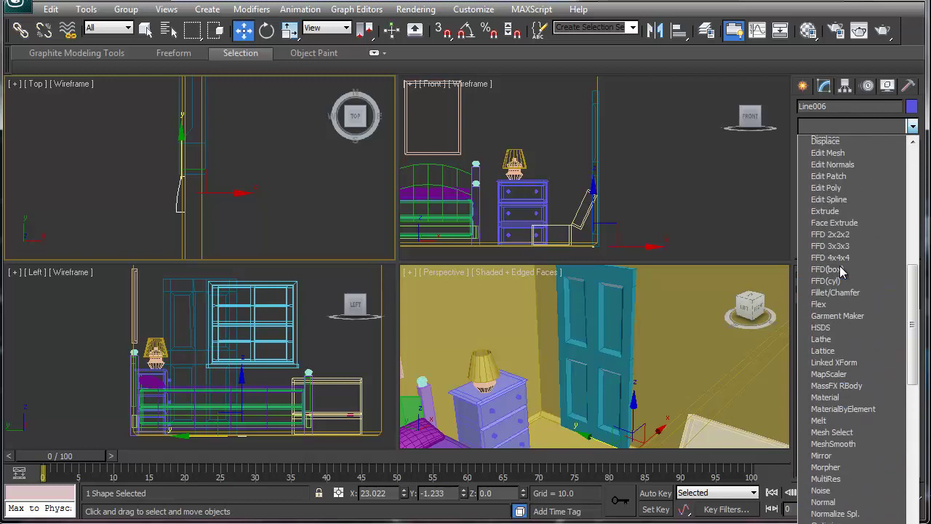
click(844, 211)
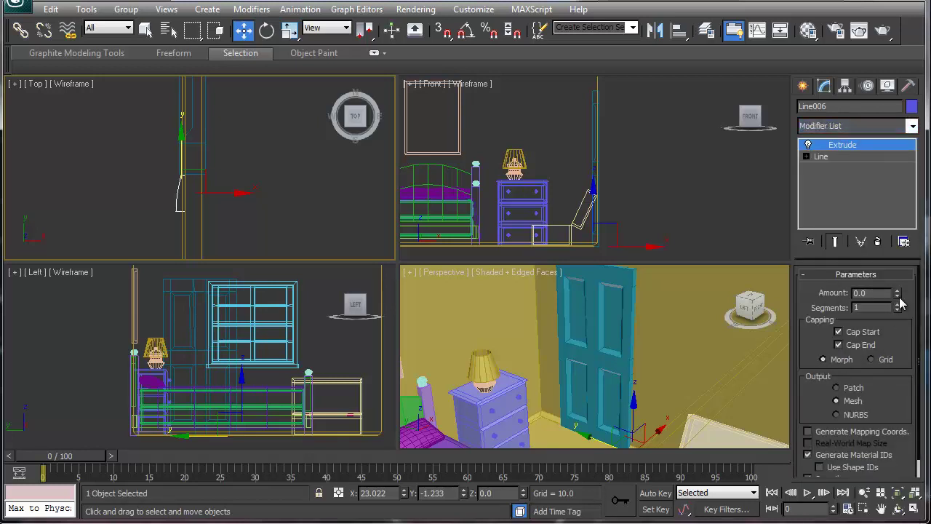
drag(900, 300, 895, 237)
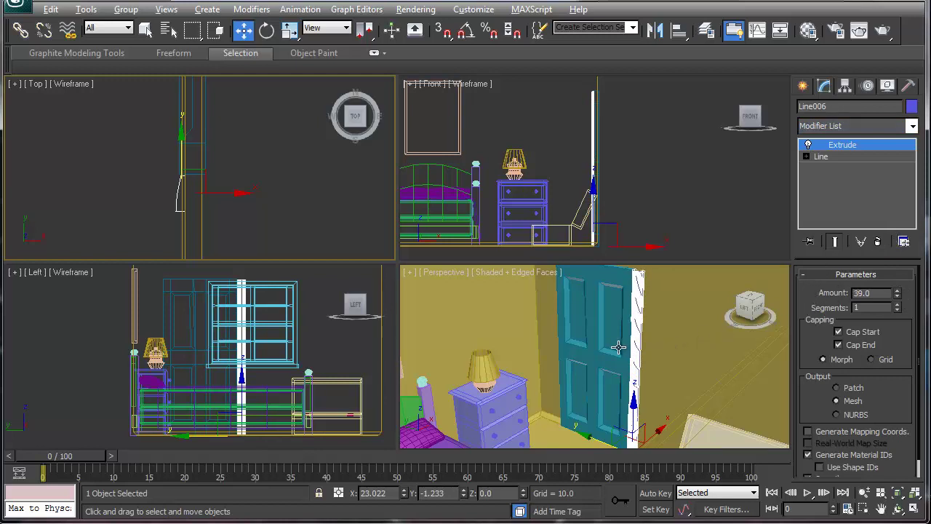
- Increase the trim's extrusion amount to 39.5 to match the top of the door
alt+middle_drag(619, 347, 628, 351)
key(alt+w)
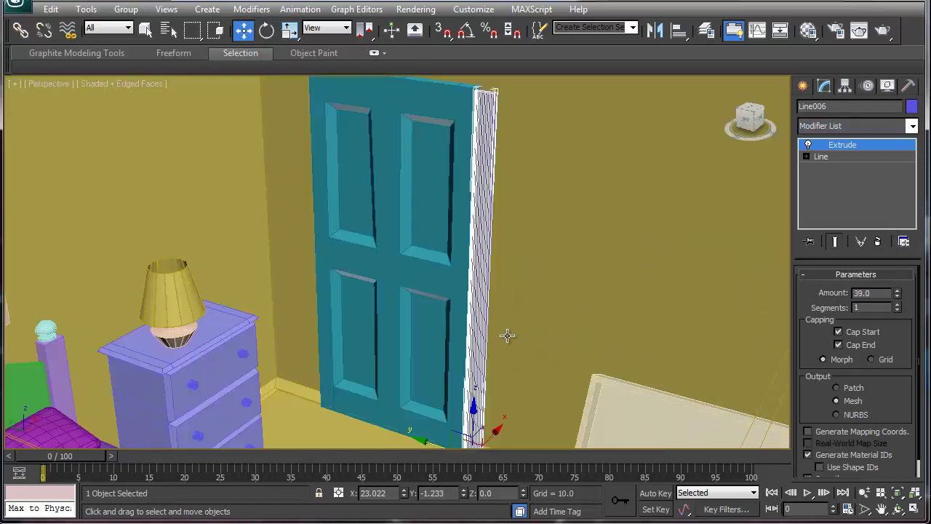
alt+middle_drag(448, 334, 483, 346)
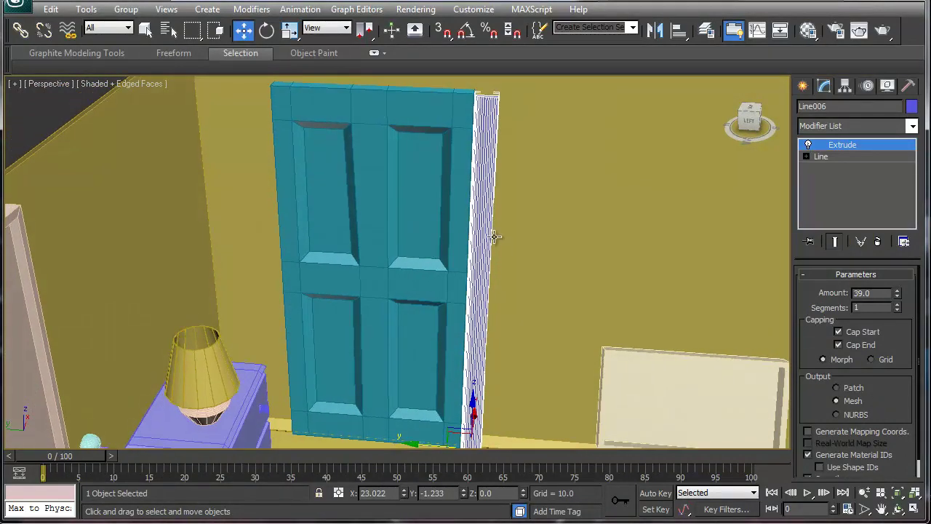
alt+middle_drag(494, 233, 480, 324)
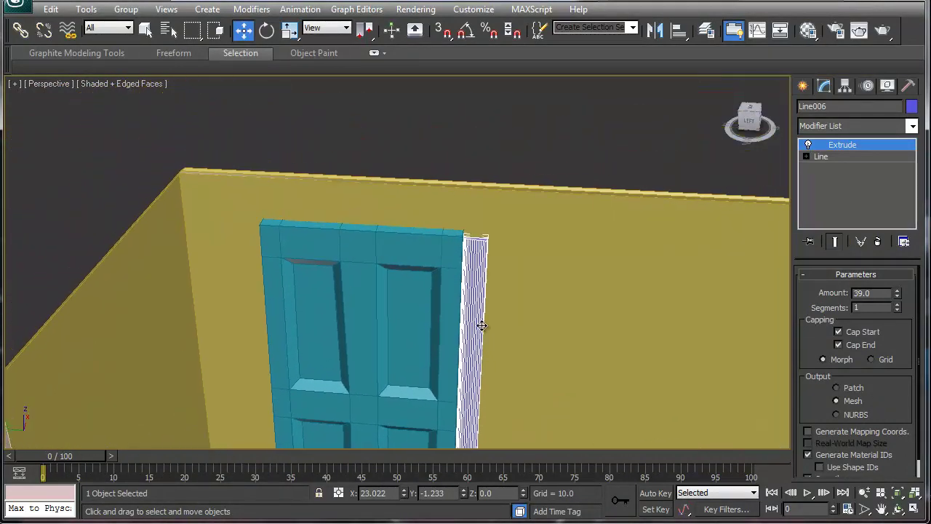
scroll(481, 312, up, 3)
scroll(481, 313, up, 3)
middle_drag(566, 264, 469, 259)
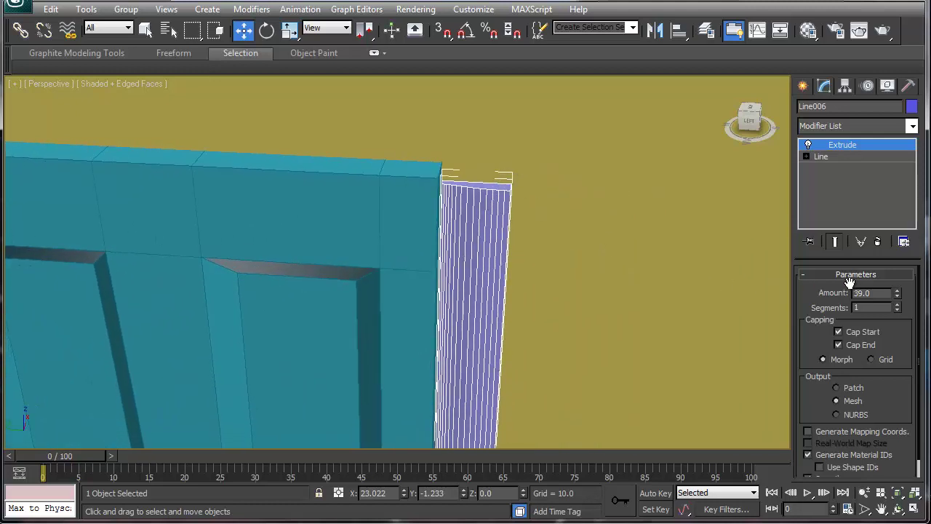
click(899, 290)
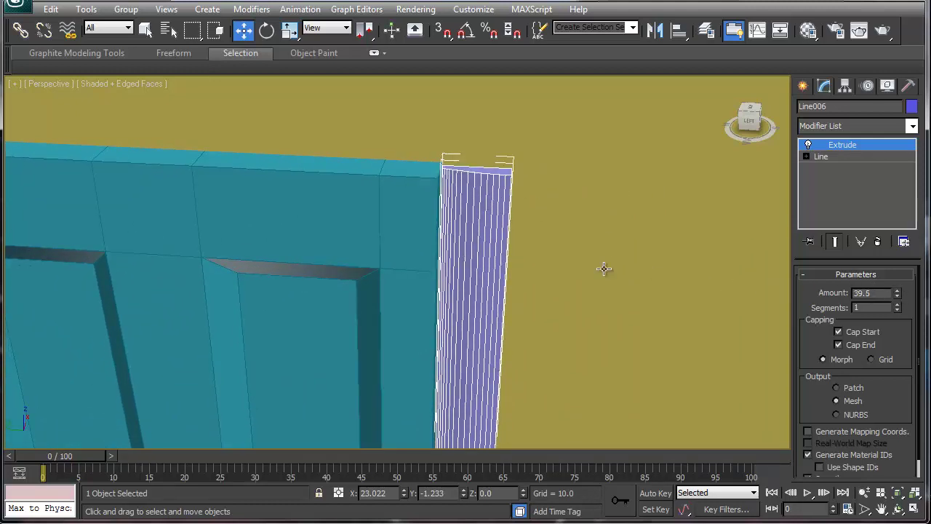
- Add an Edit Poly modifier on top of the extruded door trim
alt+middle_drag(481, 270, 603, 220)
click(912, 127)
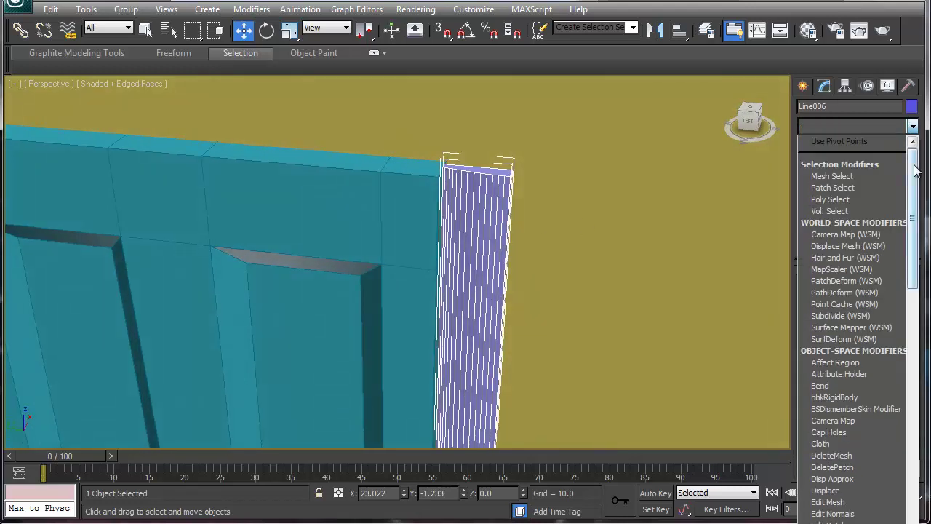
scroll(880, 297, down, 6)
click(862, 374)
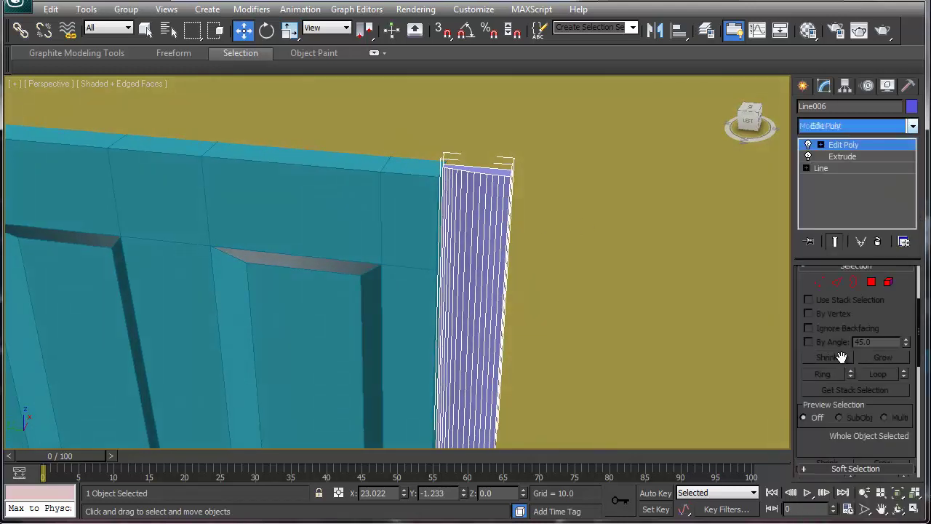
- Select the trim's top end polygon, nudge it along Z, and rotate it about -44° around X for a mitred corner
click(871, 282)
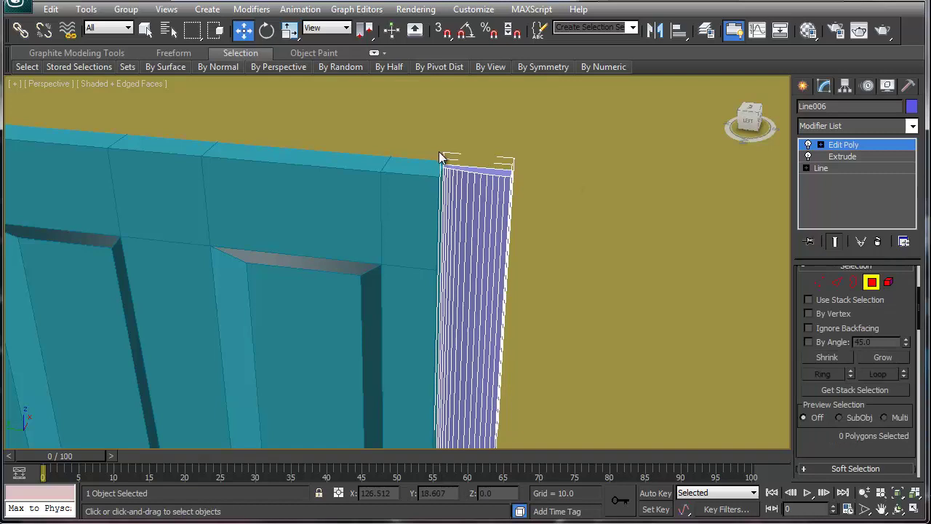
click(494, 170)
mouse_move(478, 179)
alt+middle_down()
mouse_move(519, 224)
mouse_move(495, 186)
alt+middle_up()
drag(484, 162, 484, 168)
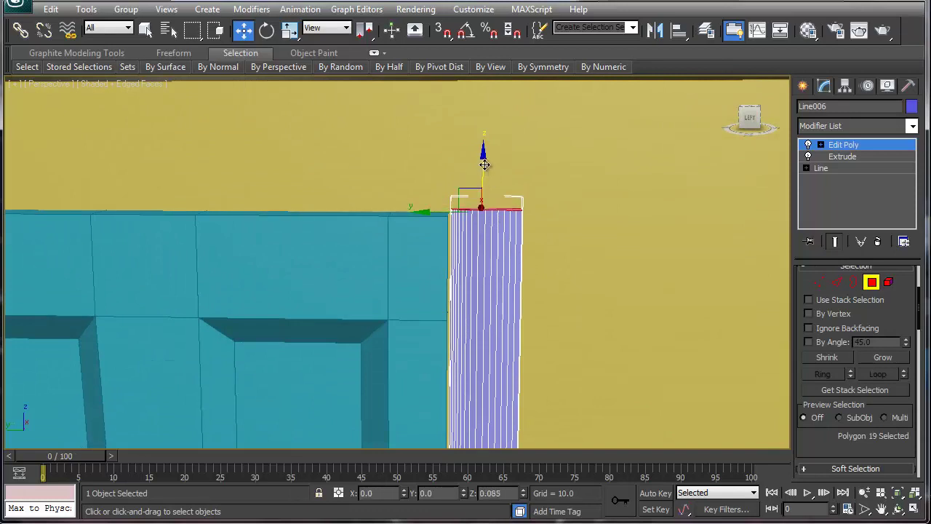
key(e)
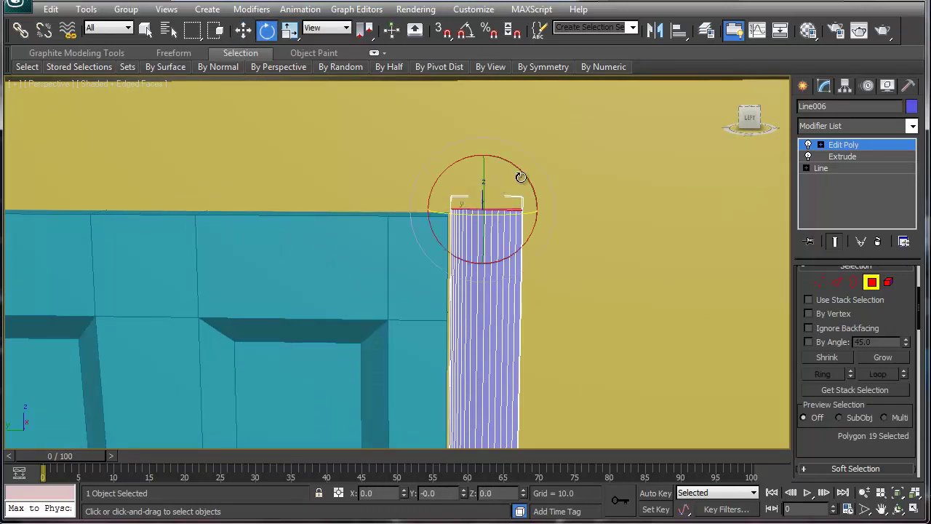
drag(525, 175, 514, 106)
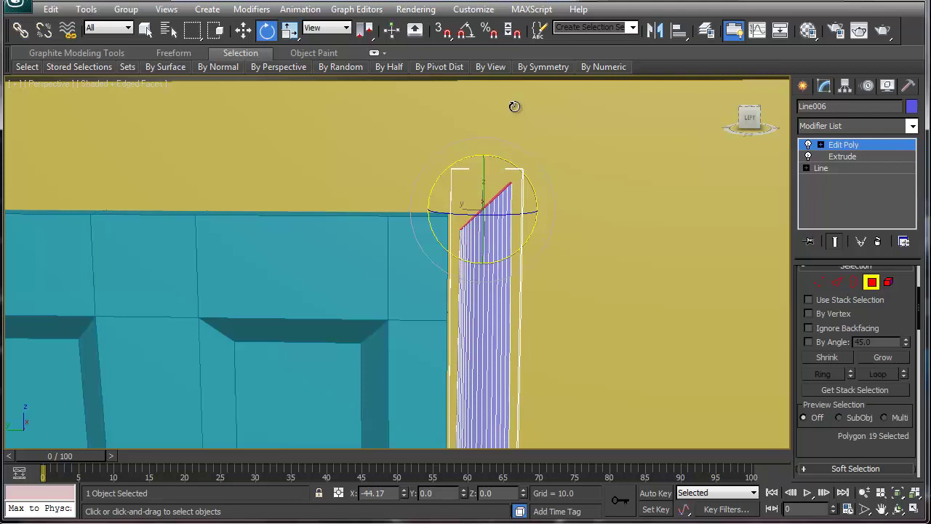
- Raise the trim's slanted end polygon along Z and scale it to about 140% along Y to cover the trim's width
key(w)
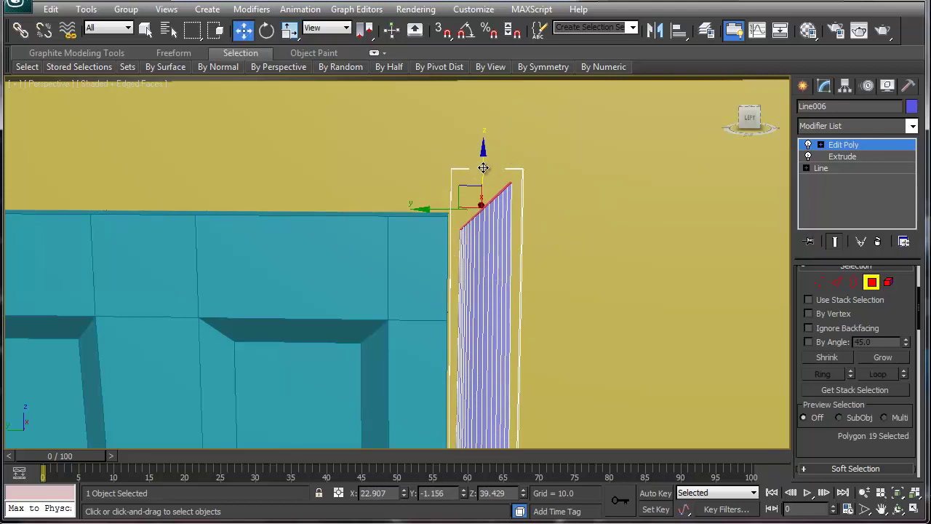
drag(491, 169, 489, 163)
key(e)
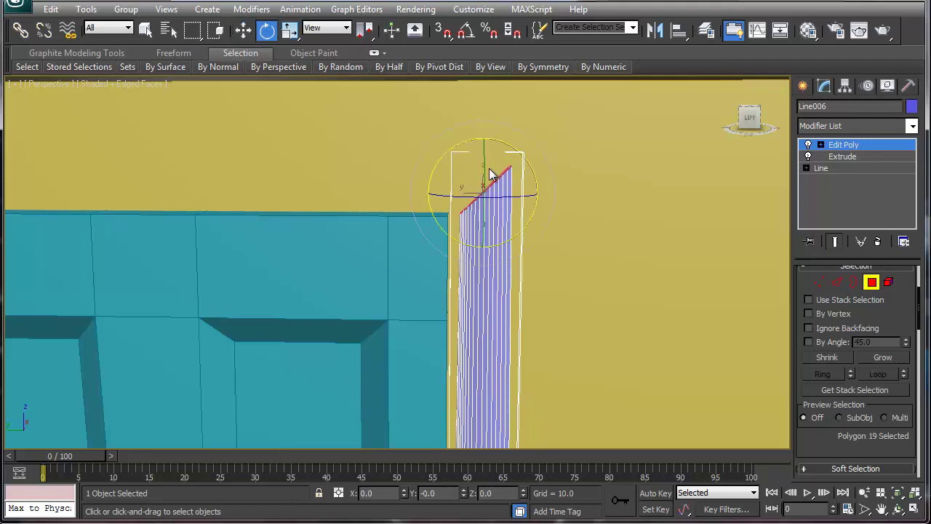
key(r)
drag(550, 193, 572, 190)
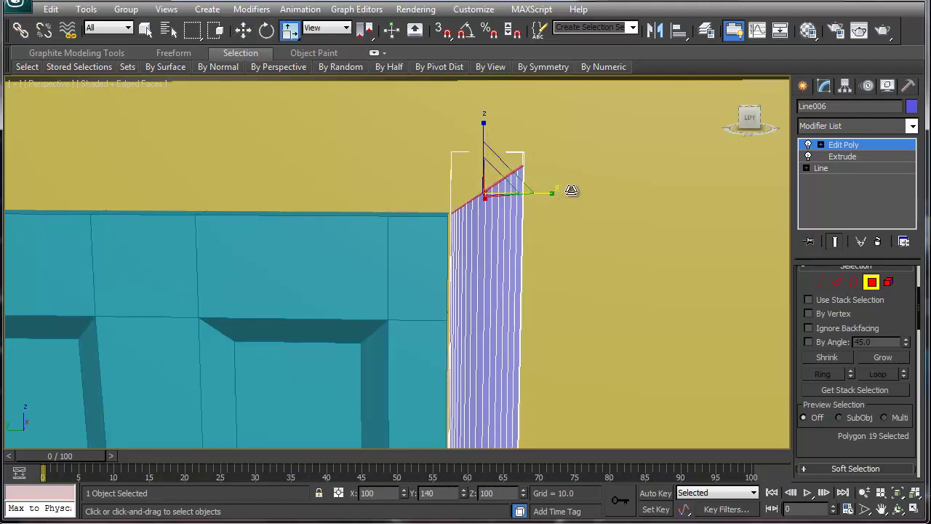
- Rotate the end polygon more steeply around X and widen it along Y to the trim's full width for a 45° mitre
key(w)
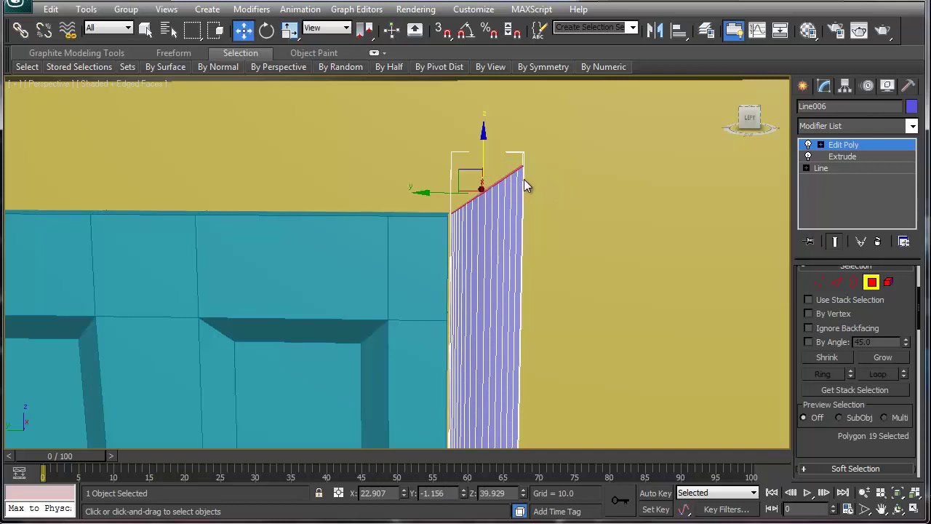
key(e)
drag(530, 164, 523, 136)
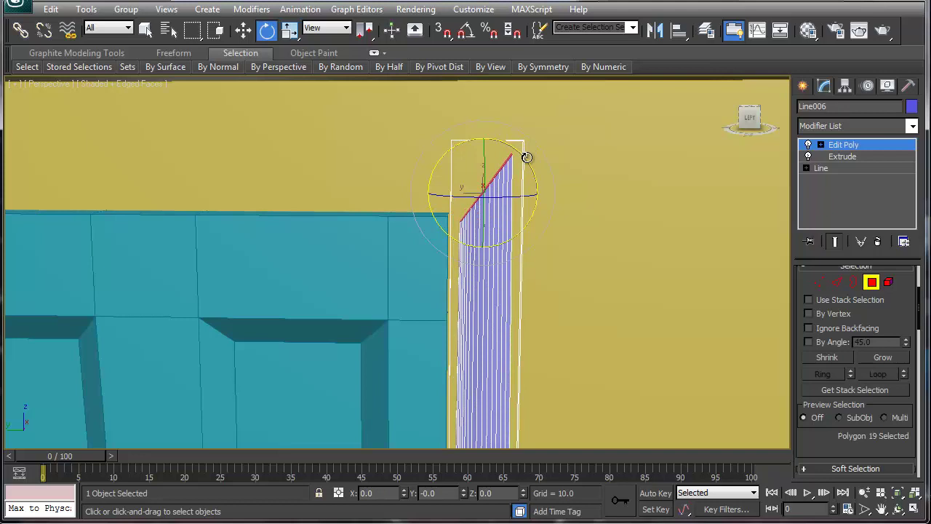
key(w)
key(r)
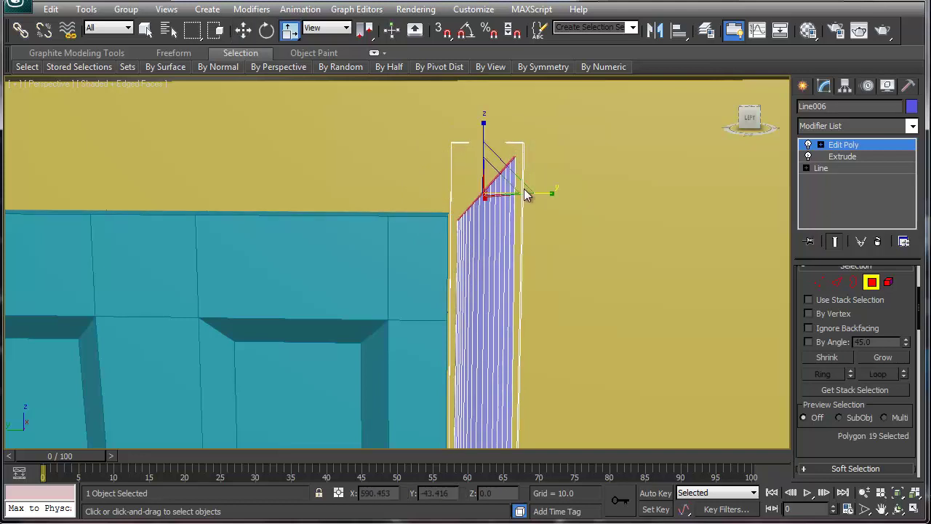
mouse_move(545, 193)
mouse_down()
mouse_move(558, 192)
mouse_move(550, 188)
mouse_up()
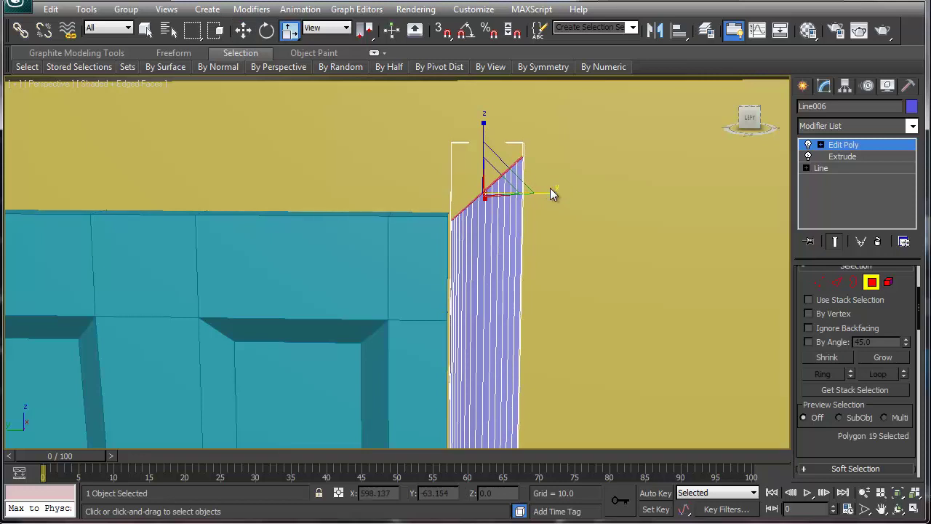
middle_drag(466, 197, 505, 202)
key(w)
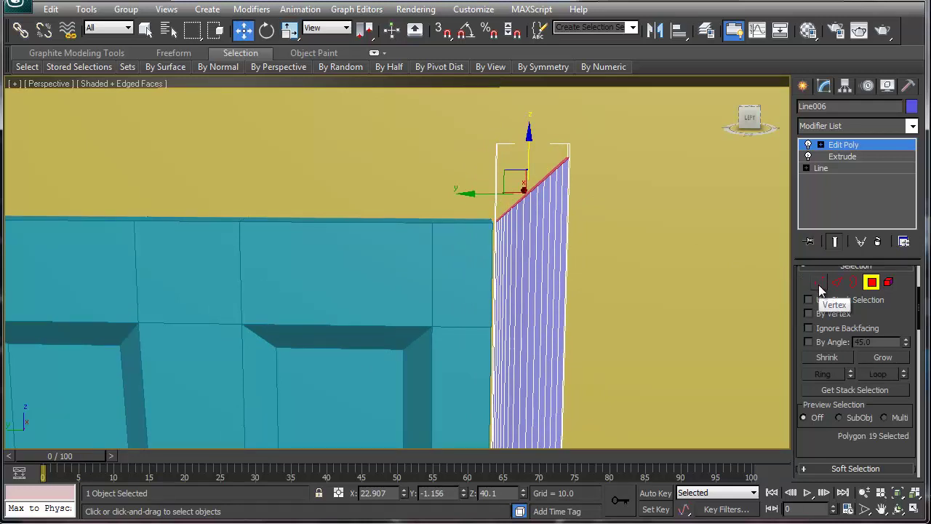
- Extrude the slanted end polygon diagonally outward, a little beyond the door's corner, to start the frame's header
right_click(534, 194)
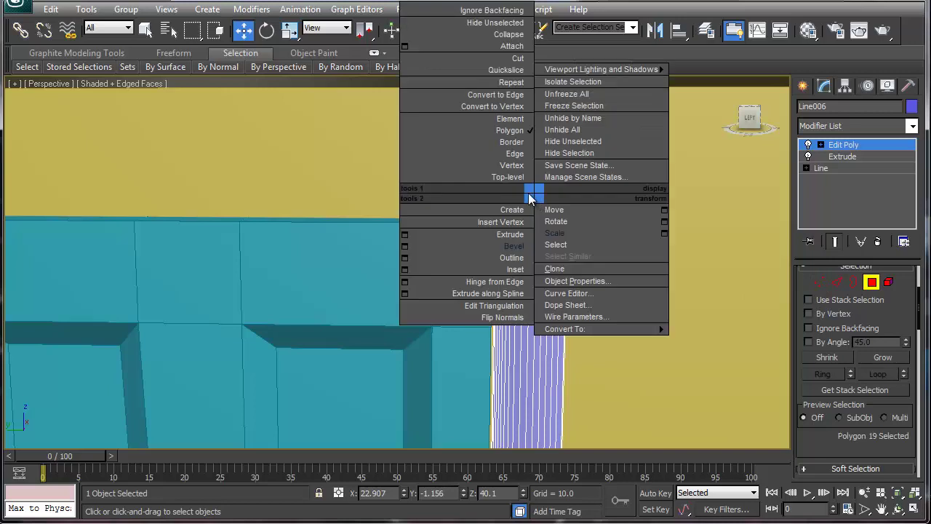
click(512, 246)
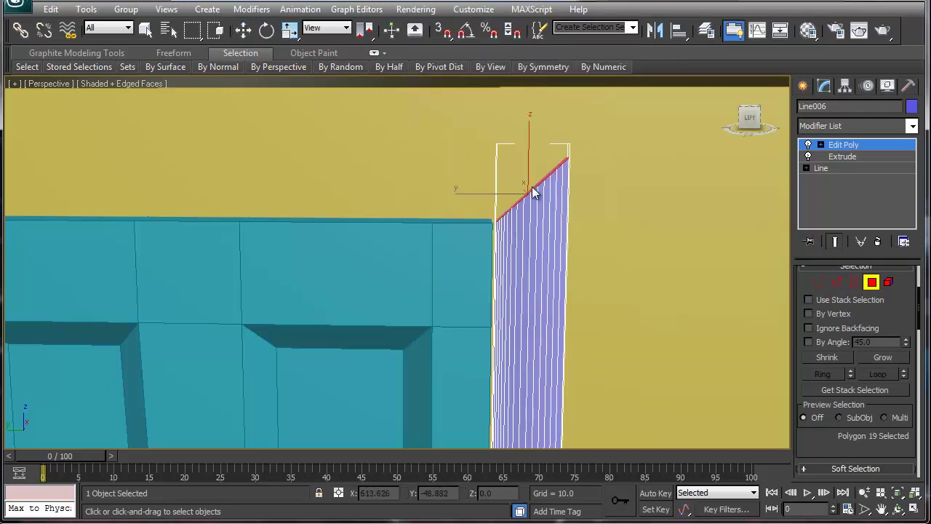
drag(532, 189, 489, 135)
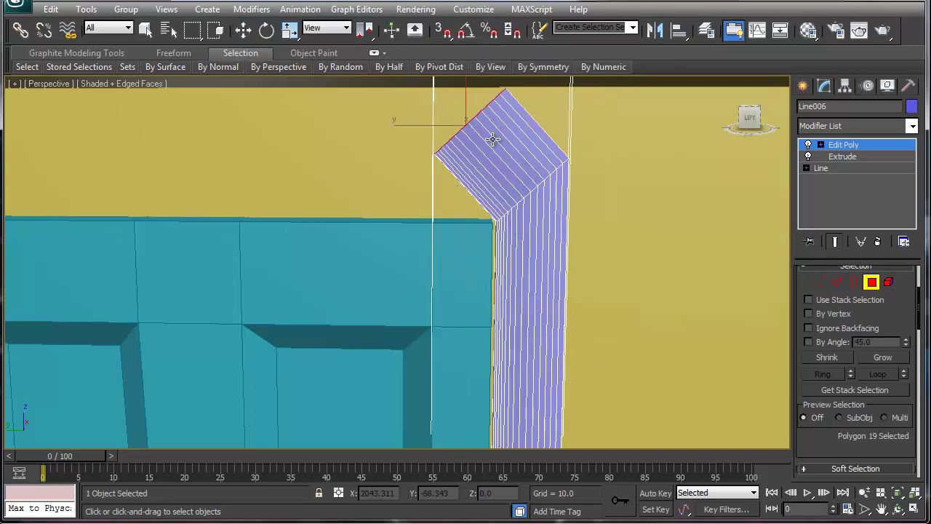
key(w)
- Turn on angle snap and rotate the extruded end polygon -45° around X so it stands vertical
middle_drag(455, 137, 461, 191)
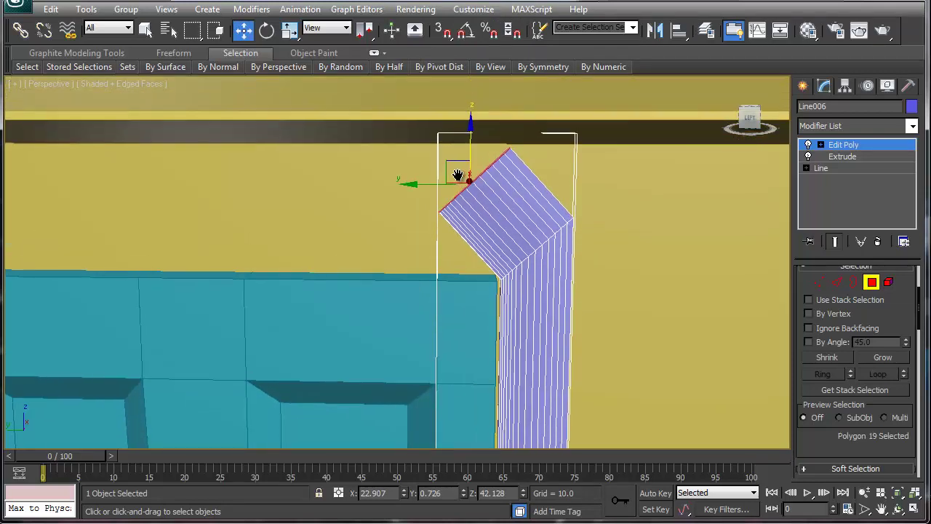
key(e)
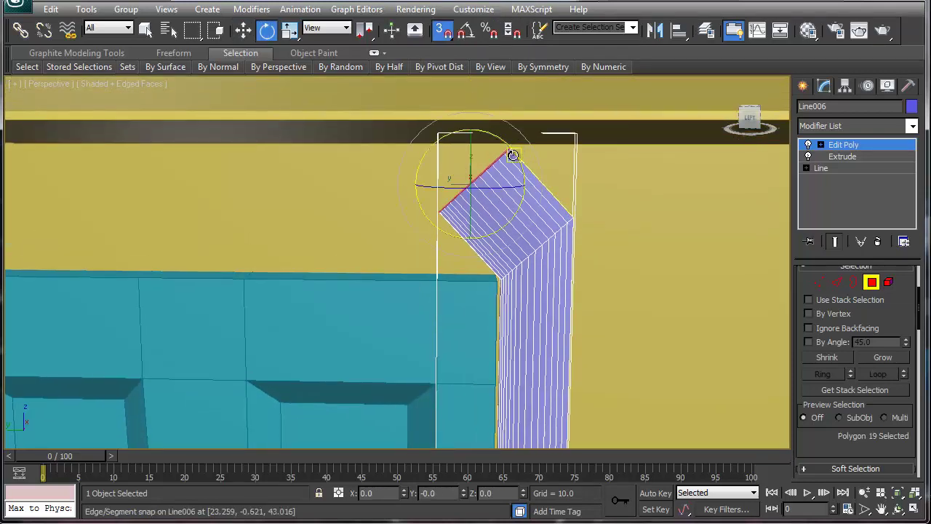
key(a)
drag(514, 157, 505, 119)
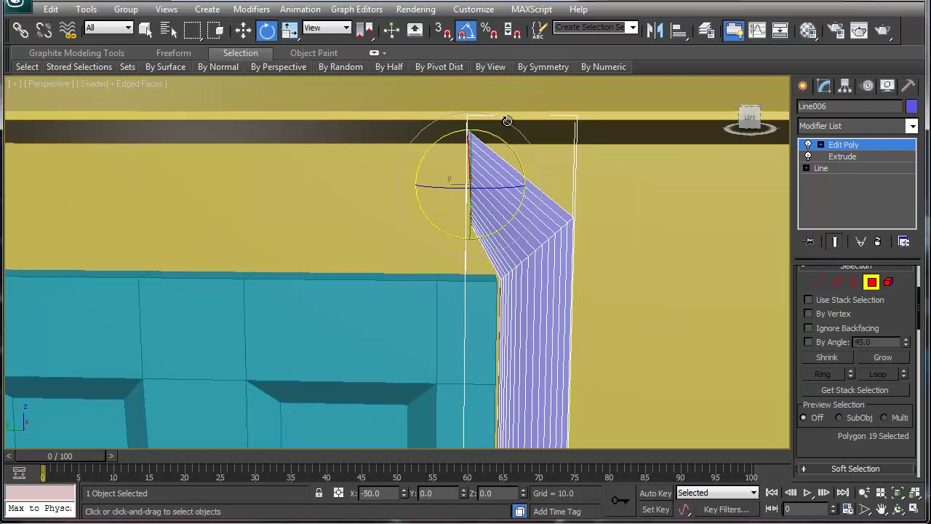
drag(506, 120, 508, 122)
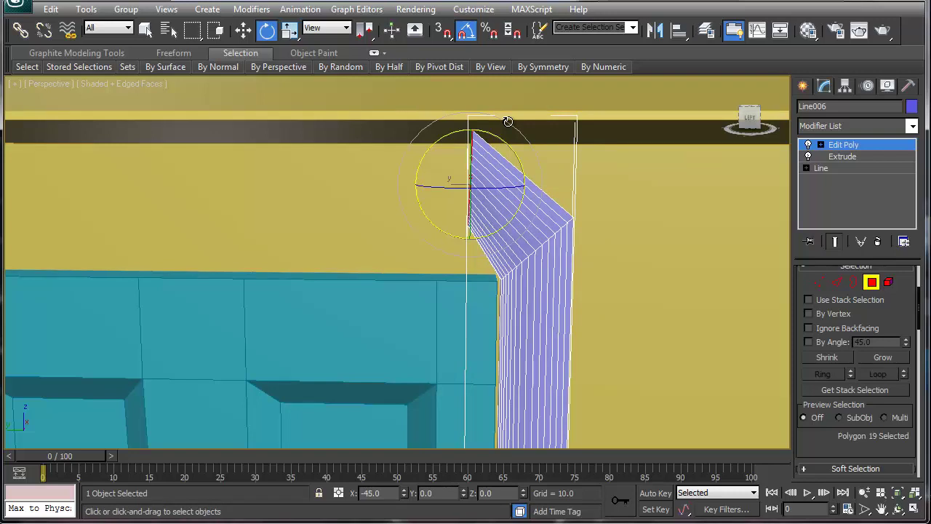
- Lower the vertical end polygon along Z to the door's top edge and scale it along Z to level the header
drag(508, 122, 471, 205)
key(w)
key(e)
key(r)
key(w)
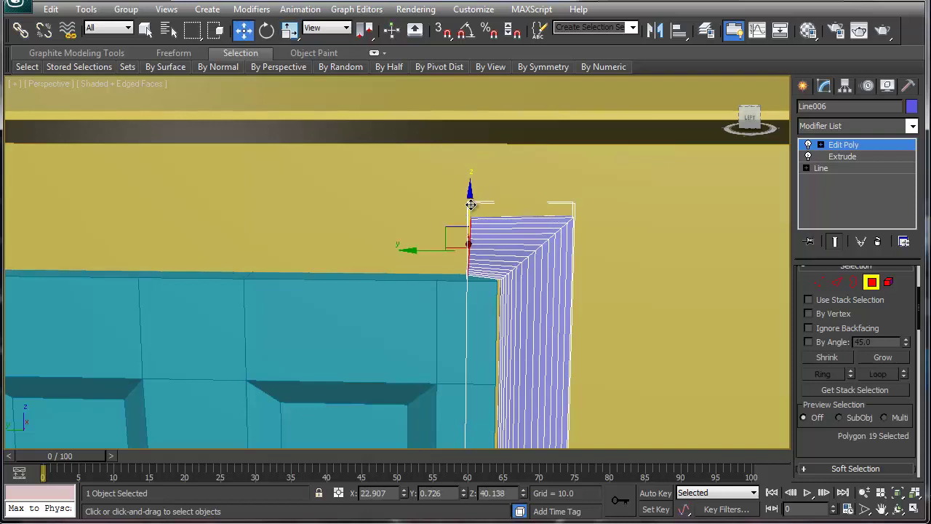
key(e)
key(r)
drag(472, 190, 471, 188)
key(w)
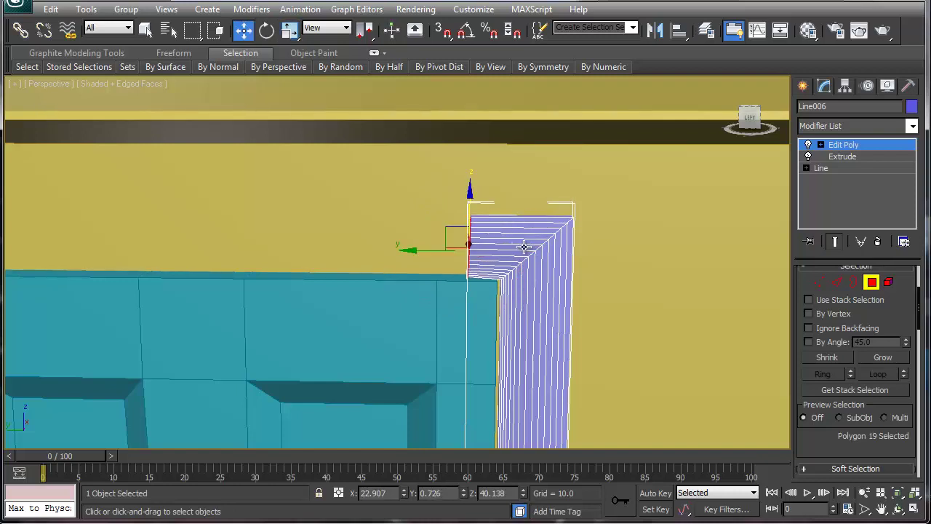
- Move the header's end polygon along Y past the middle of the door top, then clear the polygon selection
drag(376, 253, 162, 257)
click(872, 282)
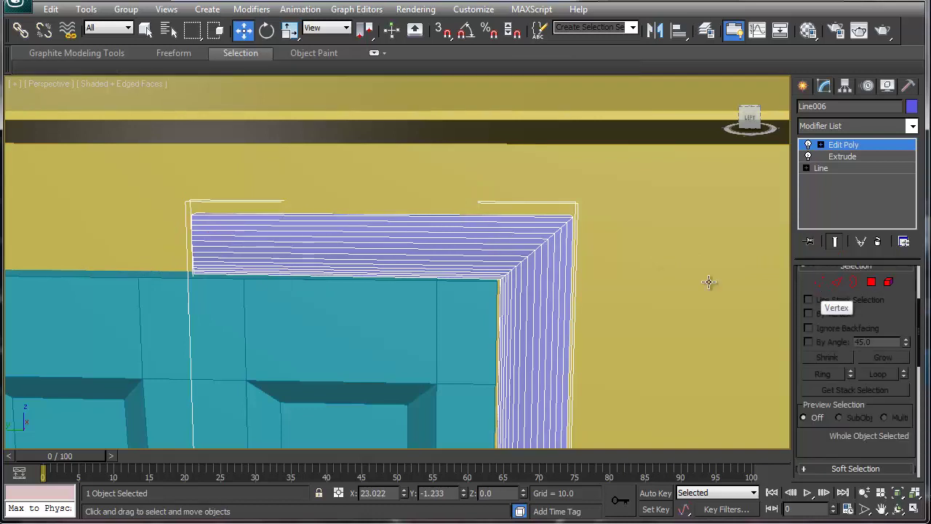
click(872, 282)
middle_drag(476, 275, 517, 217)
click(561, 228)
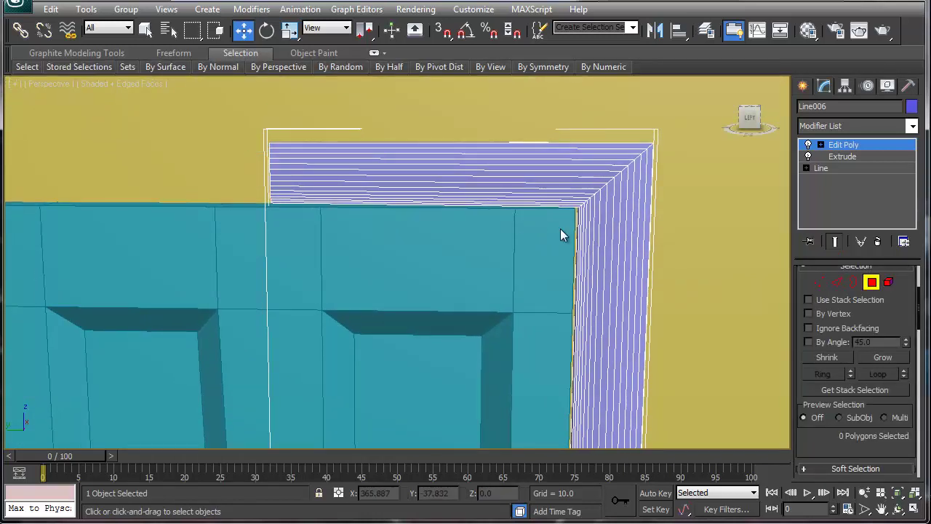
- Add a Symmetry modifier to the whole door trim with Y as the mirror axis
click(881, 142)
click(913, 126)
drag(912, 166, 901, 394)
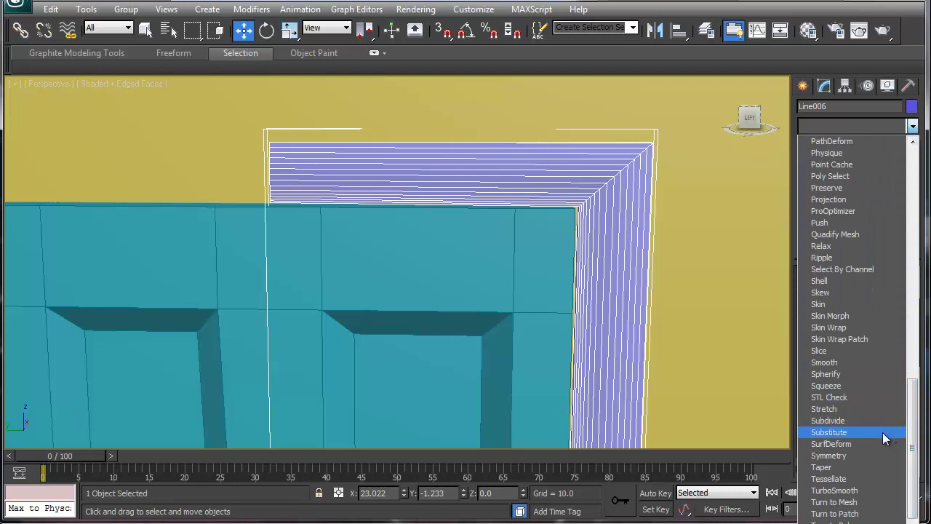
click(874, 454)
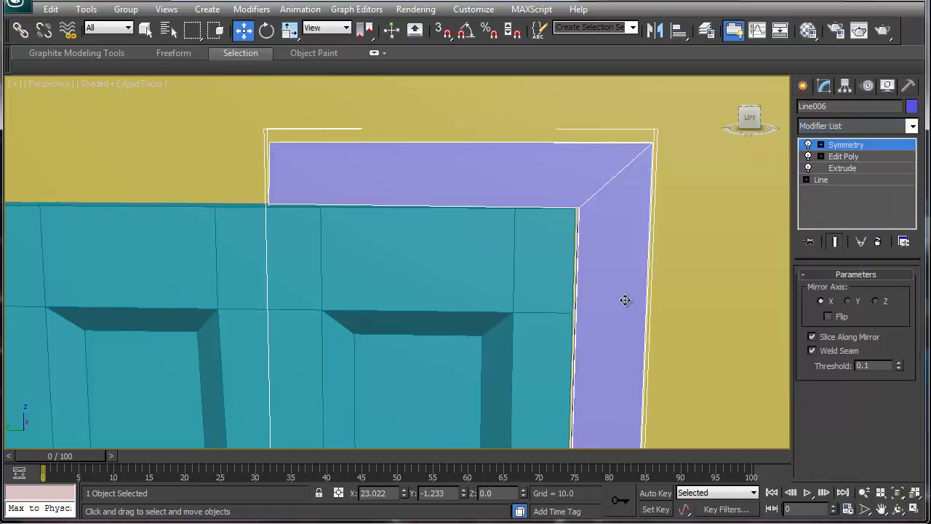
click(853, 300)
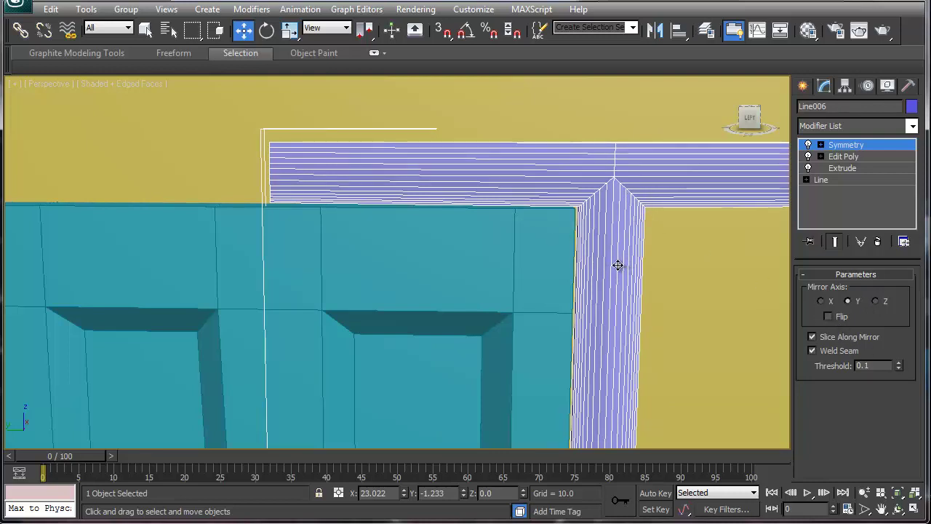
- Enable Flip on the Symmetry modifier and move its mirror plane along Y to the door's centre, completing the frame
click(821, 144)
click(844, 156)
scroll(636, 283, down, 5)
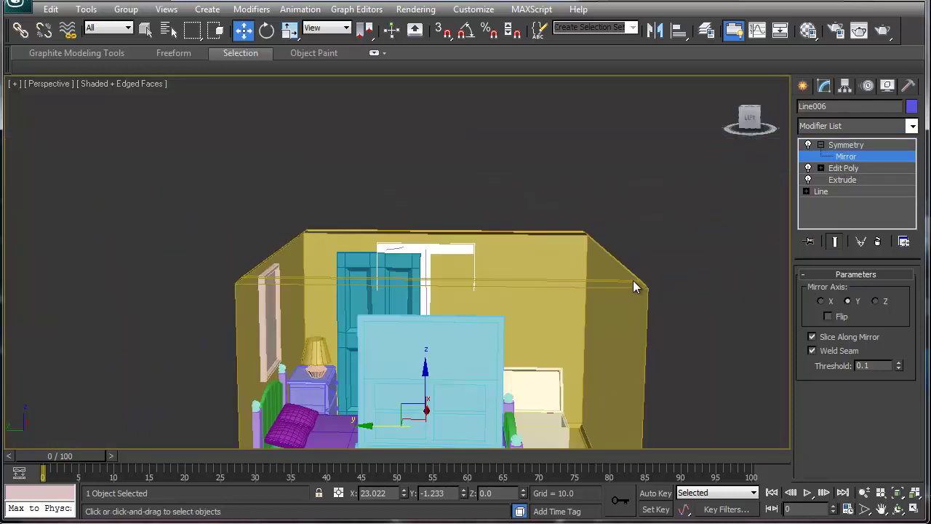
scroll(525, 313, up, 5)
scroll(509, 324, down, 5)
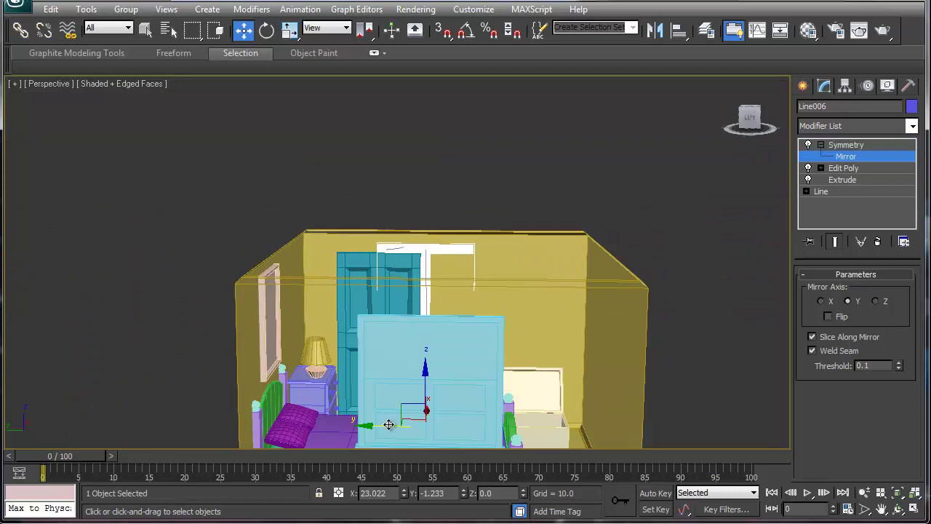
drag(389, 425, 319, 425)
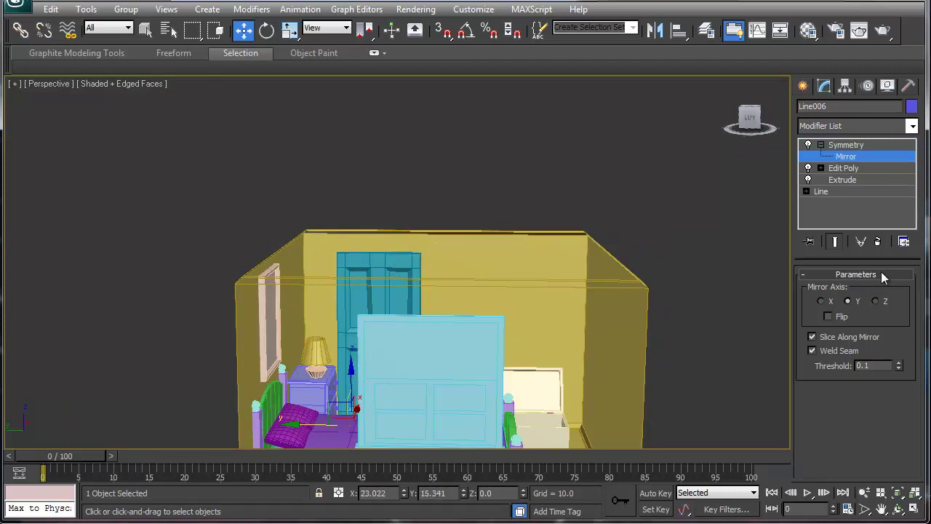
click(828, 318)
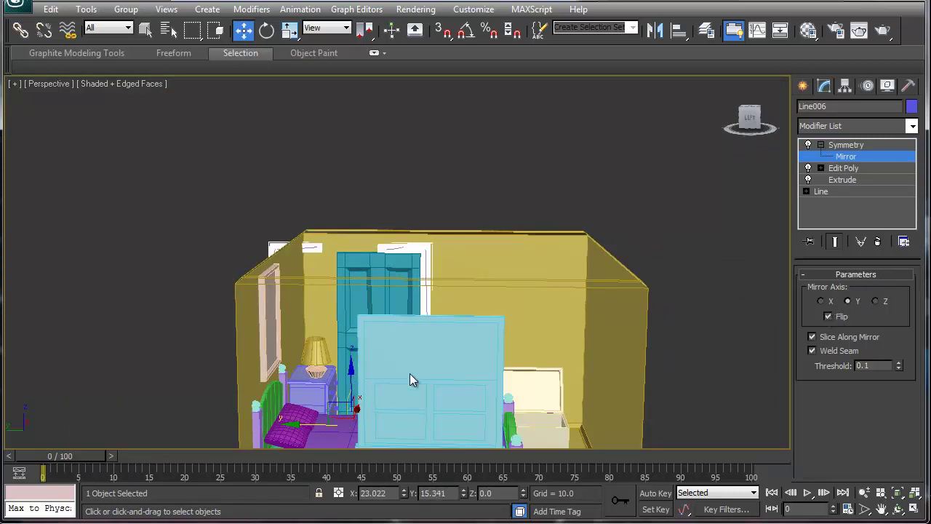
drag(297, 425, 324, 426)
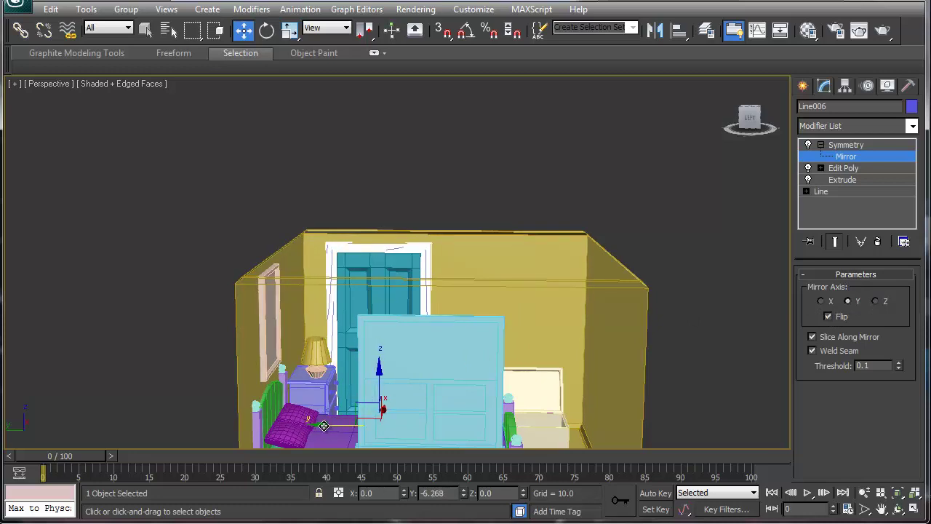
click(855, 148)
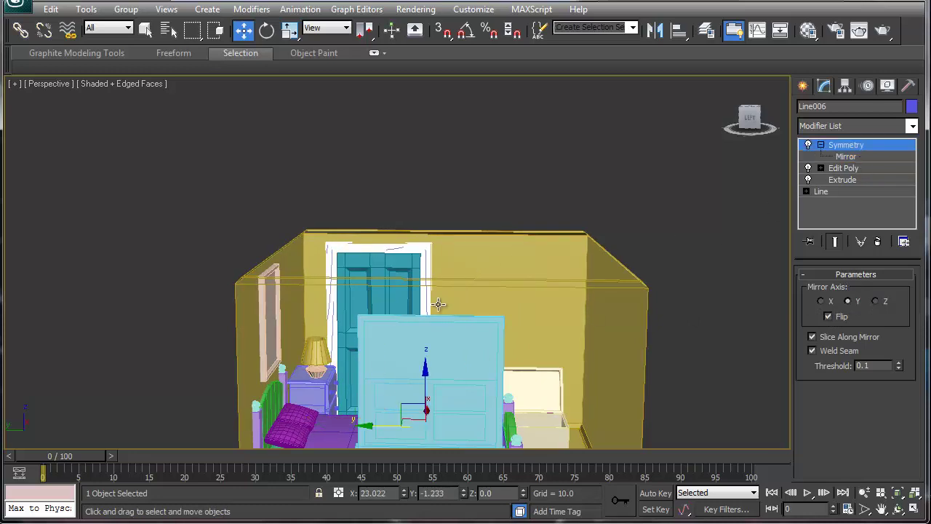
- Examine the mirrored door frame and the furnished bedroom from several angles
alt+middle_drag(439, 304, 437, 226)
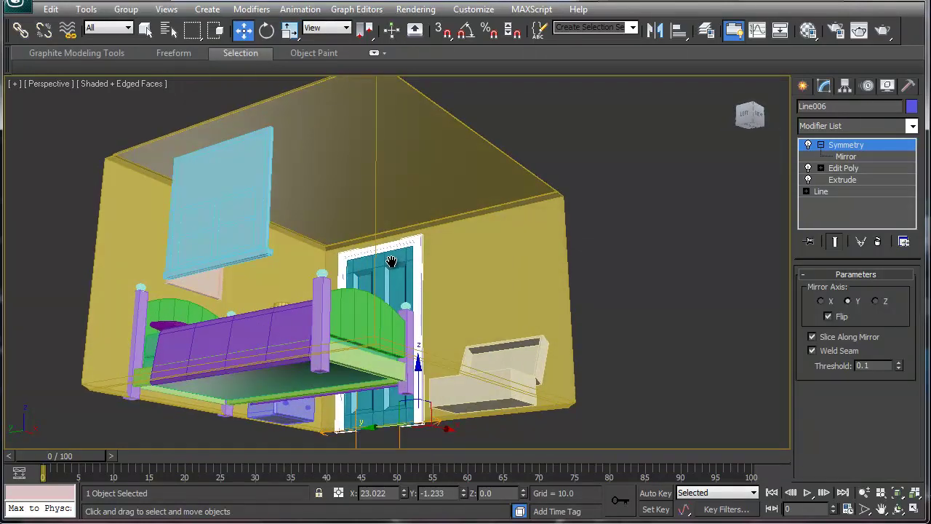
click(847, 156)
click(851, 145)
alt+middle_drag(474, 304, 423, 324)
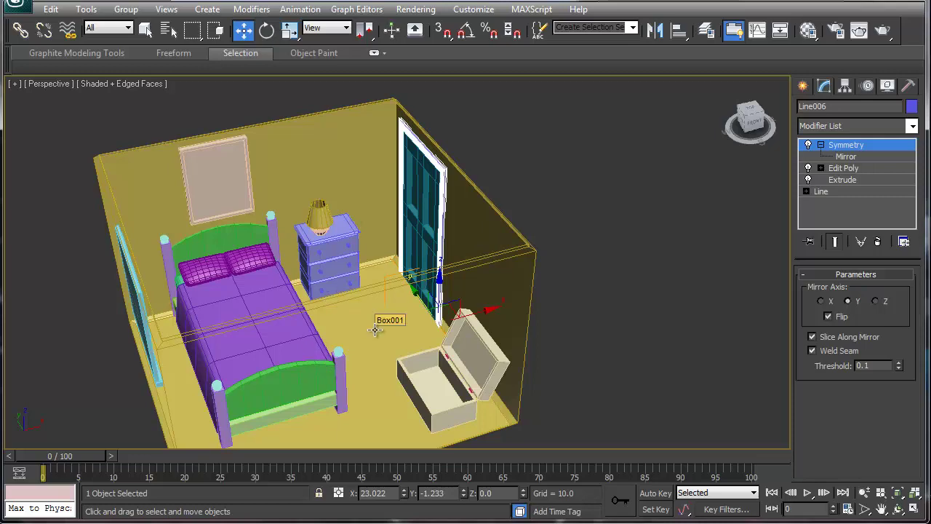
alt+middle_drag(355, 348, 333, 320)
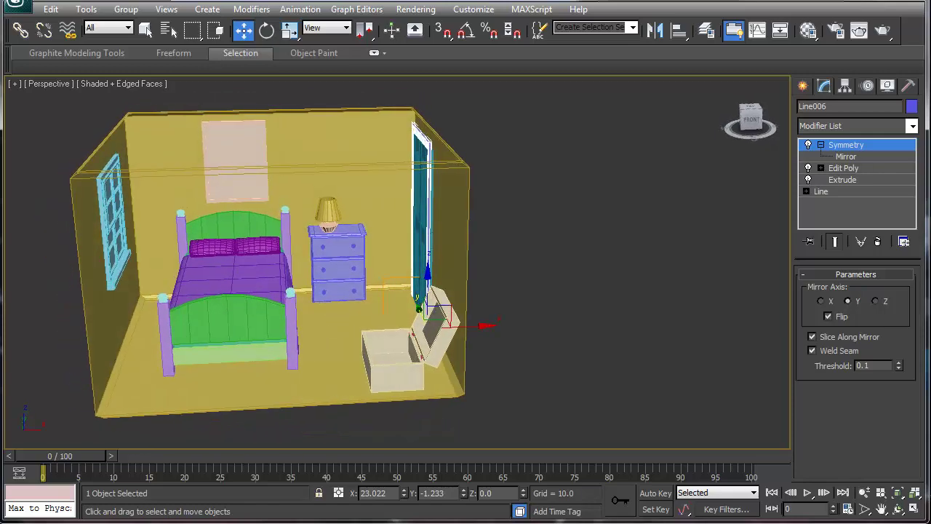